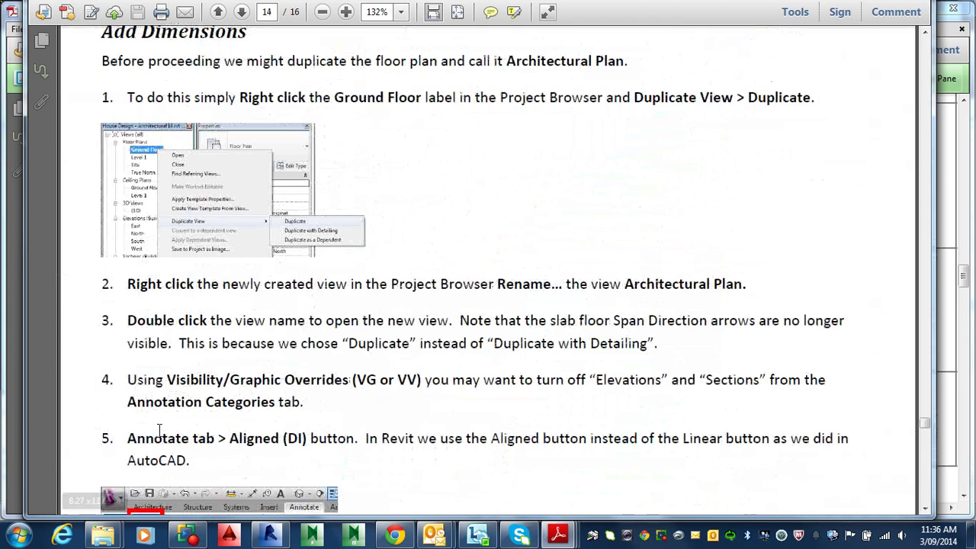
- Review the House Design notes from Add Dimensions through to placing the plan and 3D views on the sheet
scroll(355, 425, "up", 1)
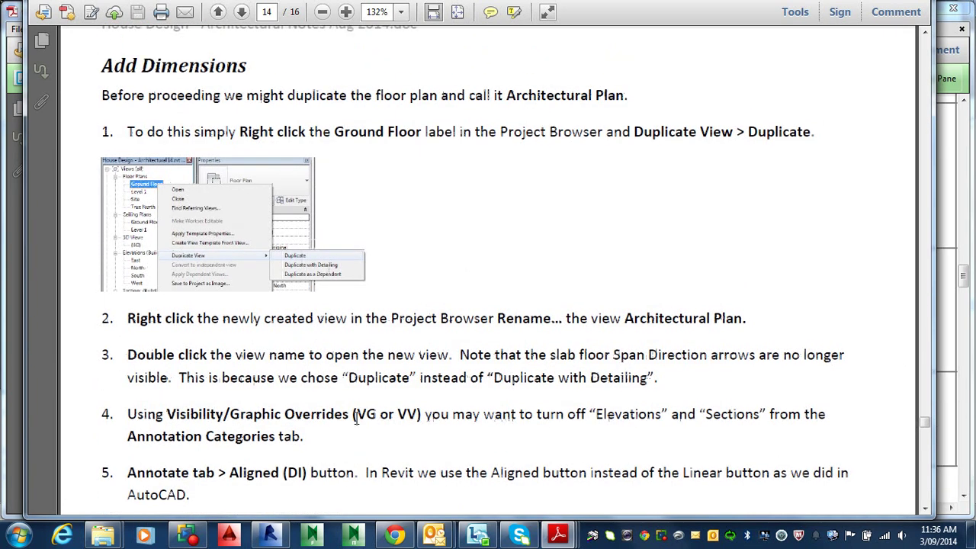
scroll(357, 411, "down", 4)
scroll(362, 374, "down", 20)
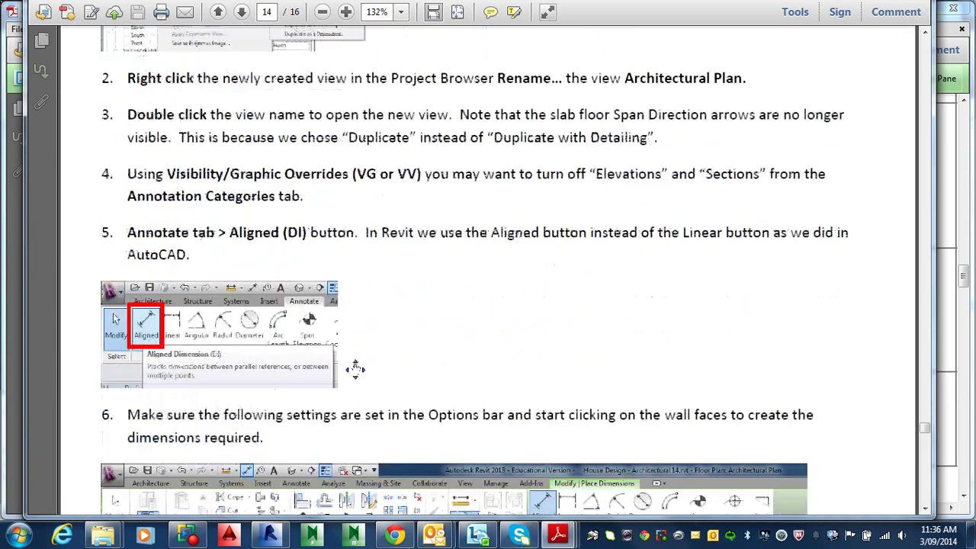
scroll(365, 364, "down", 17)
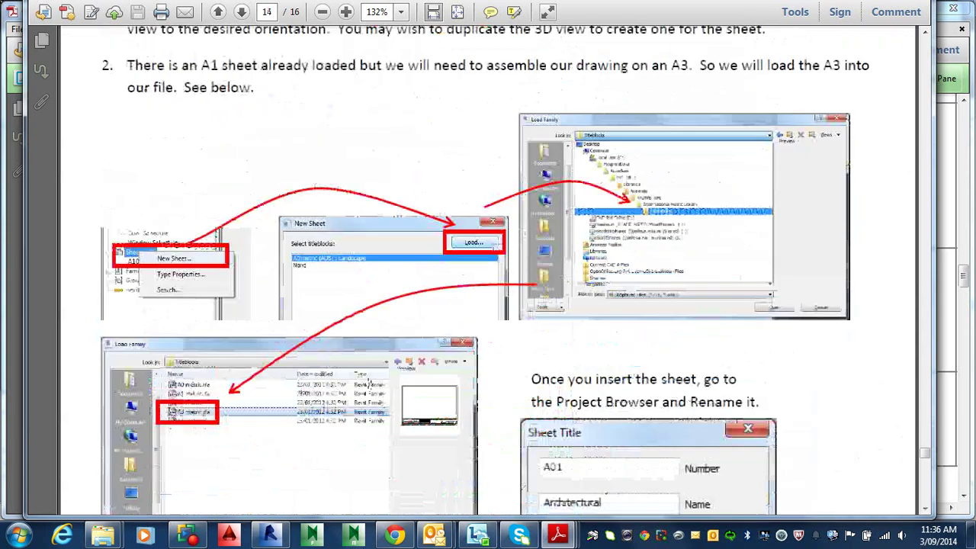
scroll(425, 439, "down", 3)
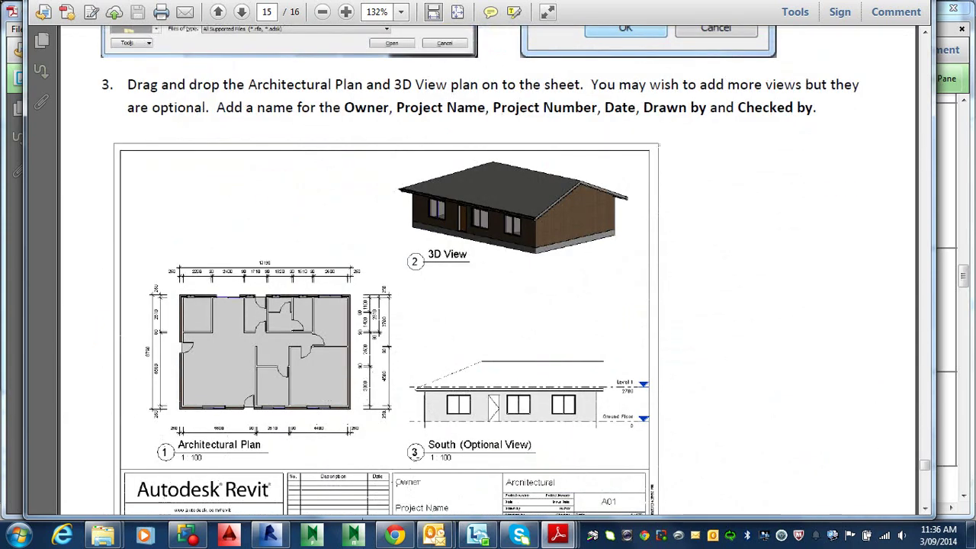
- Switch to Revit and set the Architectural Plan view's visual style to Shaded
left_click(271, 535)
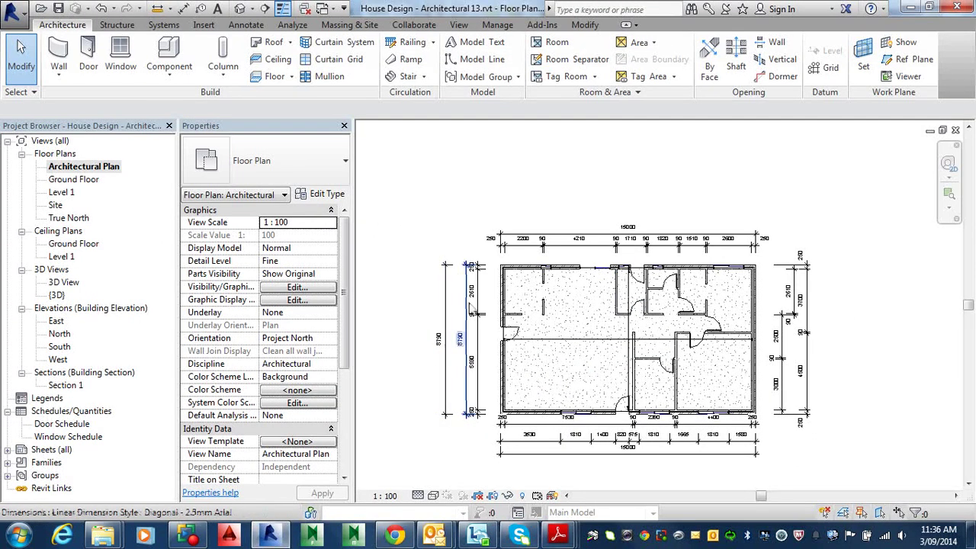
left_click(433, 496)
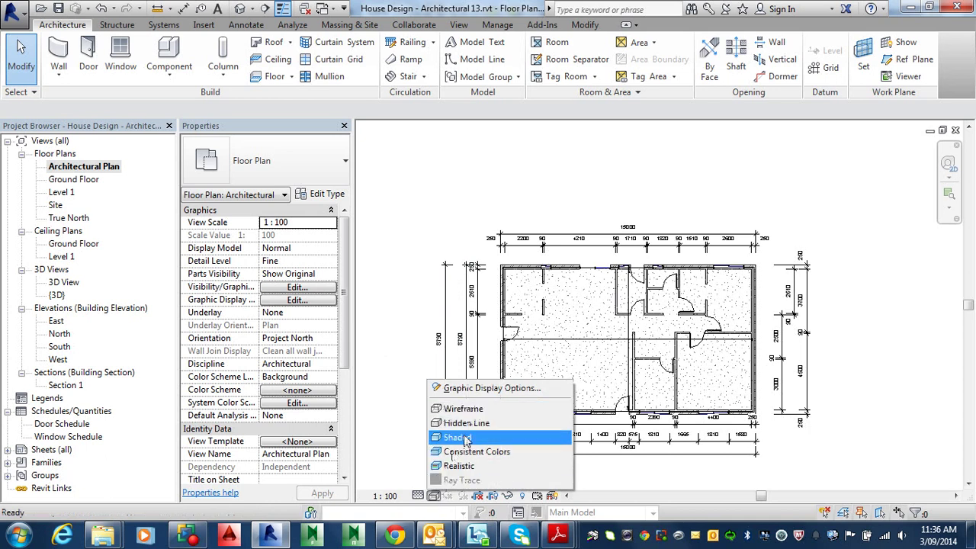
left_click(466, 438)
scroll(588, 406, "up", 2)
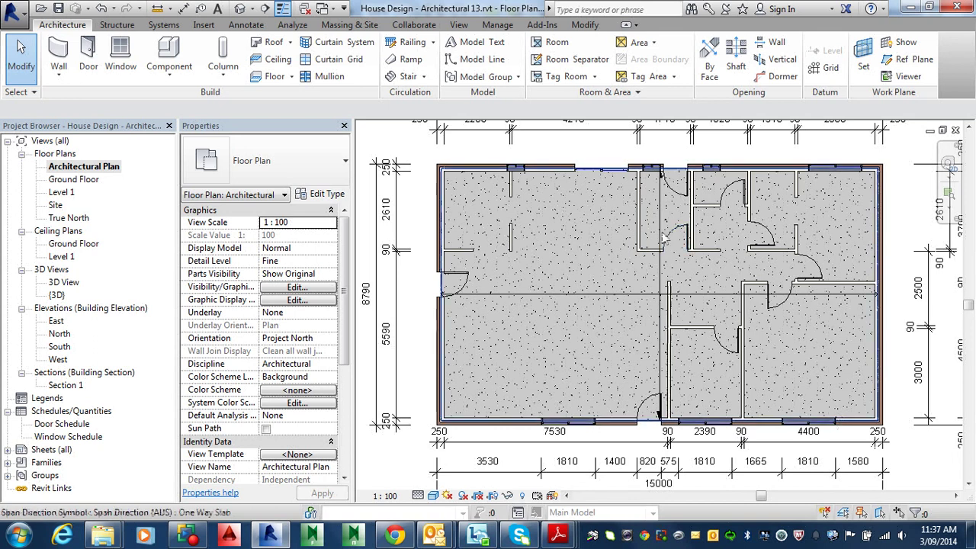
left_click(498, 24)
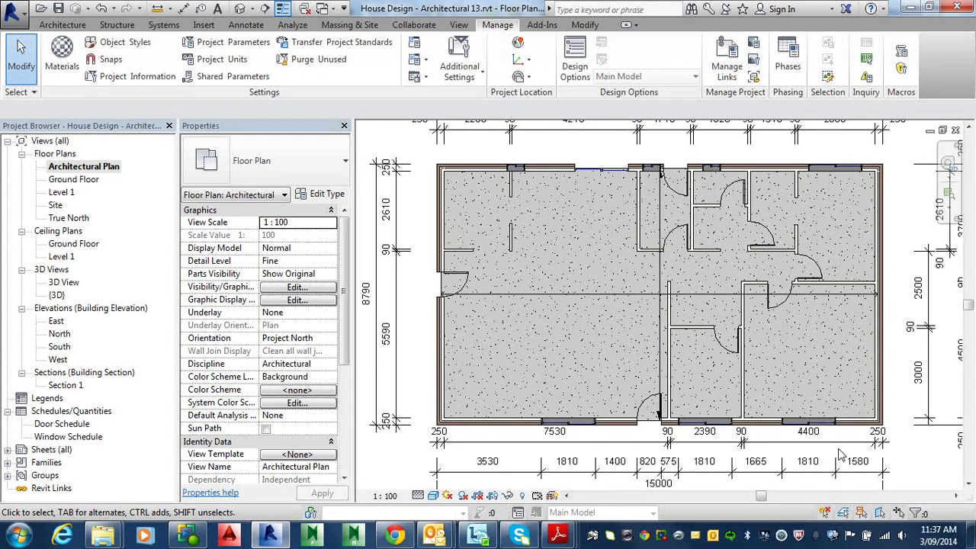
left_click(482, 76)
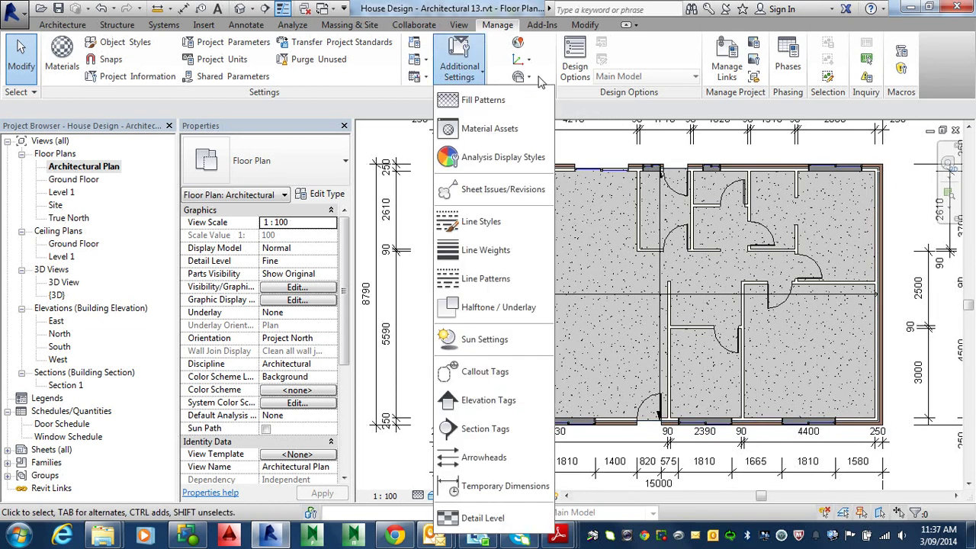
left_click(607, 4)
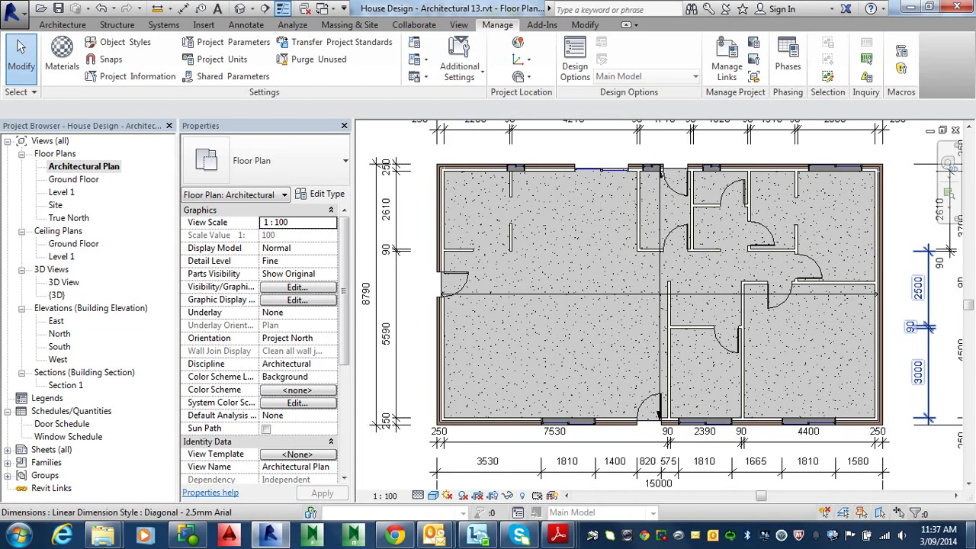
- Decline to save the project at the save reminder and leave the reminder interval options unchanged
mouse_move(973, 533)
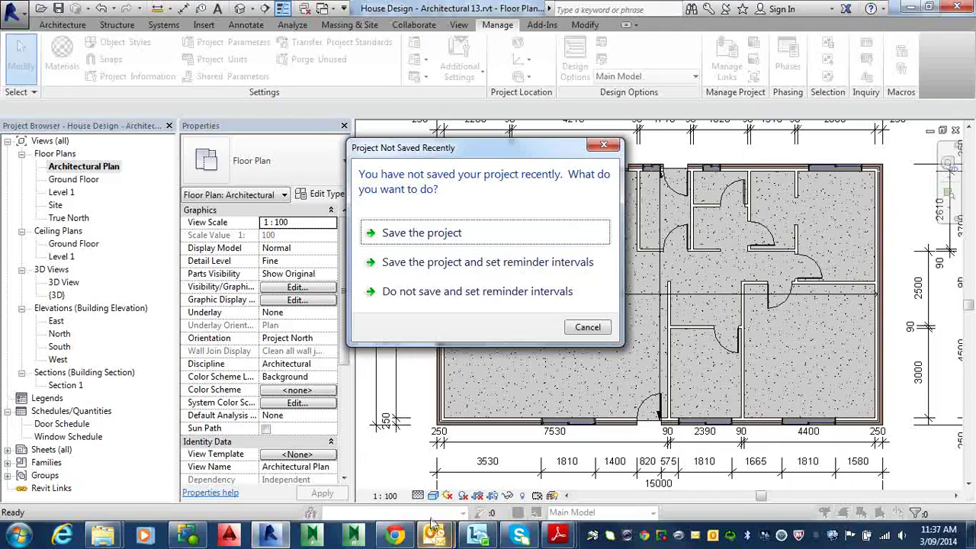
left_click(458, 292)
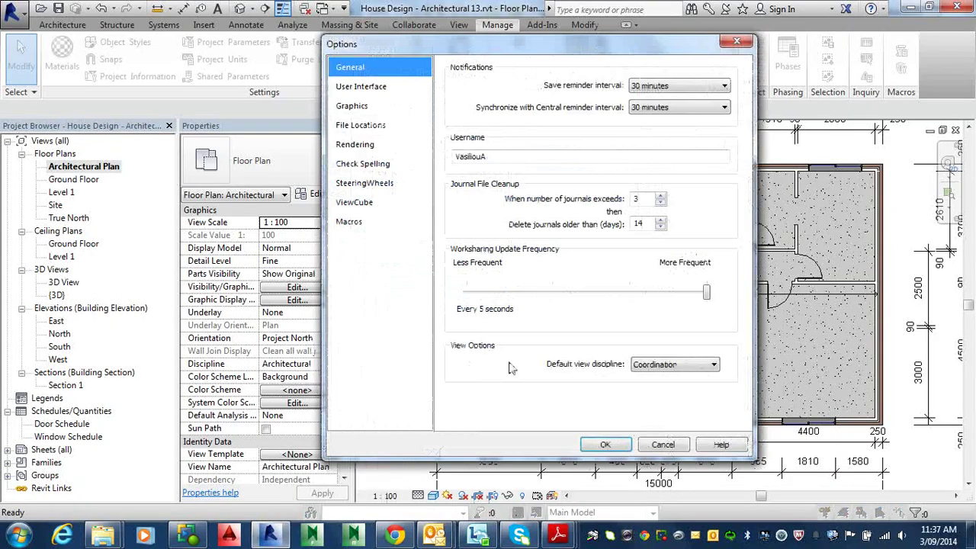
key("Escape")
- Enter Ctrl+W as a trial keyboard shortcut for Stair:Stair by Sketch, and clear it without assigning it
key("k")
key("s")
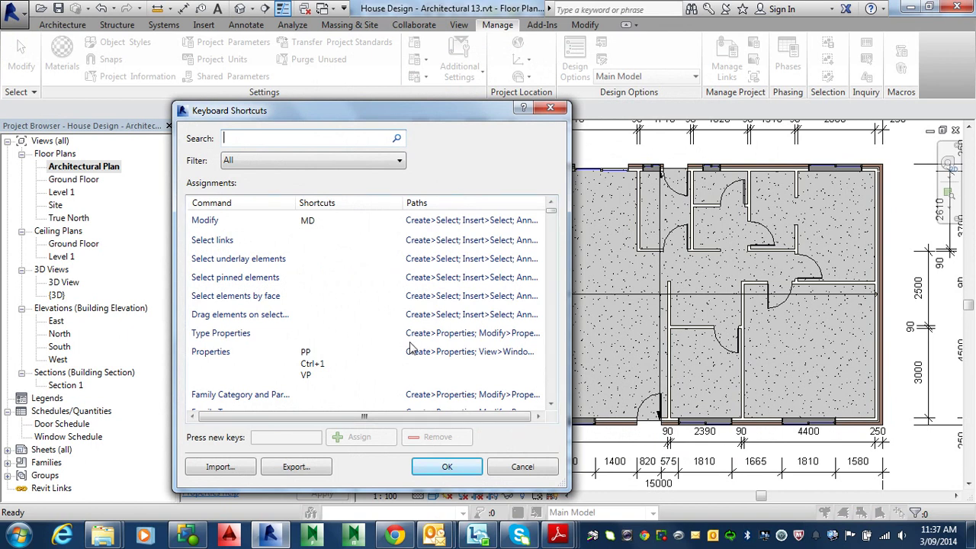
left_click_drag(550, 213, 554, 243)
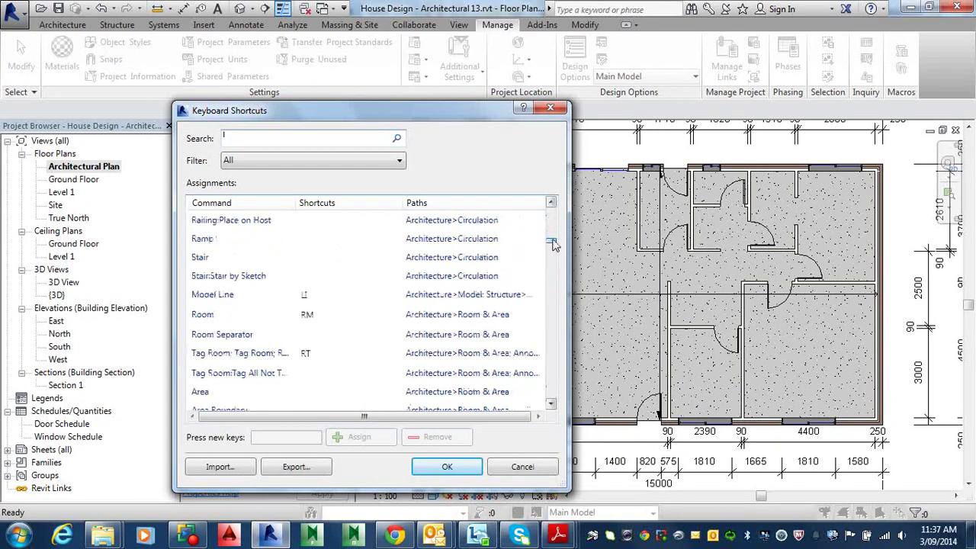
left_click(258, 278)
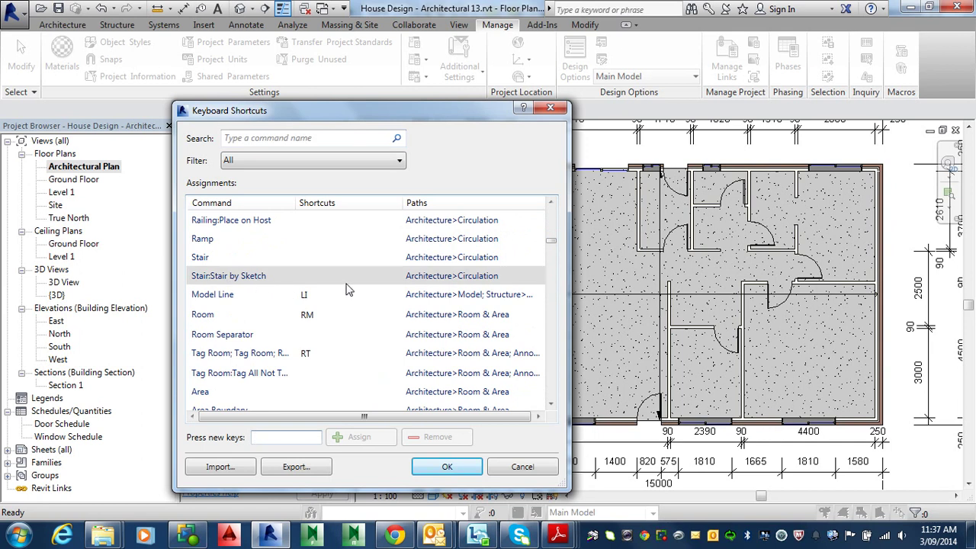
left_click(272, 438)
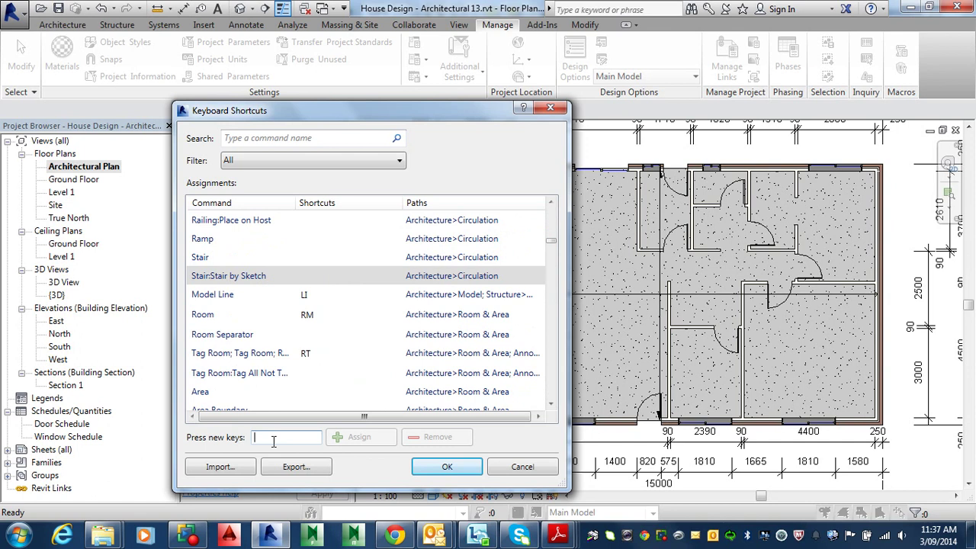
key("ctrl+w")
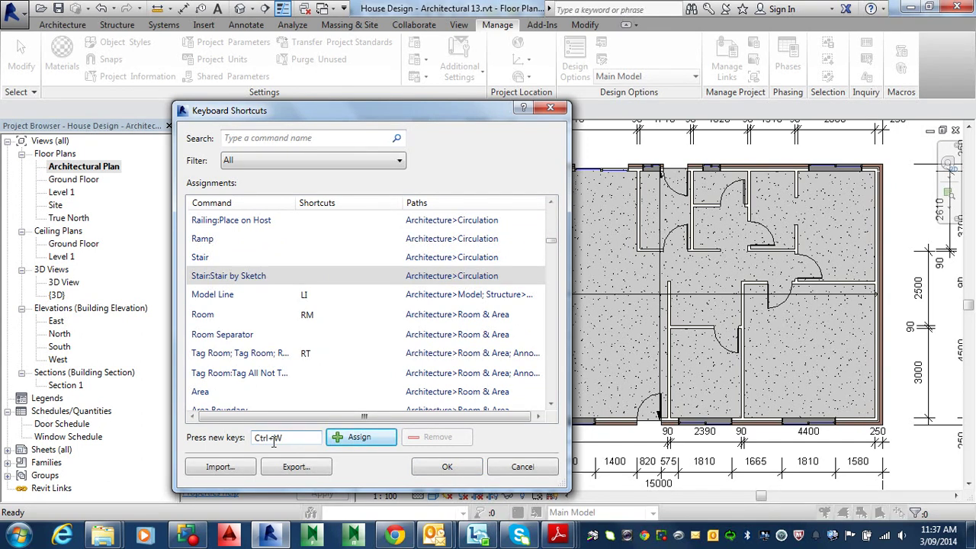
key("BackSpace")
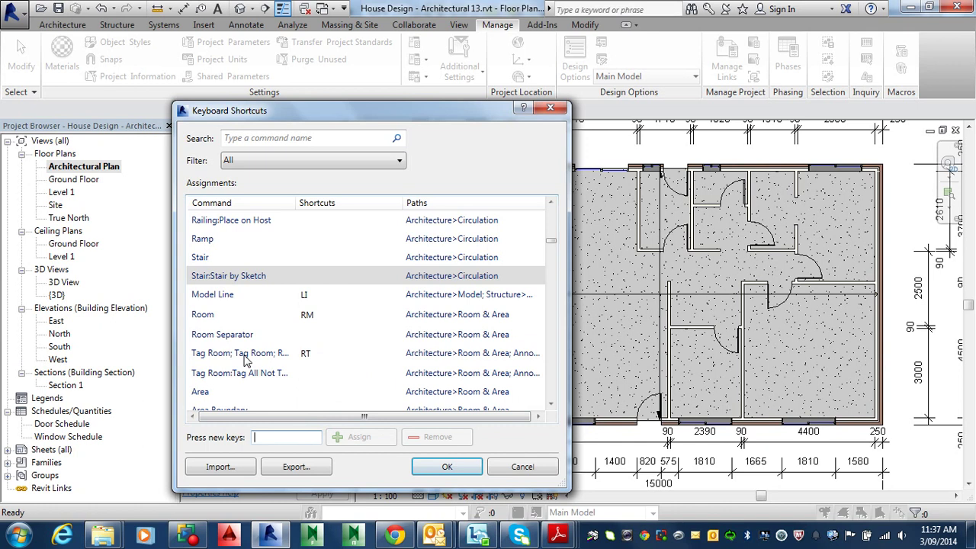
- Look through the shortcuts of the structural and systems commands, and close the Keyboard Shortcuts settings
scroll(321, 362, "down", 10)
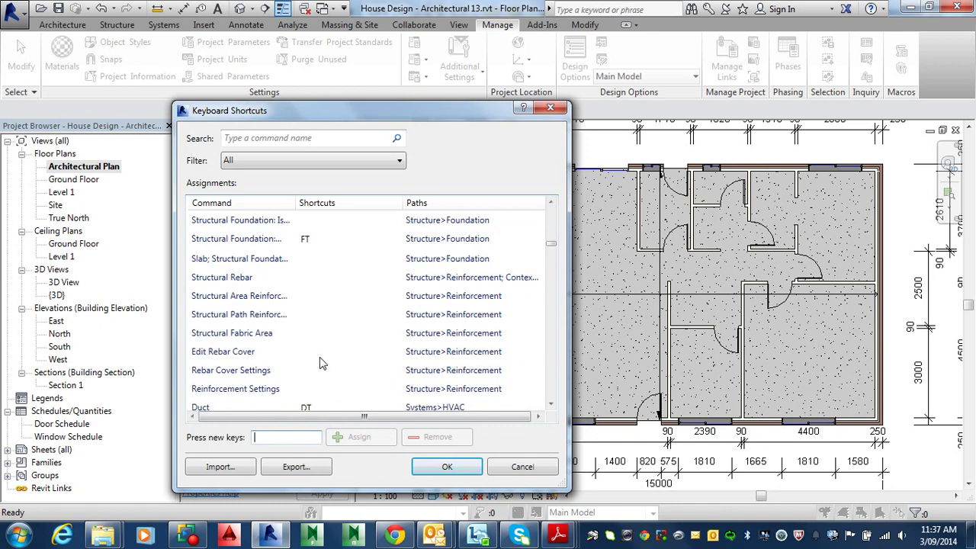
scroll(321, 362, "down", 7)
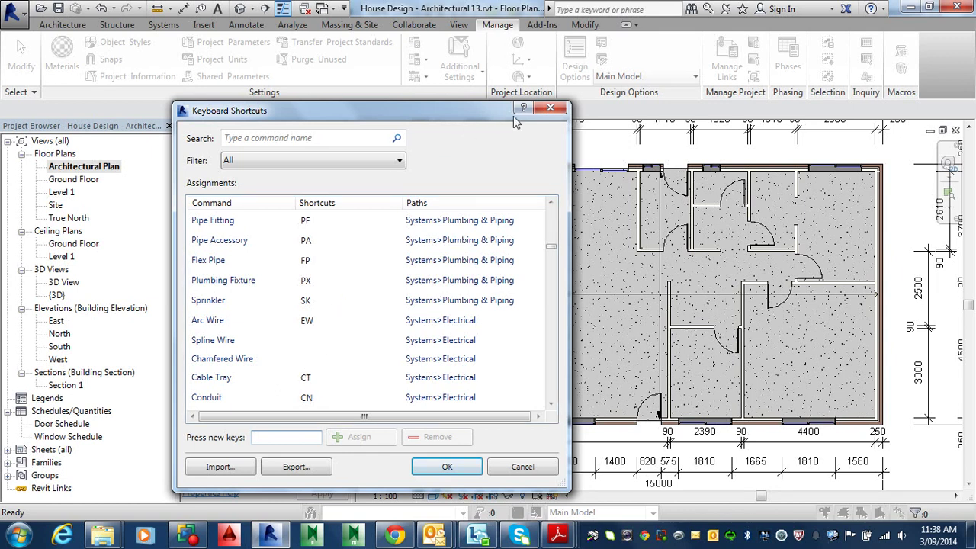
left_click(555, 108)
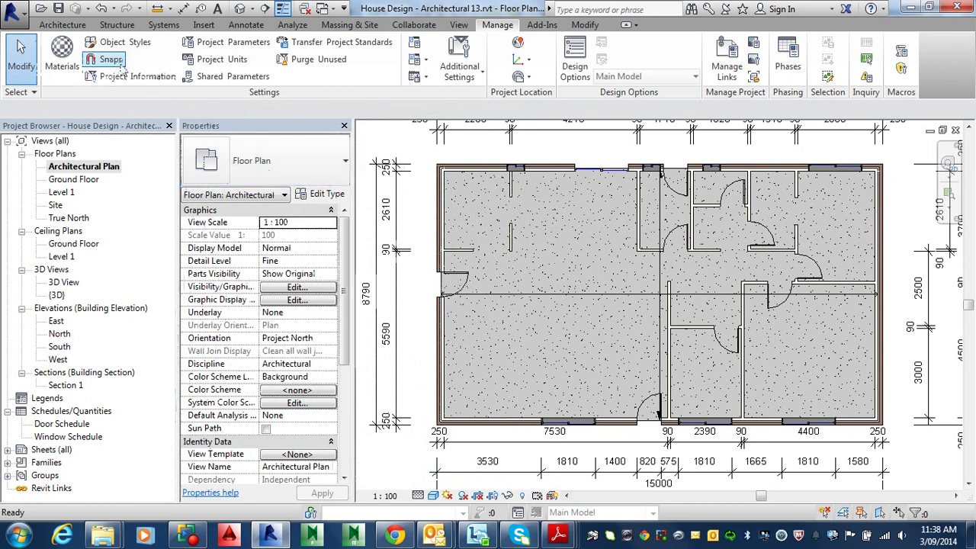
left_click(77, 25)
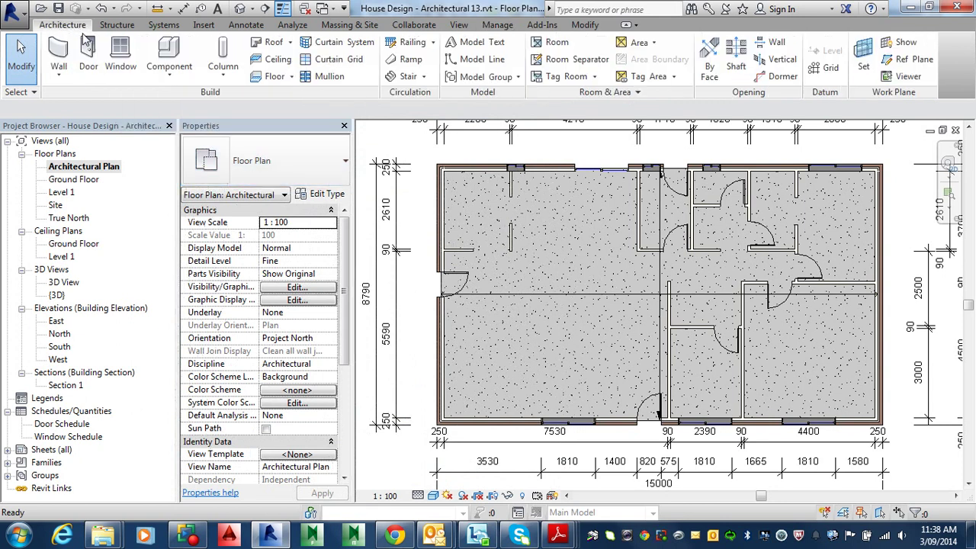
left_click(59, 76)
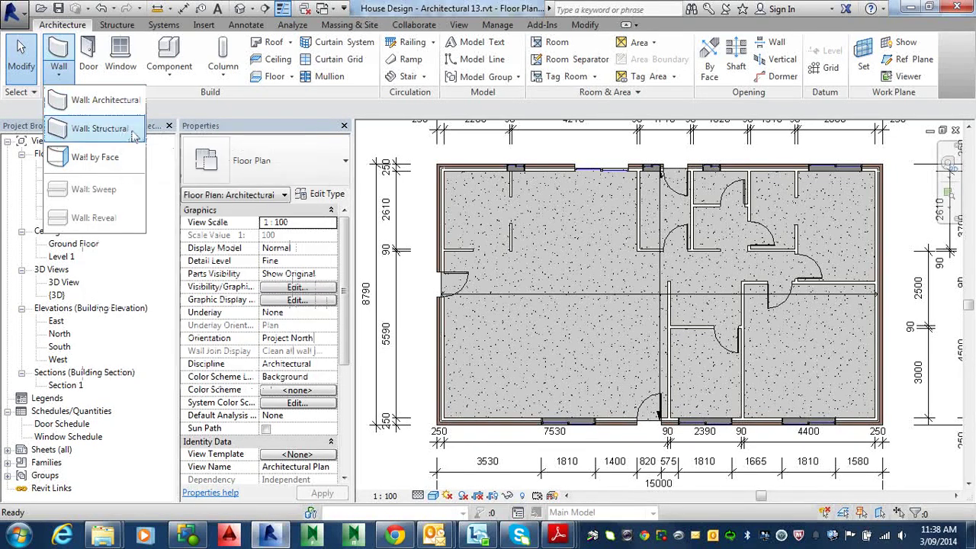
left_click(305, 239)
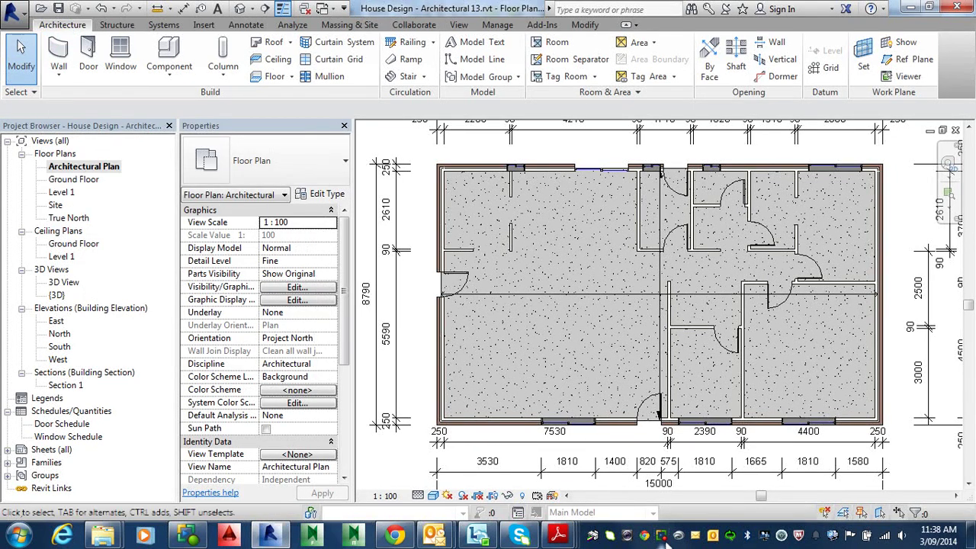
scroll(609, 402, "down", 1)
middle_click_drag(681, 404, 631, 386)
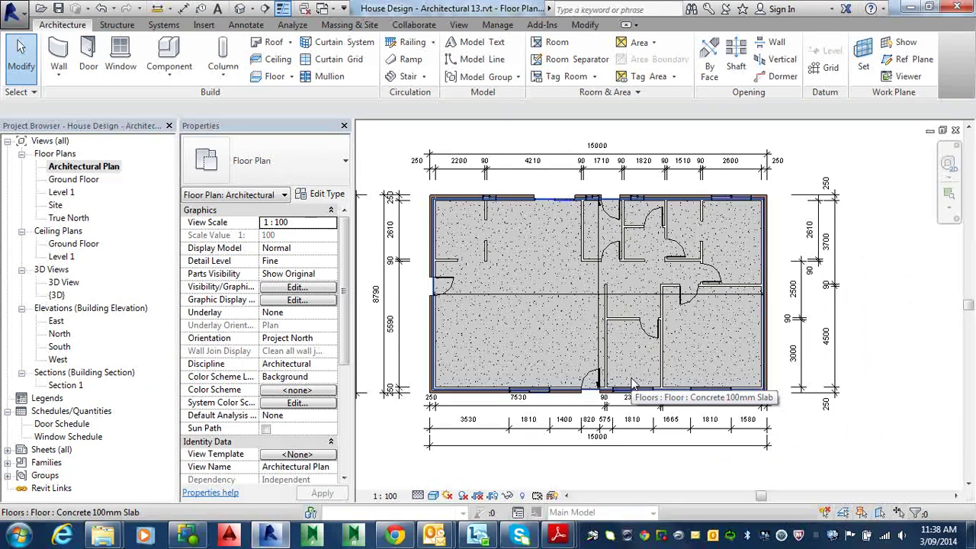
- Switch to the House Design notes PDF and read the instructions for adding the plans to a sheet
mouse_move(560, 536)
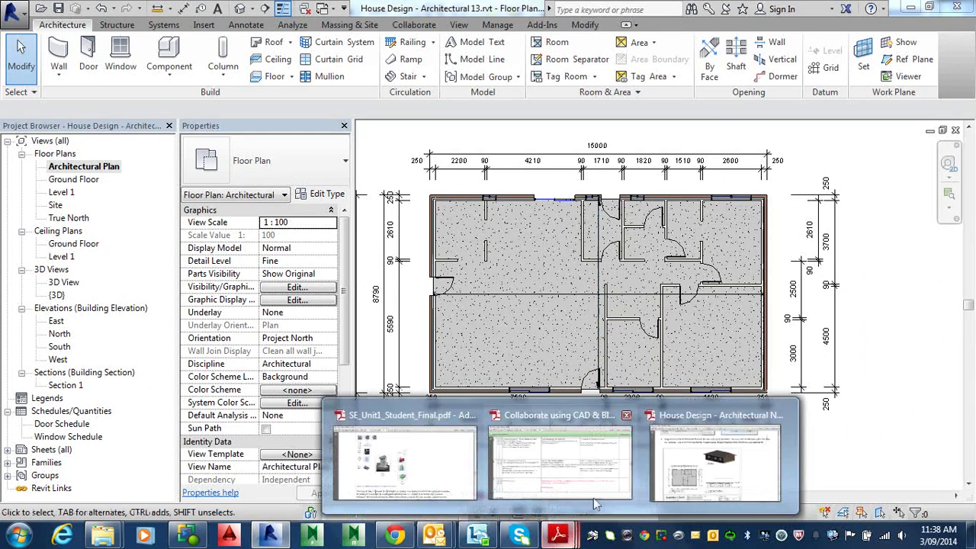
left_click(661, 467)
scroll(540, 322, "up", 4)
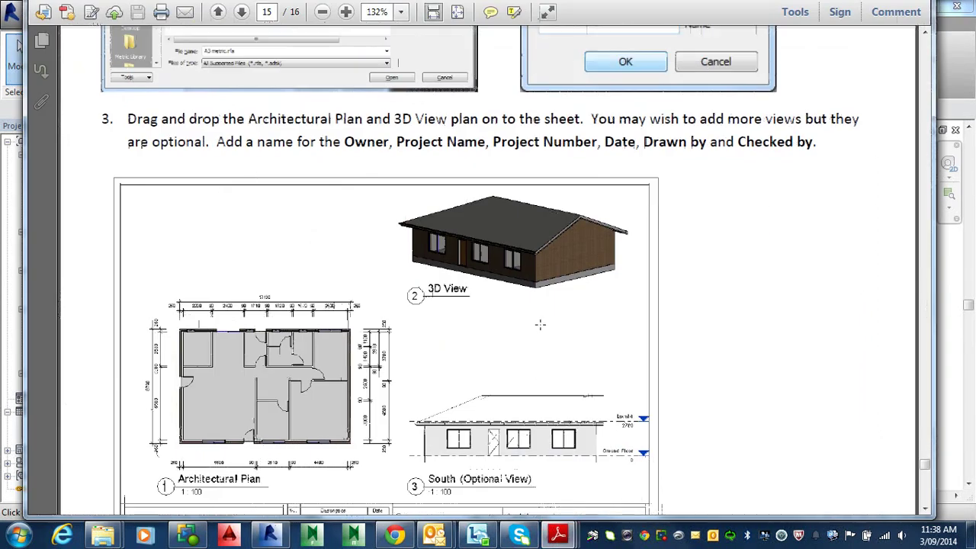
scroll(539, 322, "up", 5)
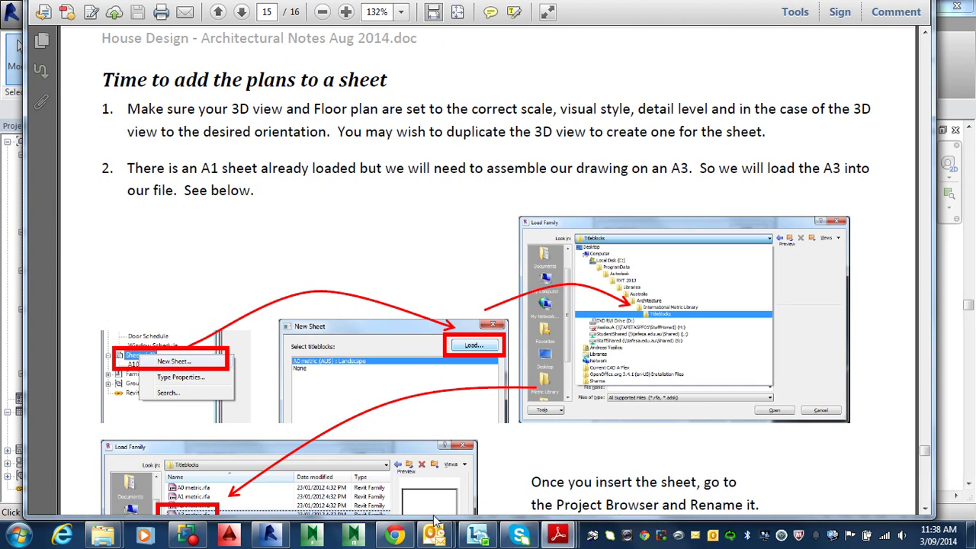
- Switch back to Revit and delete the view named 3D View from the project's 3D views
left_click(269, 536)
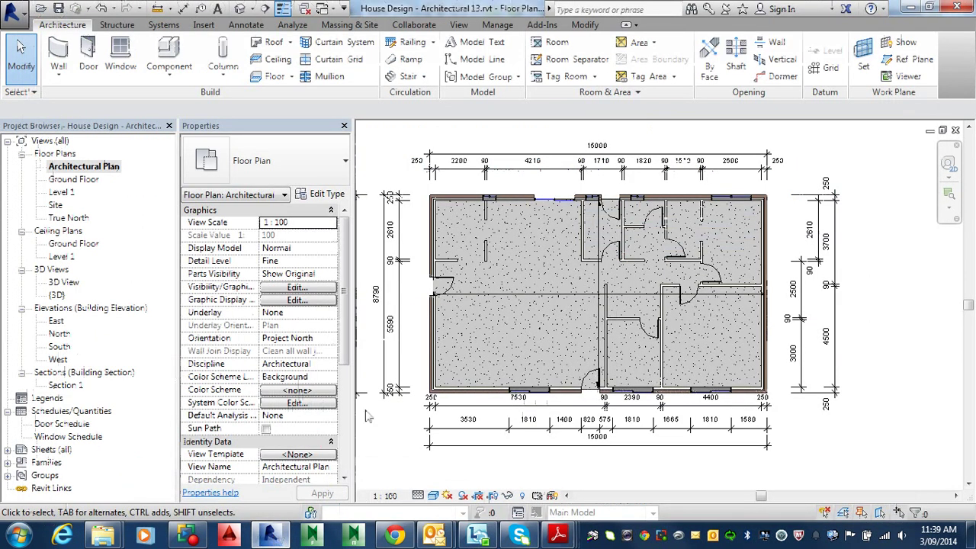
left_click(64, 283)
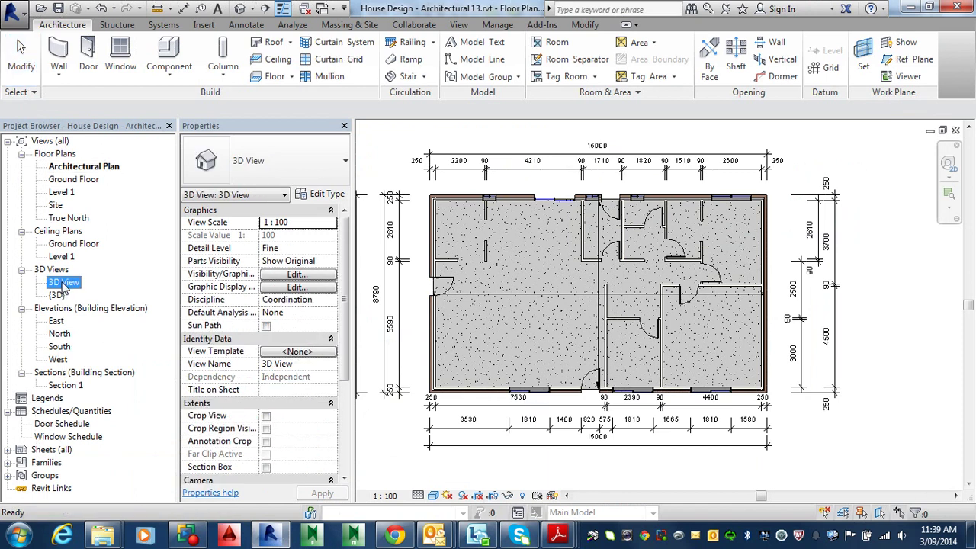
left_click(61, 295)
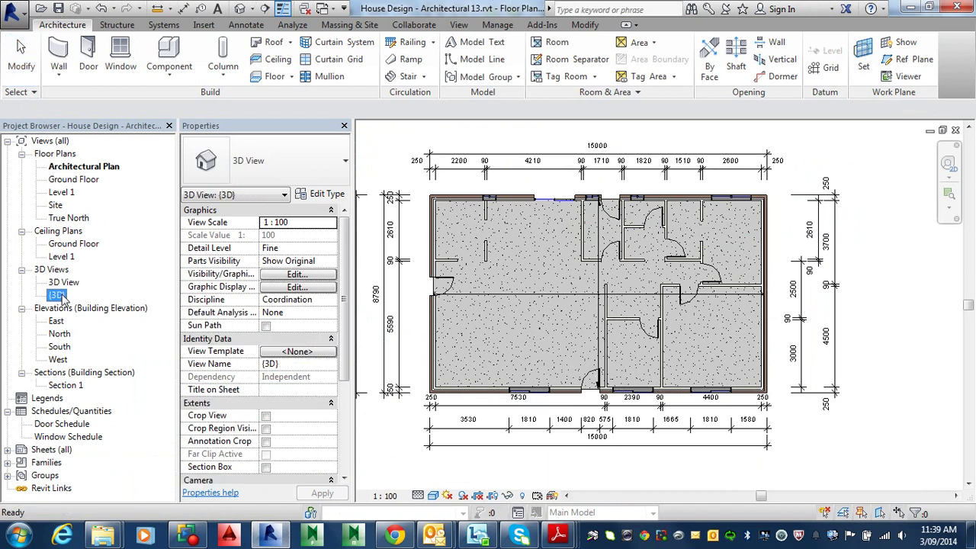
left_click(67, 284)
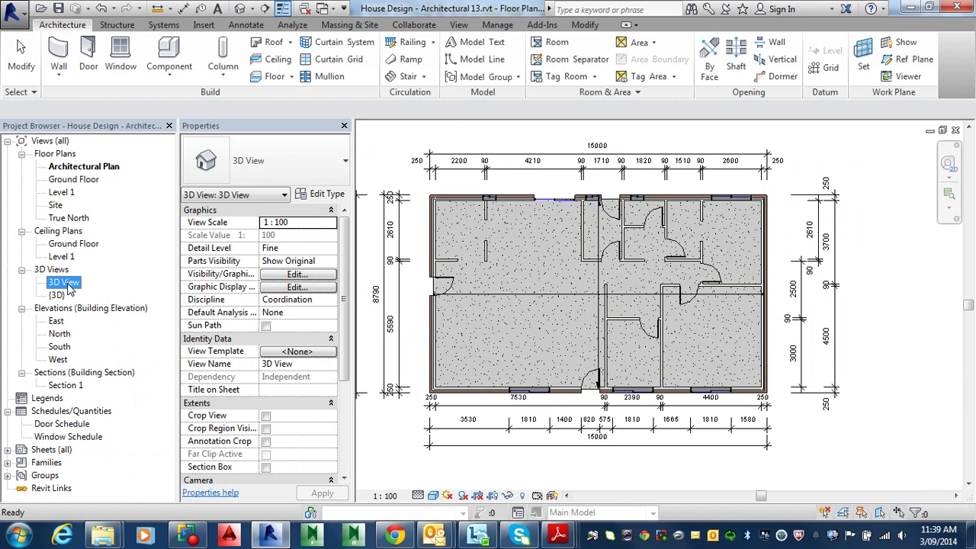
key("Delete")
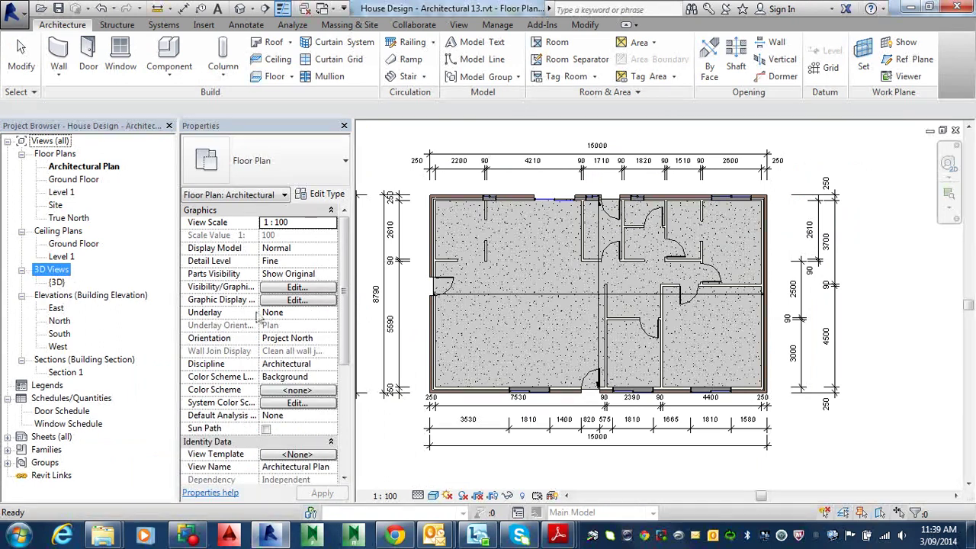
- Open the default {3D} view of the house
double_click(61, 283)
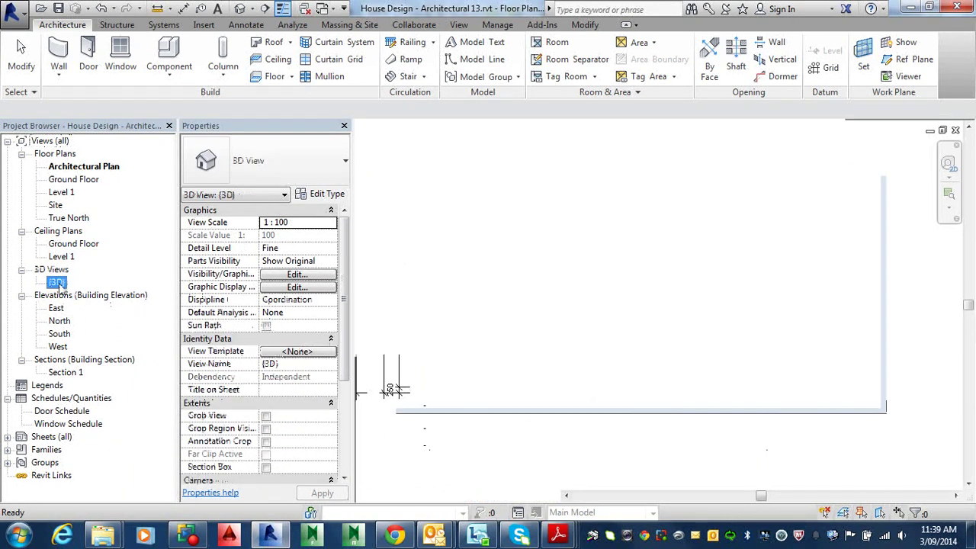
left_click(238, 9)
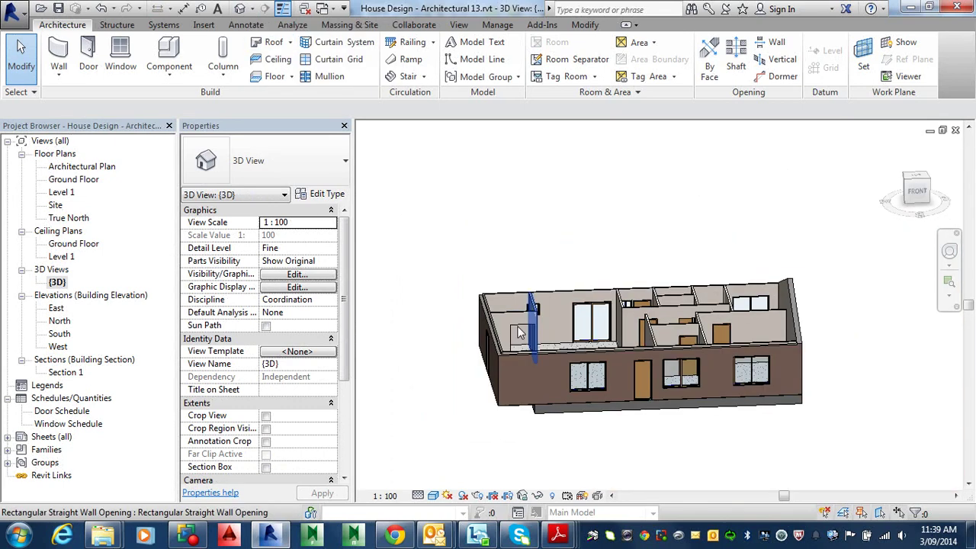
- Examine the underside of the house in 3D, where the external walls meet the concrete slab edge
middle_click_drag(683, 379, 706, 323, "shift")
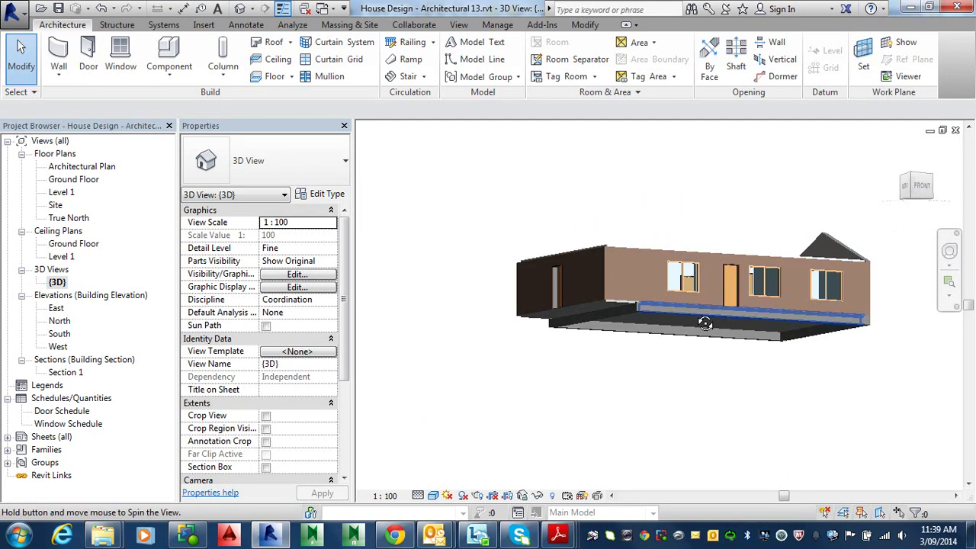
scroll(653, 247, "up", 8)
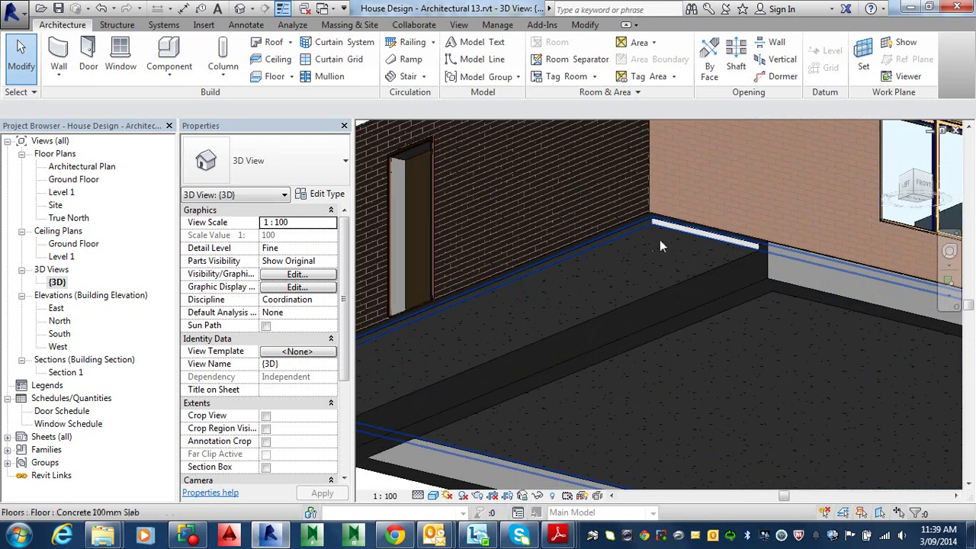
scroll(661, 246, "down", 10)
middle_click_drag(674, 228, 670, 413, "shift")
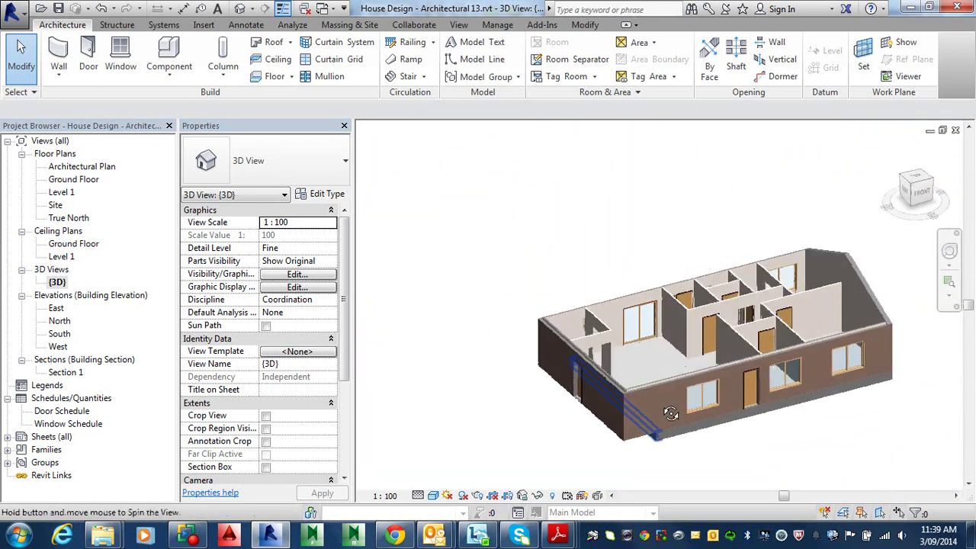
- In the Architectural Plan, move the left-hand external wall by setting the overall horizontal dimension to 13190
double_click(73, 179)
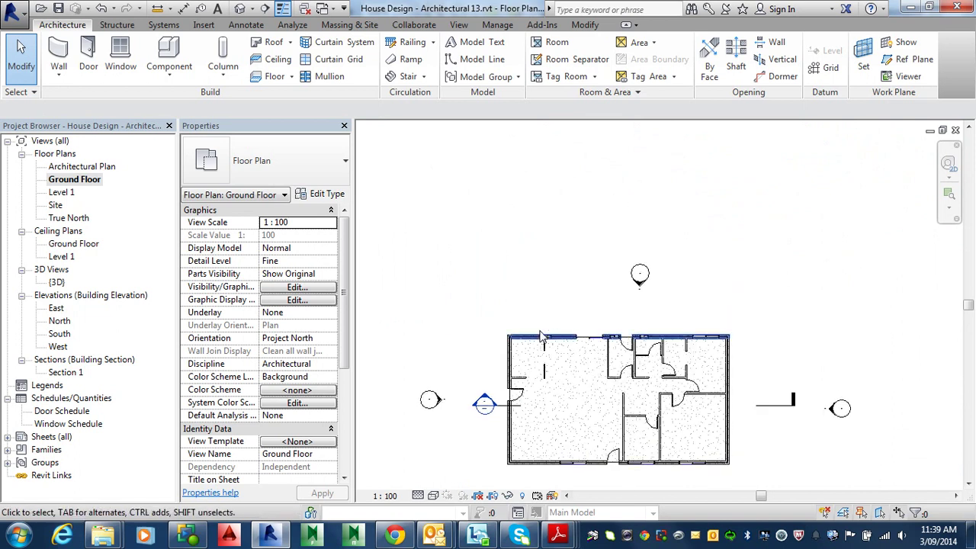
double_click(83, 167)
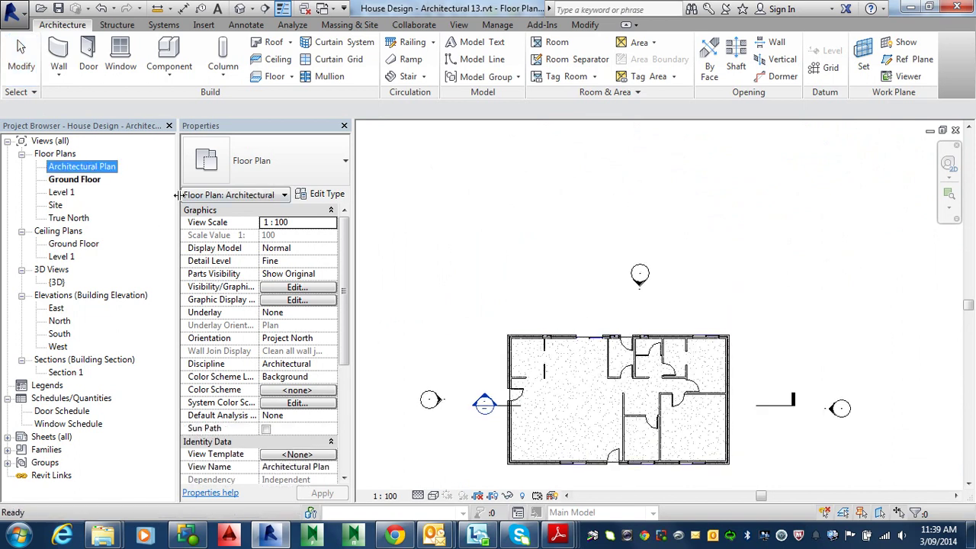
double_click(113, 168)
middle_click_drag(546, 222, 556, 352)
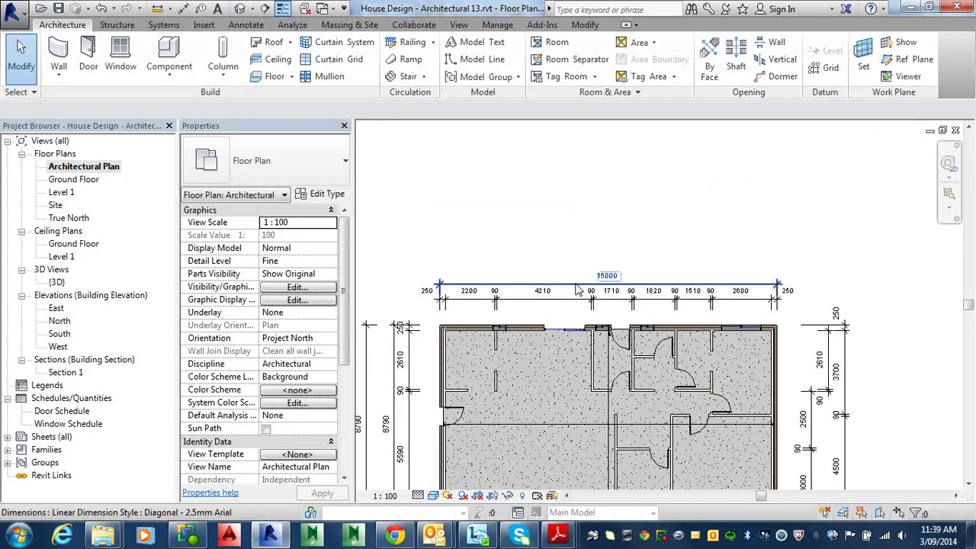
left_click(443, 361)
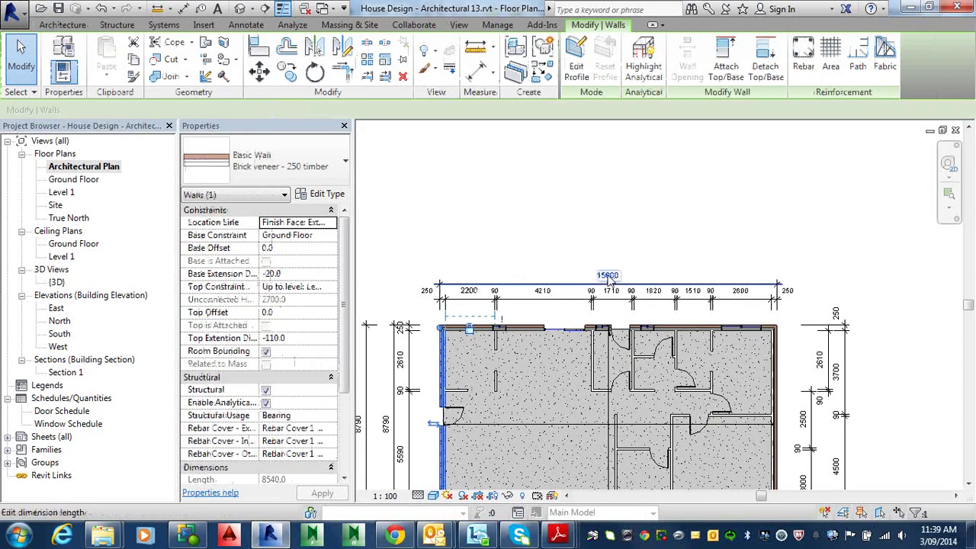
left_click(606, 274)
type("13190")
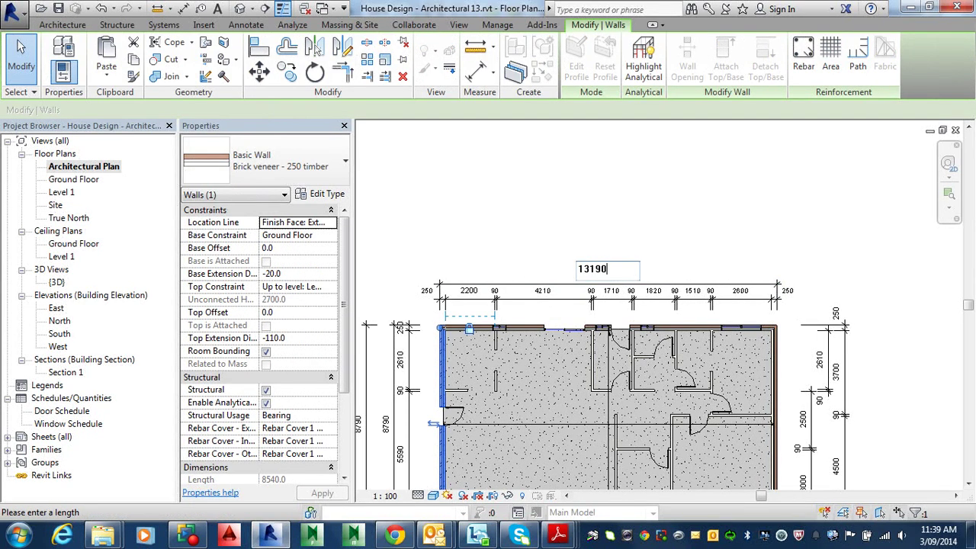
key("Return")
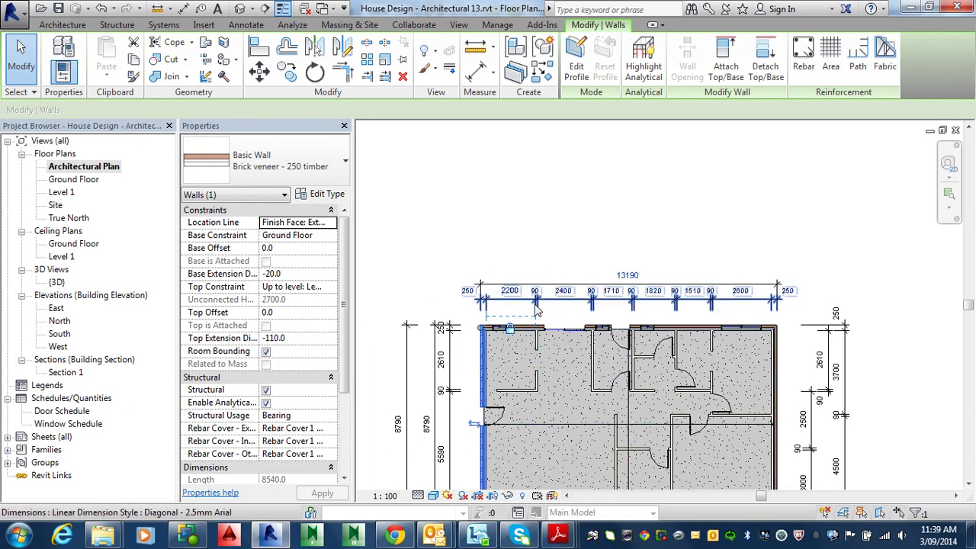
- Review the plan, then reopen the {3D} view and check the moved external wall against the slab
scroll(530, 394, "down", 2)
middle_click_drag(526, 402, 517, 313)
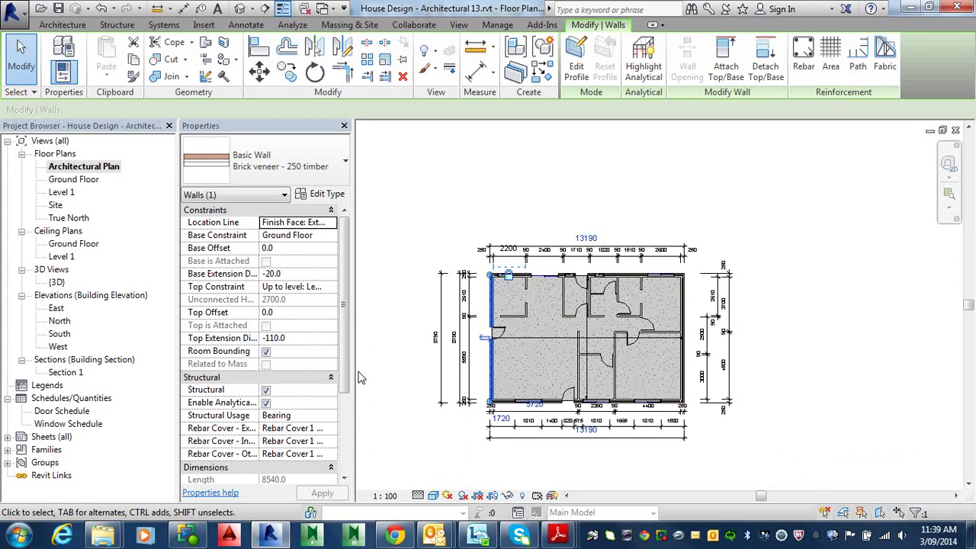
middle_click_drag(495, 357, 534, 337)
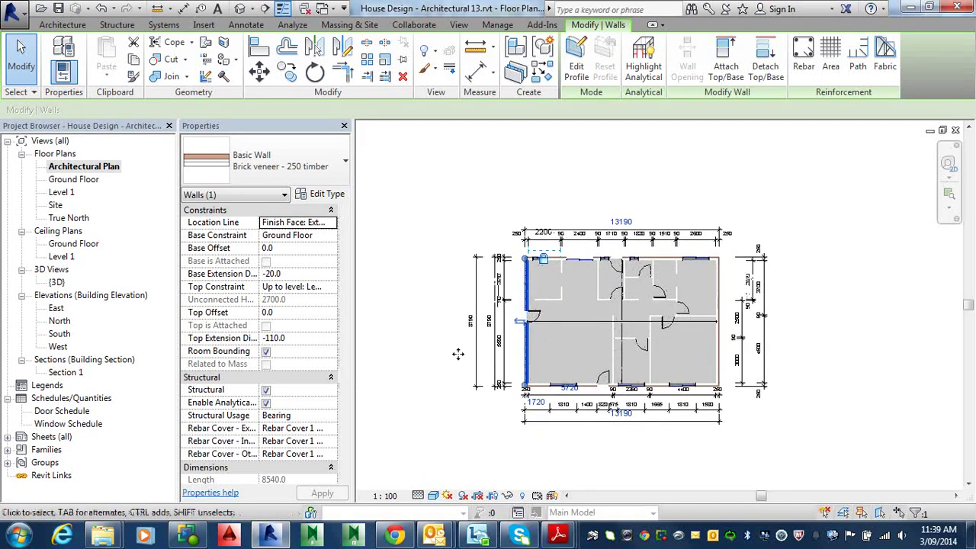
left_click(57, 282)
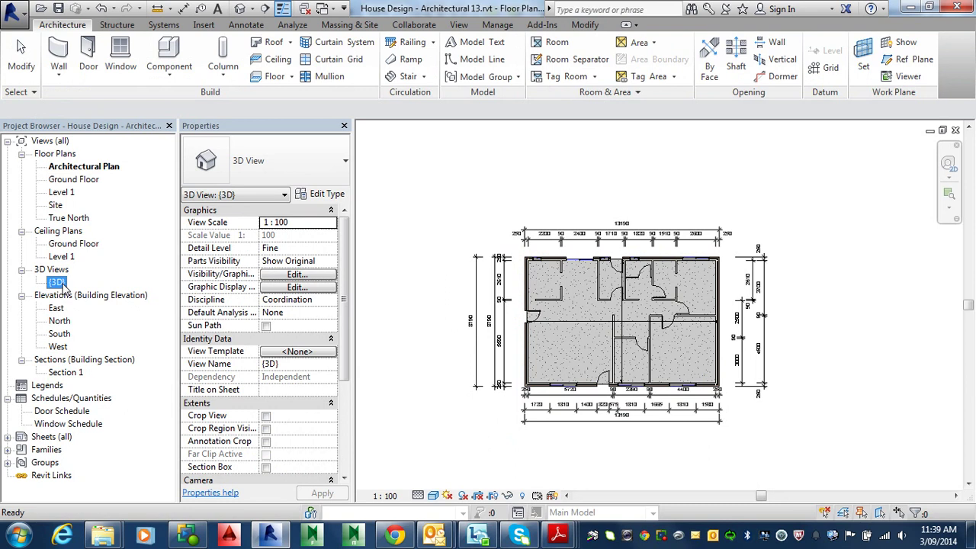
double_click(58, 283)
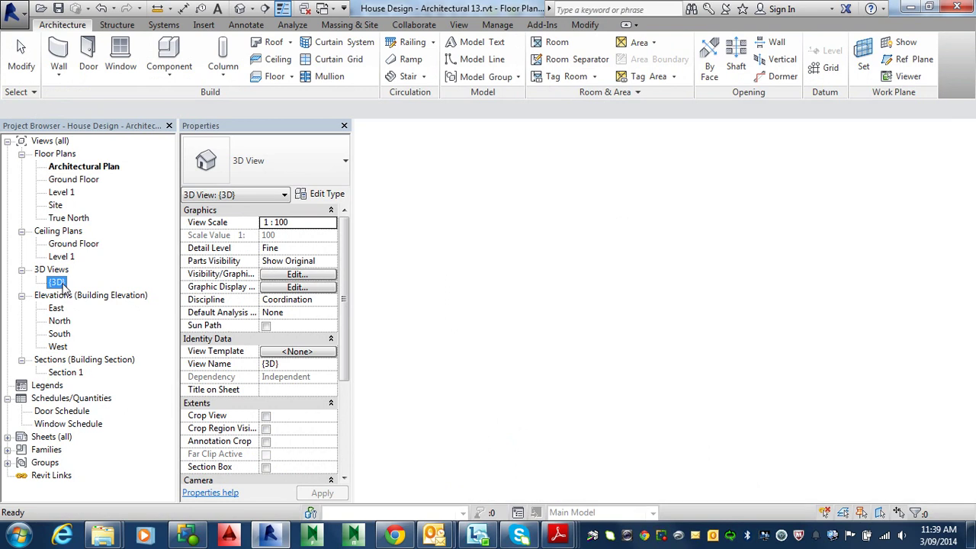
left_click(655, 443)
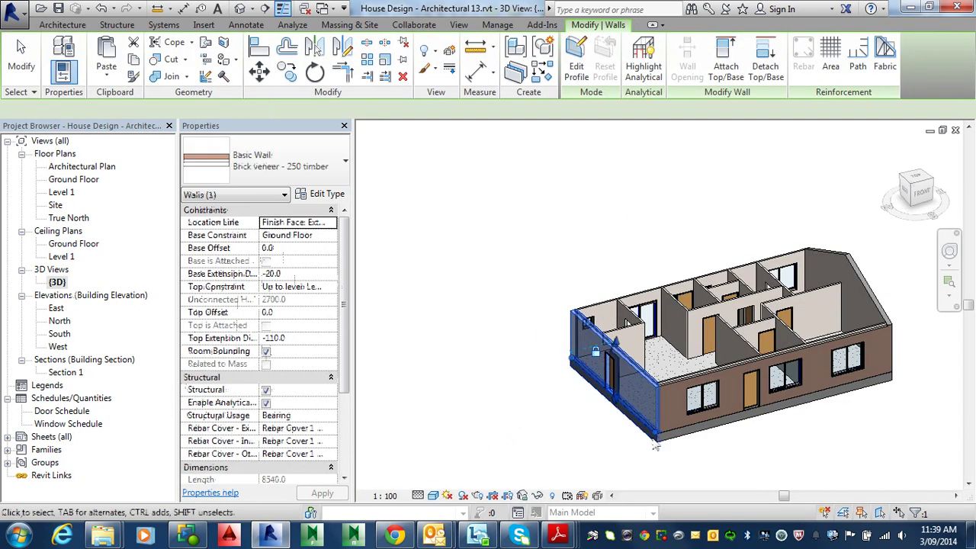
left_click(685, 472)
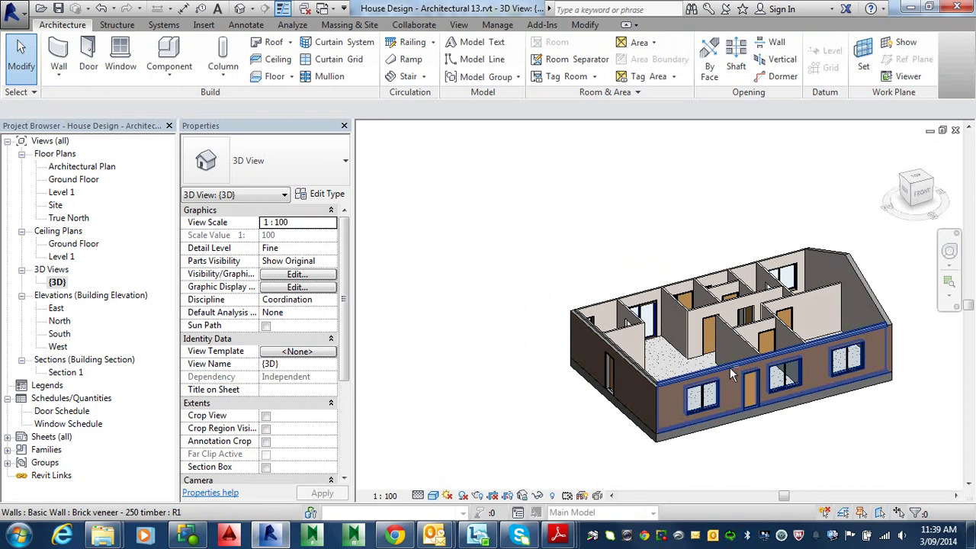
middle_click_drag(730, 367, 745, 385, "shift")
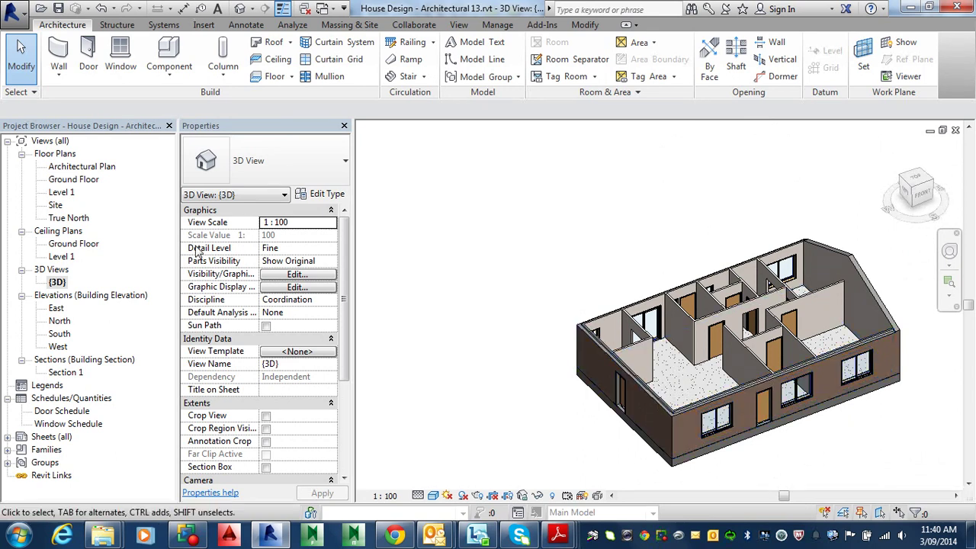
- Duplicate the {3D} view without detailing and rename the copy as 3D View
right_click(59, 282)
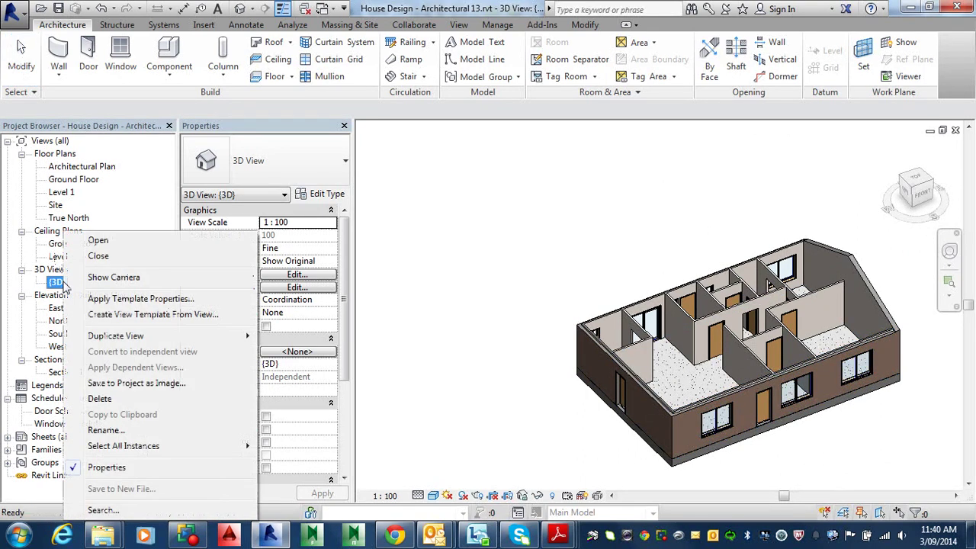
mouse_move(182, 337)
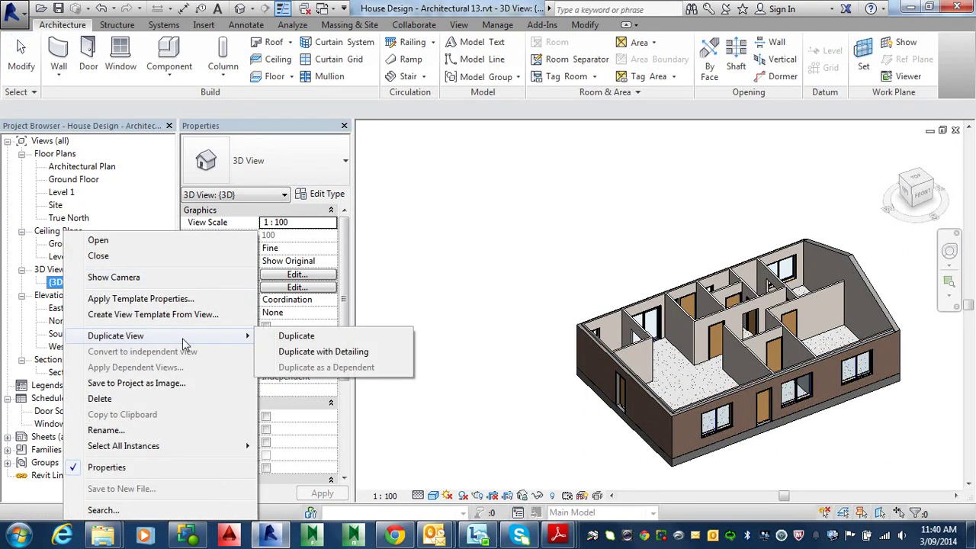
left_click(296, 336)
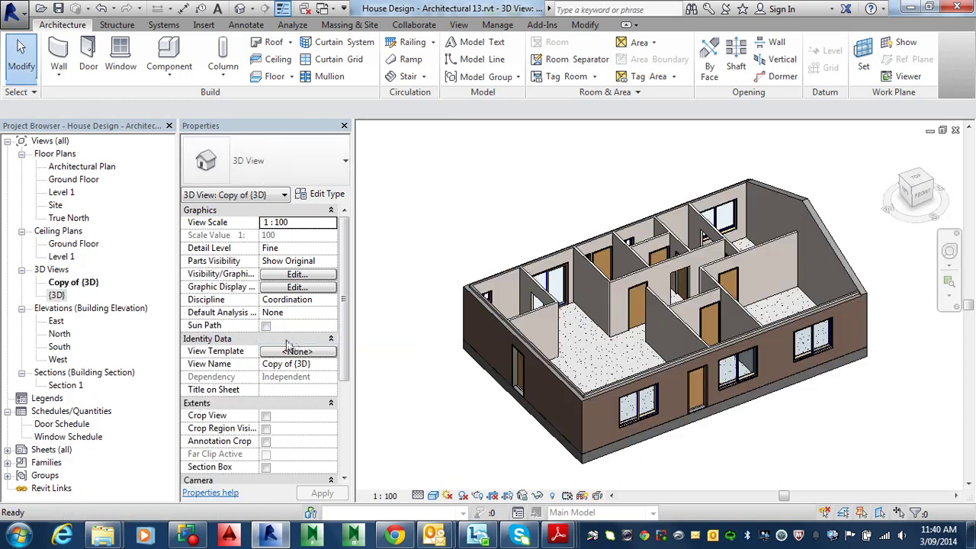
right_click(91, 284)
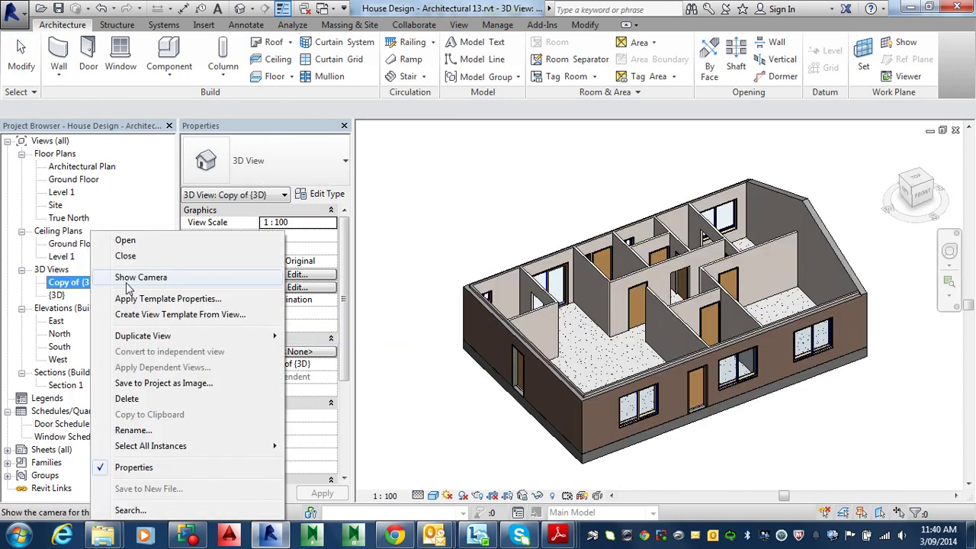
left_click(136, 432)
type("3D View")
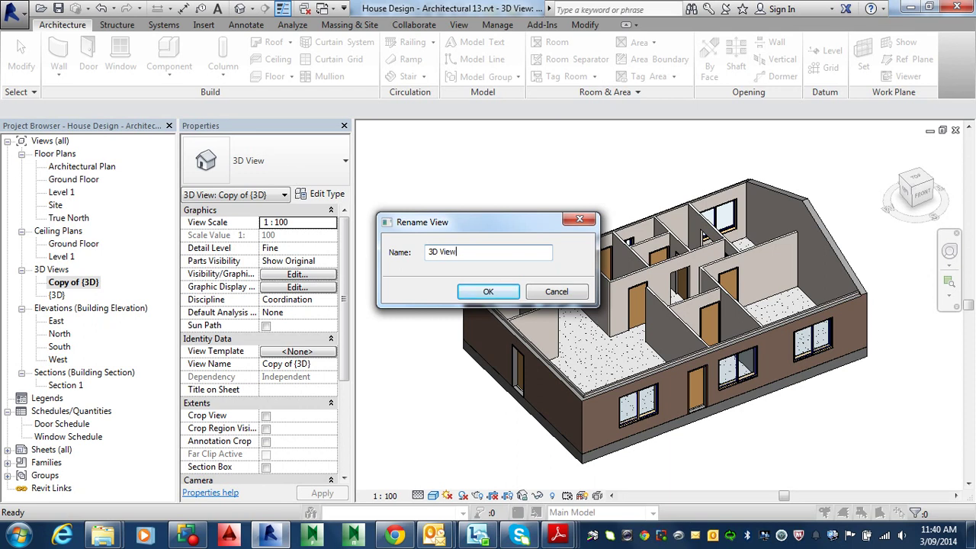
key("Return")
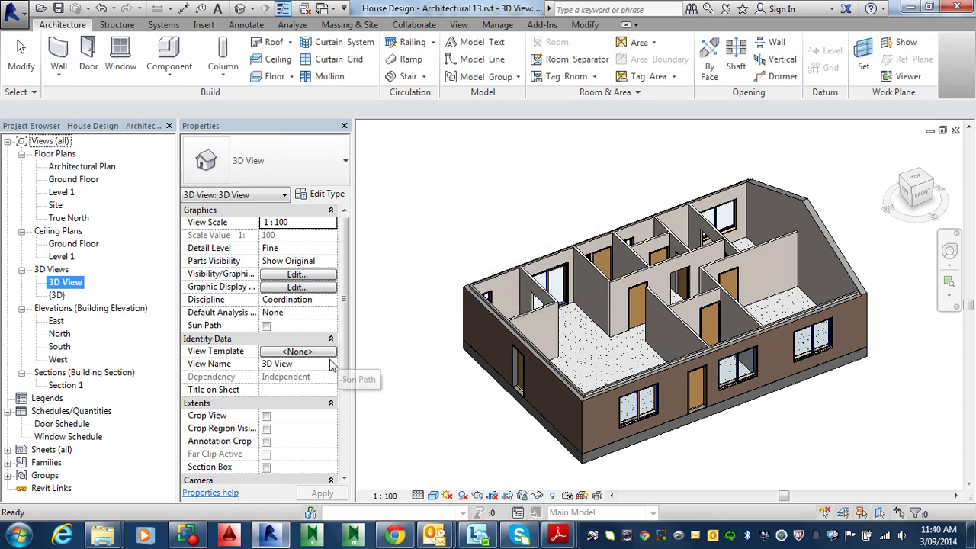
- Turn on the Roofs category in 3D View's visibility overrides and orbit the view to show the house's front and right sides
left_click(566, 326)
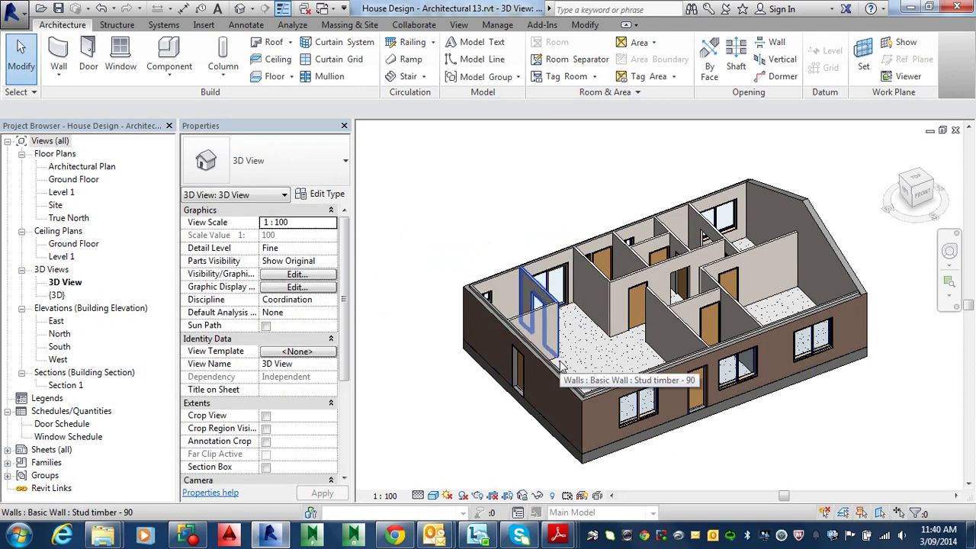
key("v")
key("v")
left_click(376, 258)
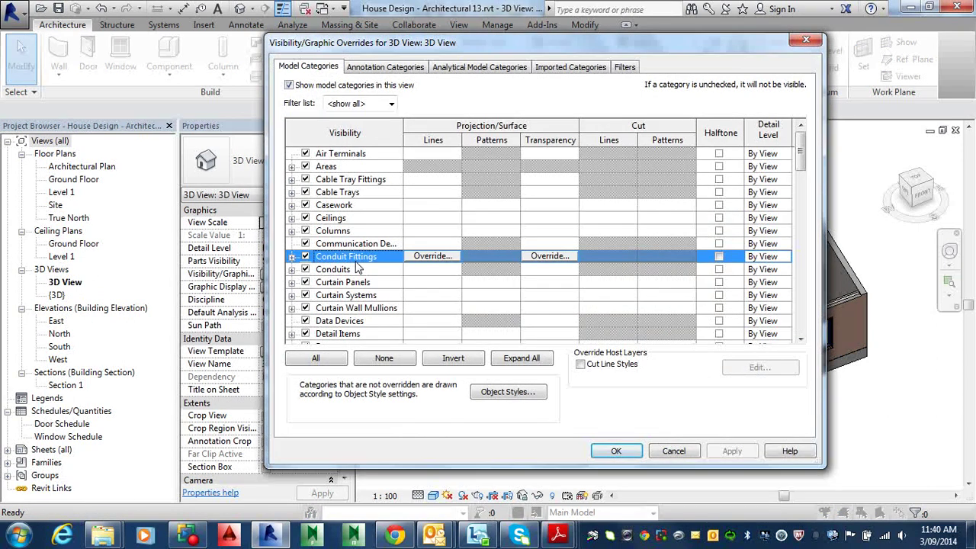
key("r")
key("o")
scroll(351, 317, "down", 1)
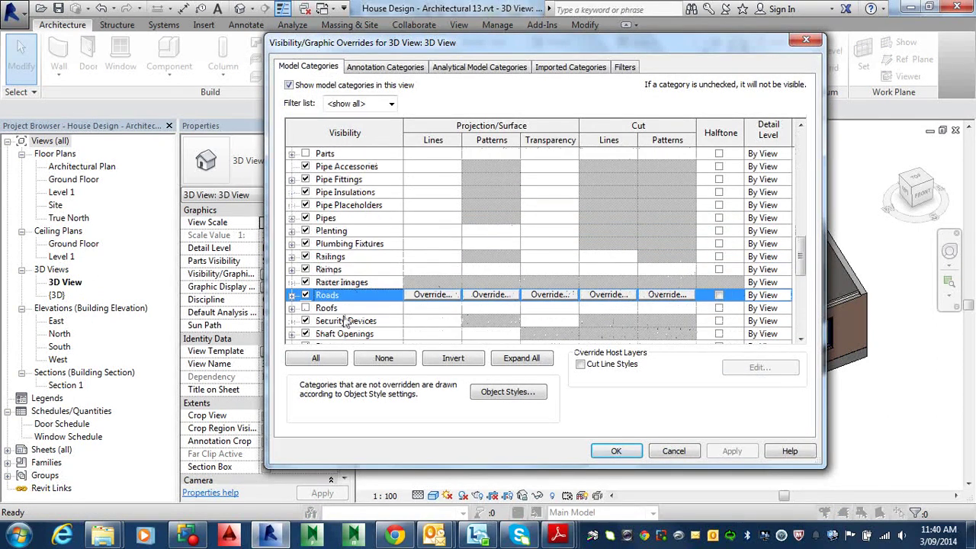
left_click(306, 308)
left_click(617, 450)
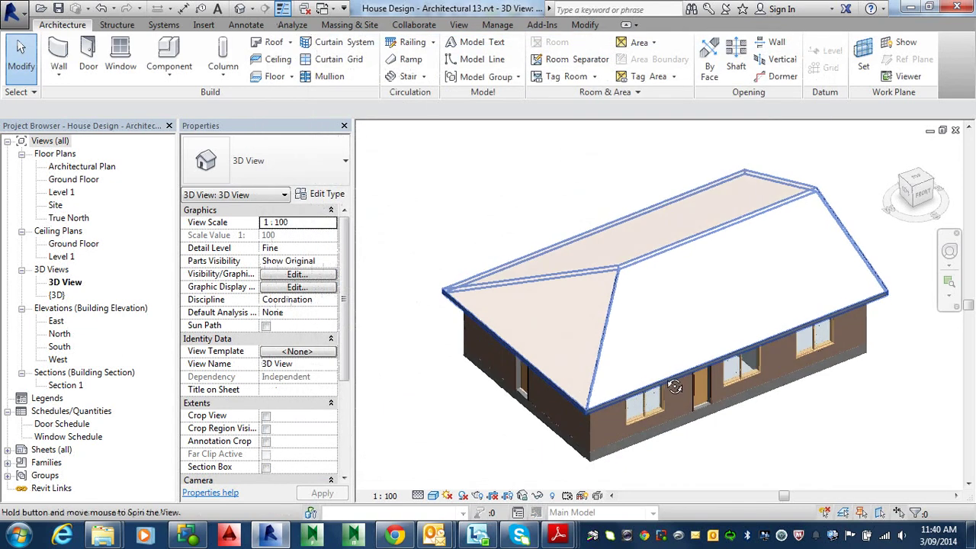
middle_click_drag(661, 384, 536, 326, "shift")
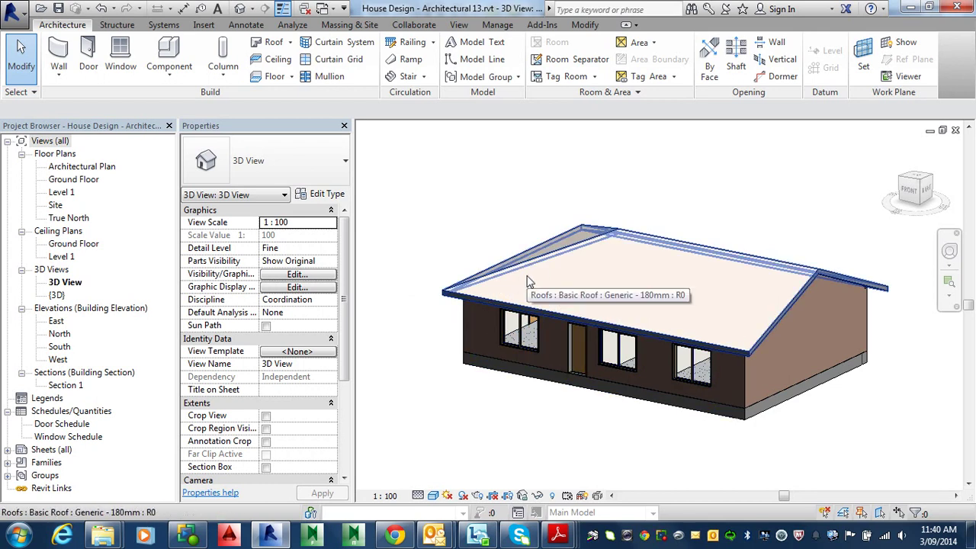
middle_click_drag(531, 291, 534, 295, "shift")
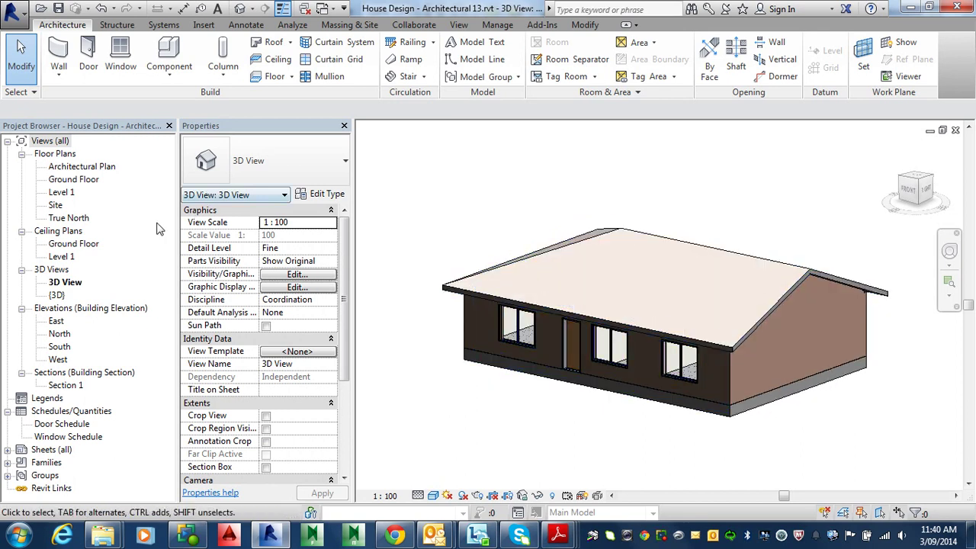
- Compare the {3D} view with the roofed 3D View, and look at the visual style options without changing them
double_click(56, 295)
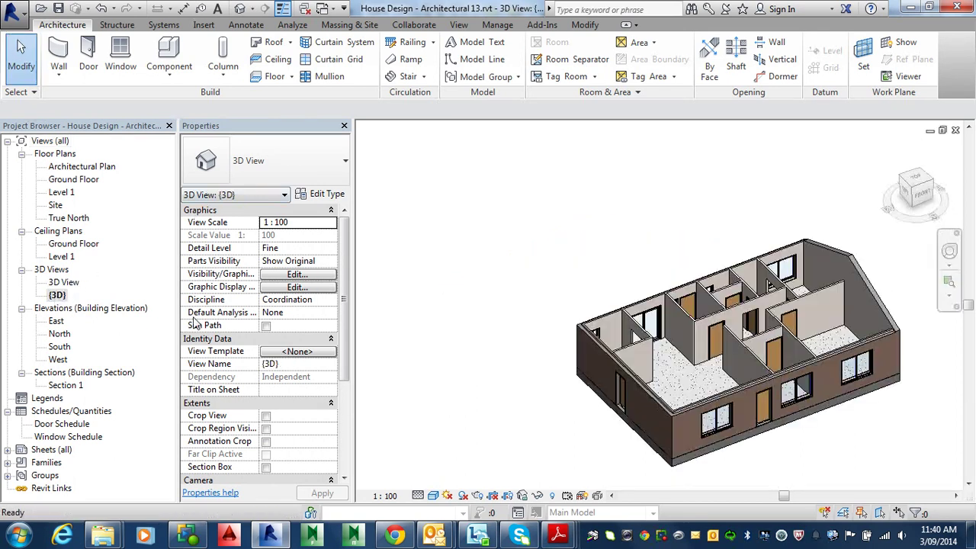
middle_click_drag(649, 347, 625, 328, "shift")
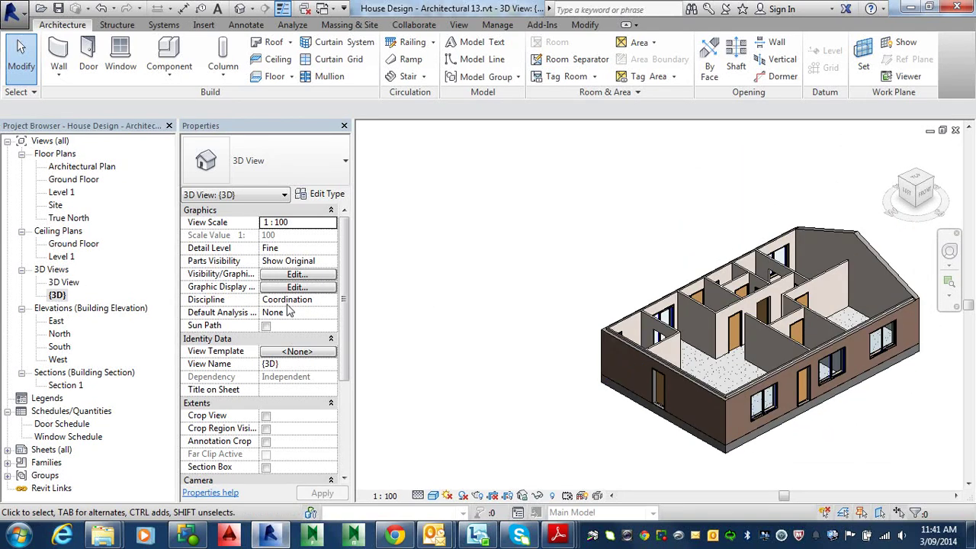
left_click(82, 283)
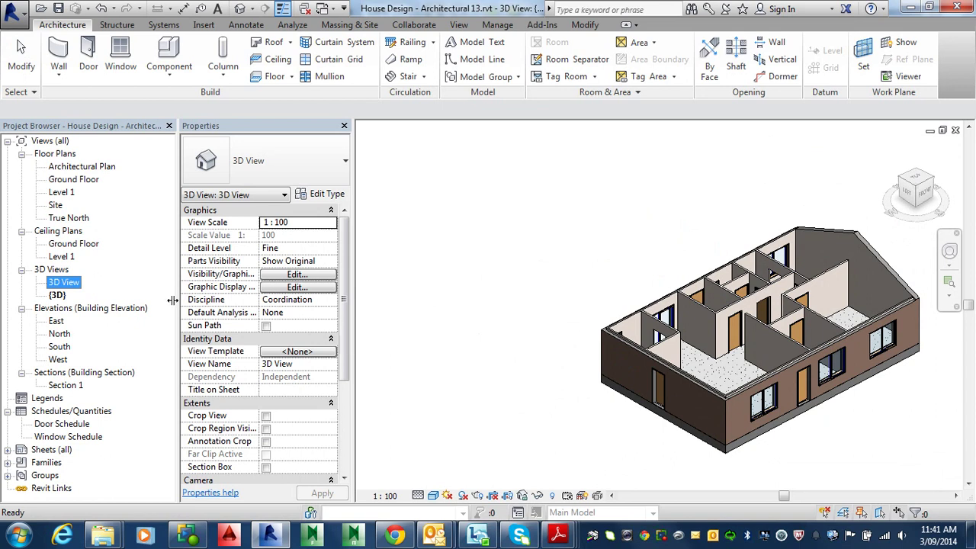
double_click(54, 283)
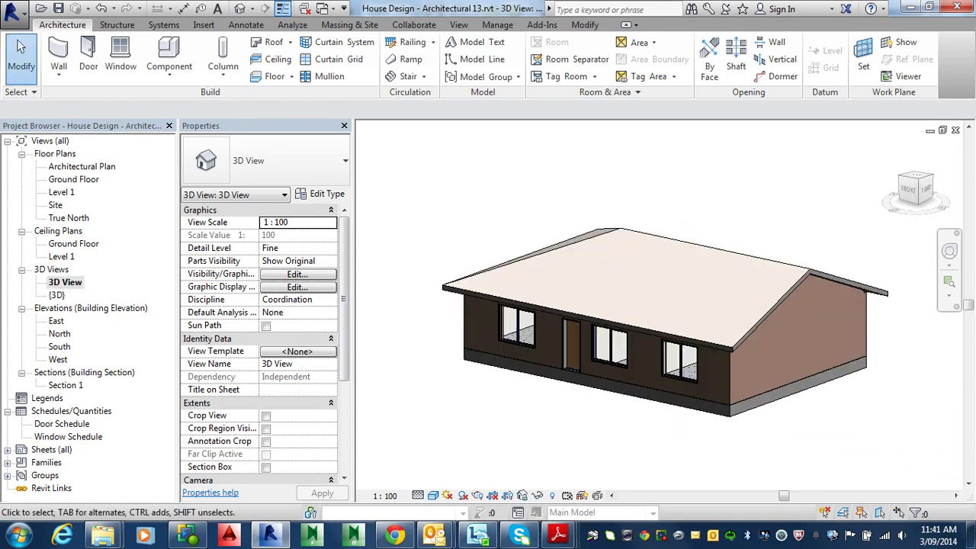
left_click(433, 496)
left_click(448, 503)
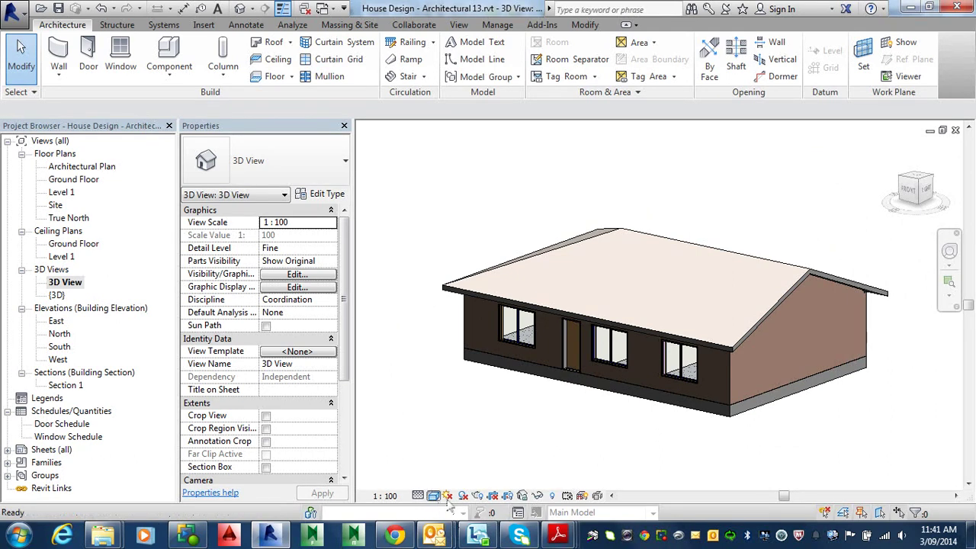
- Open the Ground Floor plan and read the House Design notes on adding the plans to a sheet
double_click(74, 179)
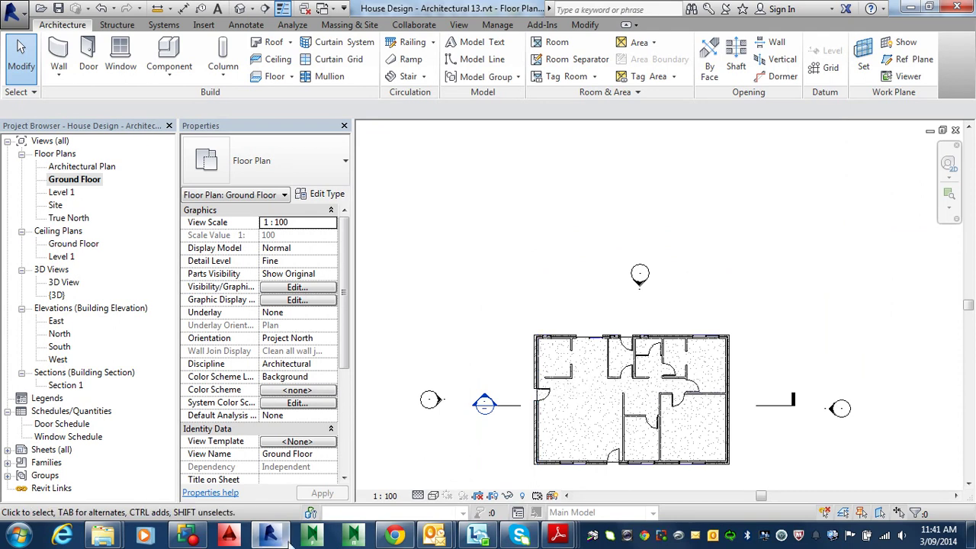
mouse_move(559, 538)
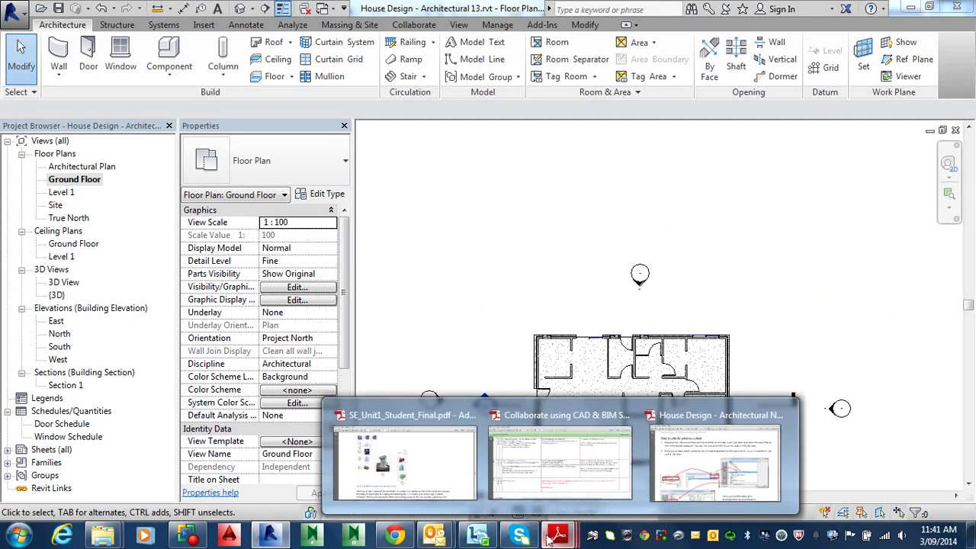
left_click(681, 471)
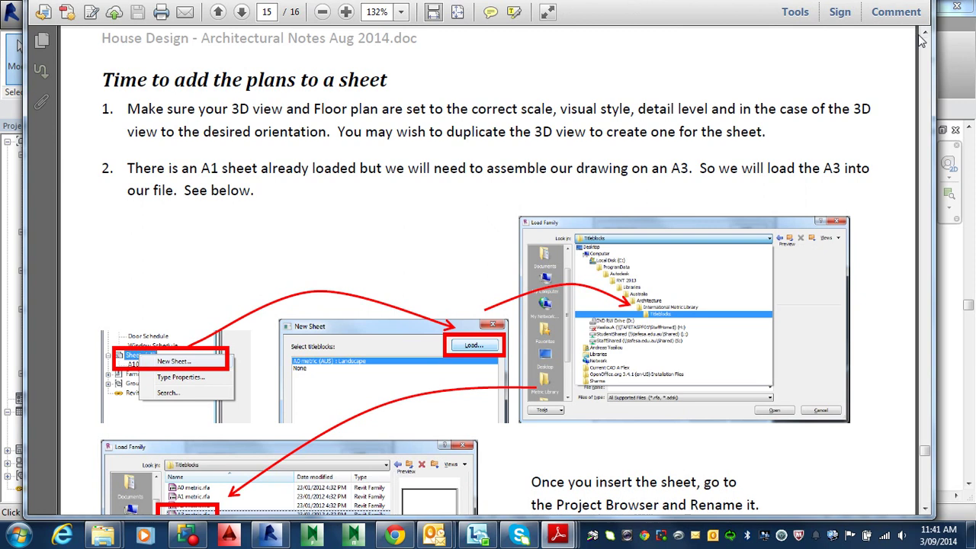
left_click(961, 72)
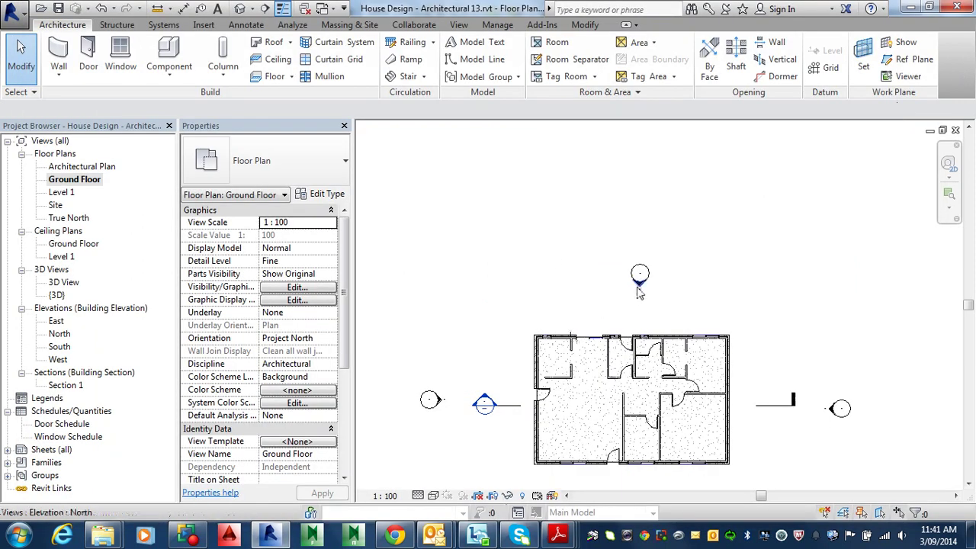
scroll(648, 297, "down", 5)
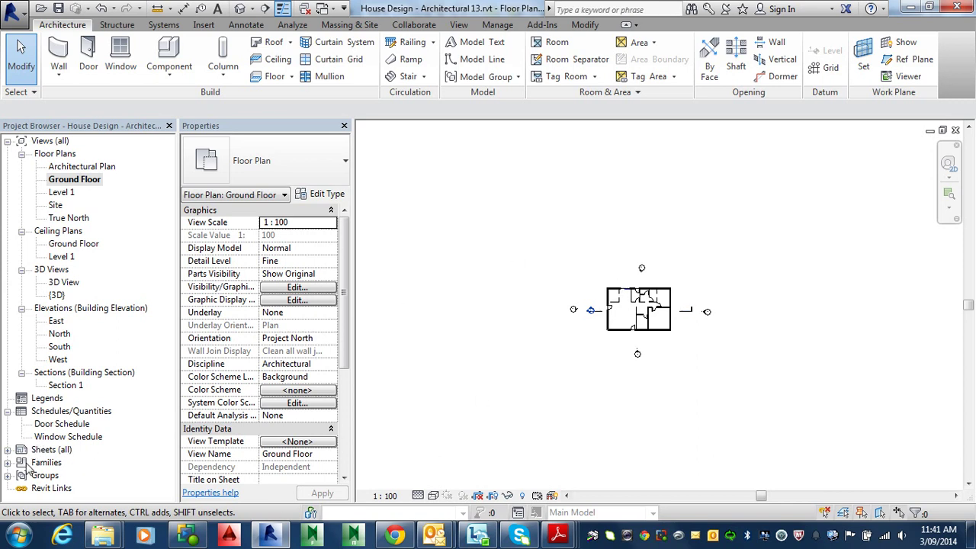
- Open the existing sheet A101 - Unnamed and examine its title block fields and overall layout
left_click(8, 450)
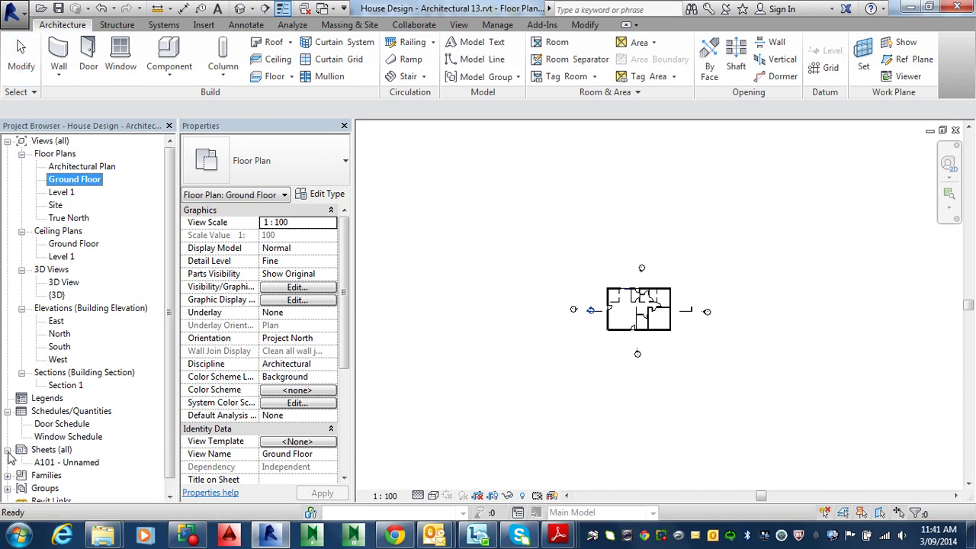
double_click(53, 463)
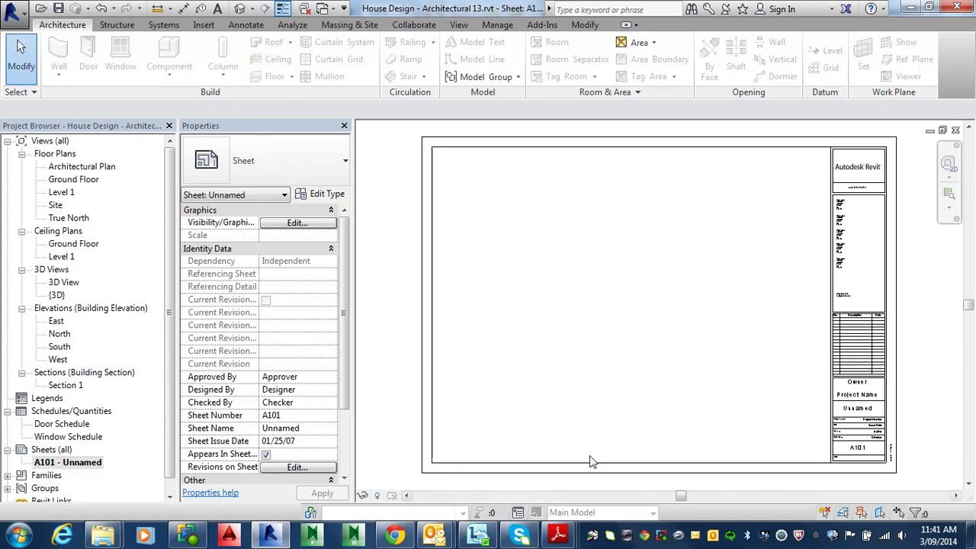
scroll(778, 469, "up", 5)
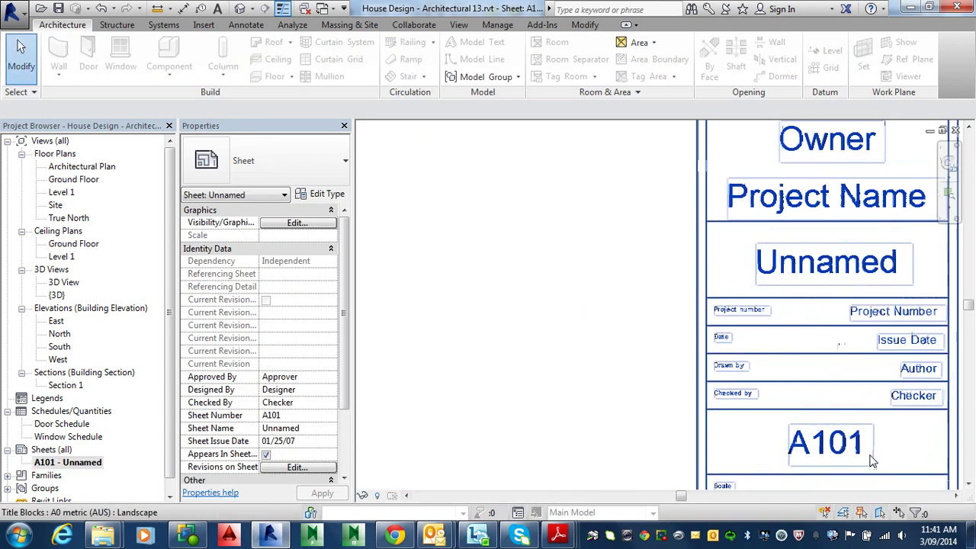
middle_click_drag(892, 480, 767, 366)
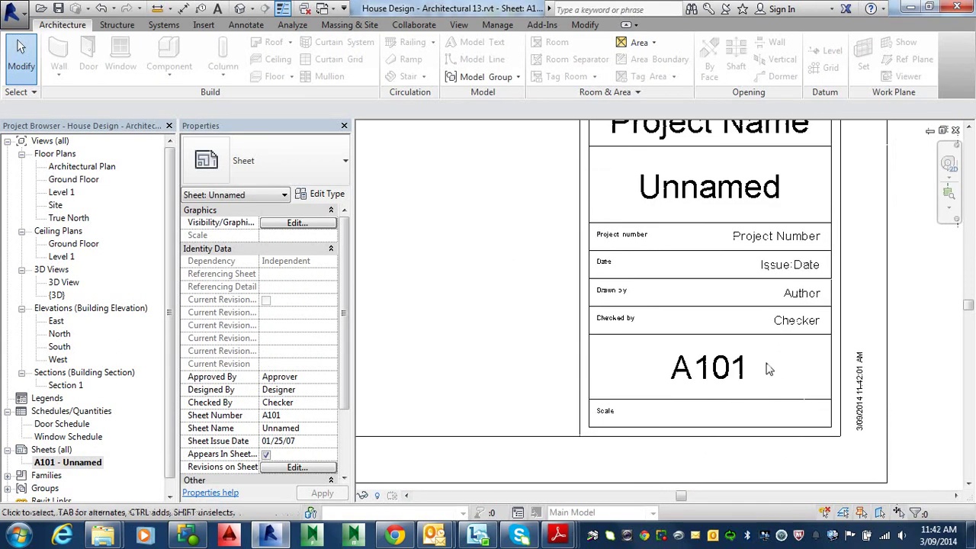
scroll(755, 360, "down", 3)
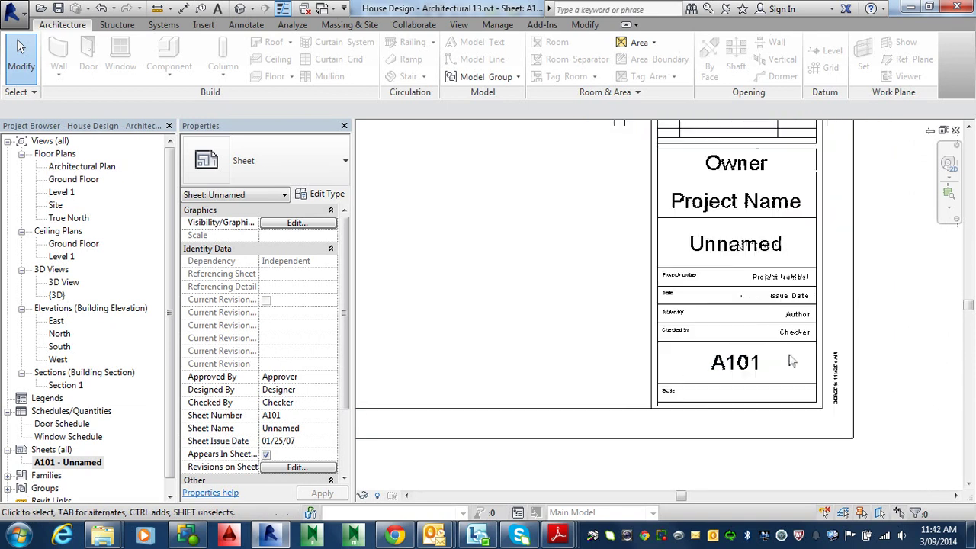
scroll(786, 362, "down", 4)
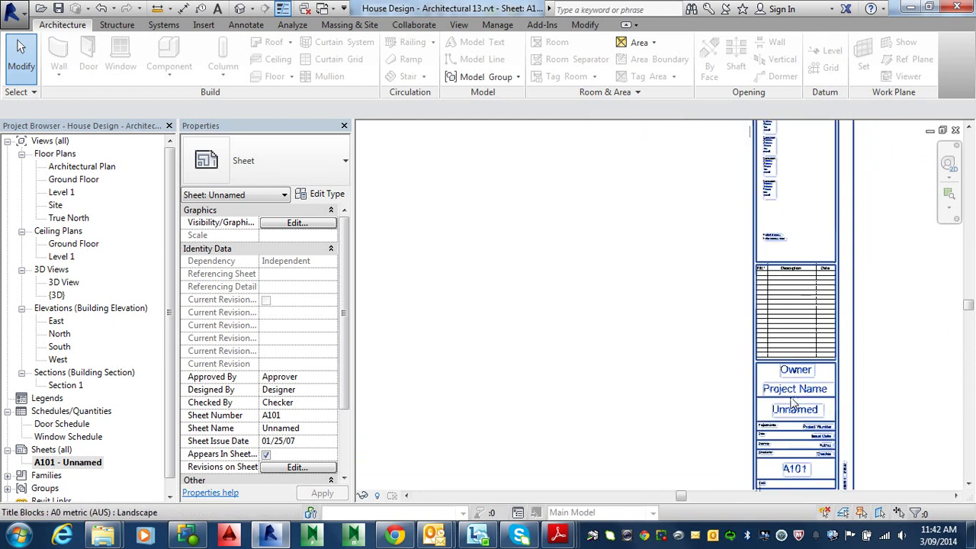
scroll(774, 356, "down", 2)
middle_click_drag(774, 356, 807, 371)
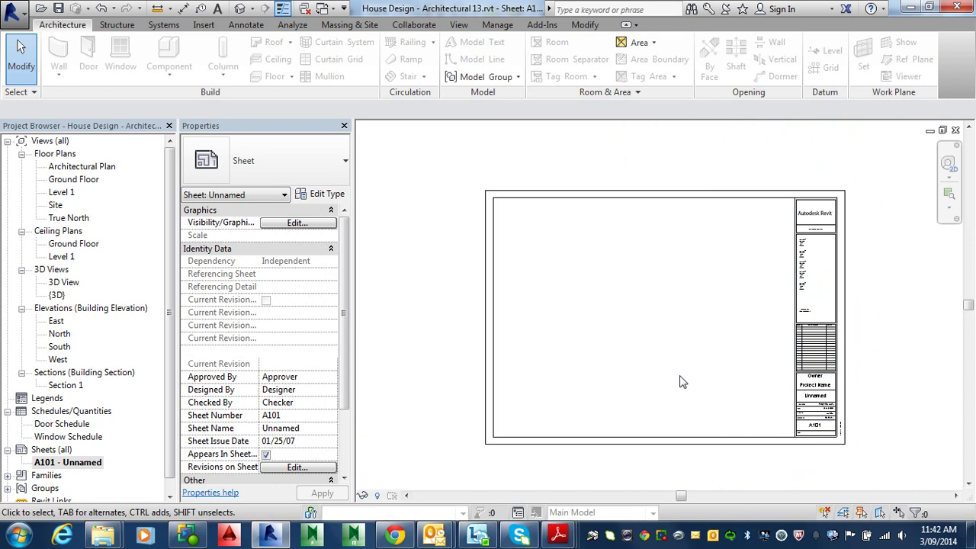
- Create a new sheet using the A3 metric (AUS) title block, loading its family from the library's Titleblocks folder
left_click(52, 450)
right_click(53, 451)
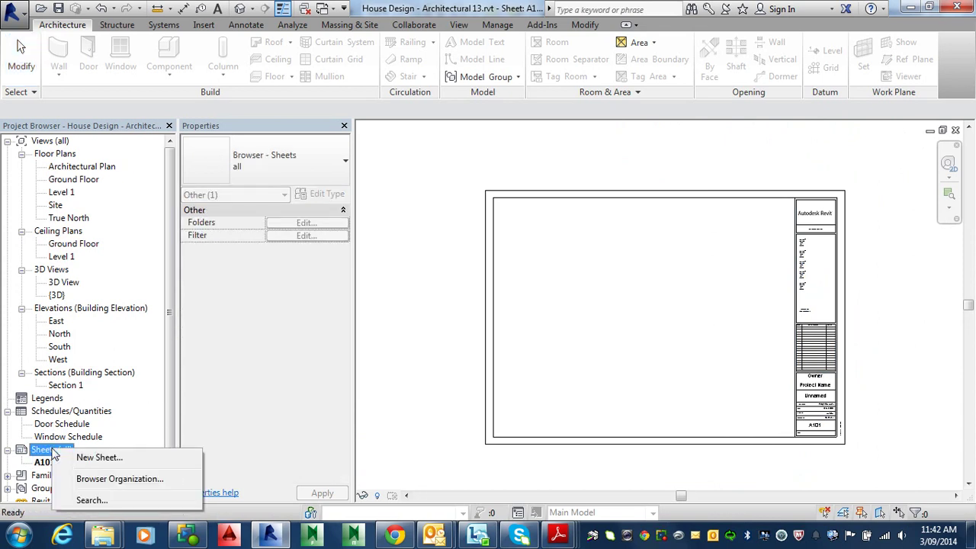
left_click(93, 458)
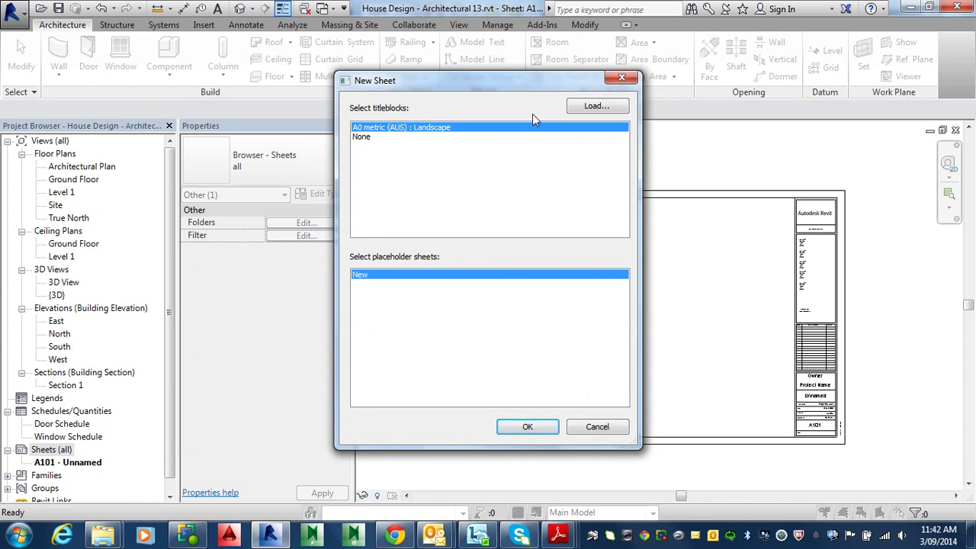
left_click(594, 106)
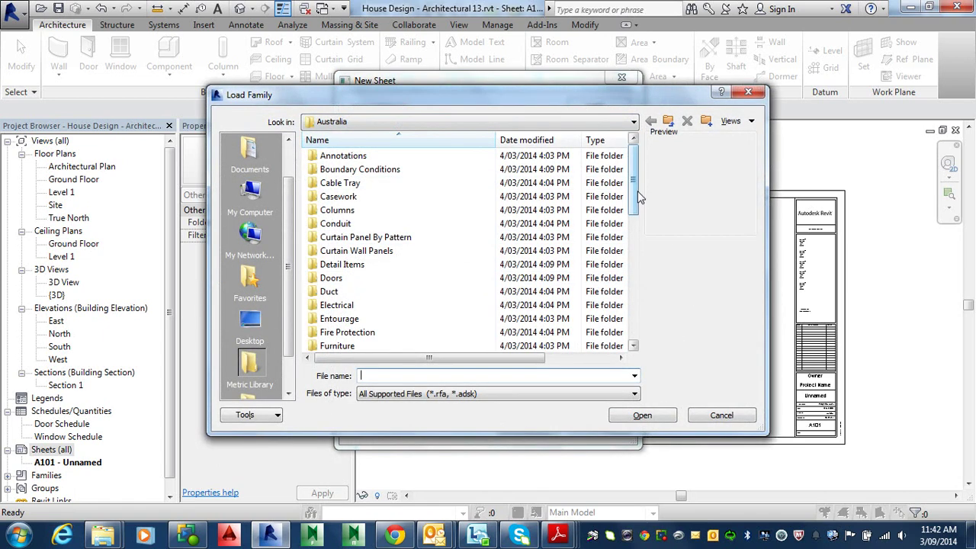
left_click_drag(639, 192, 627, 343)
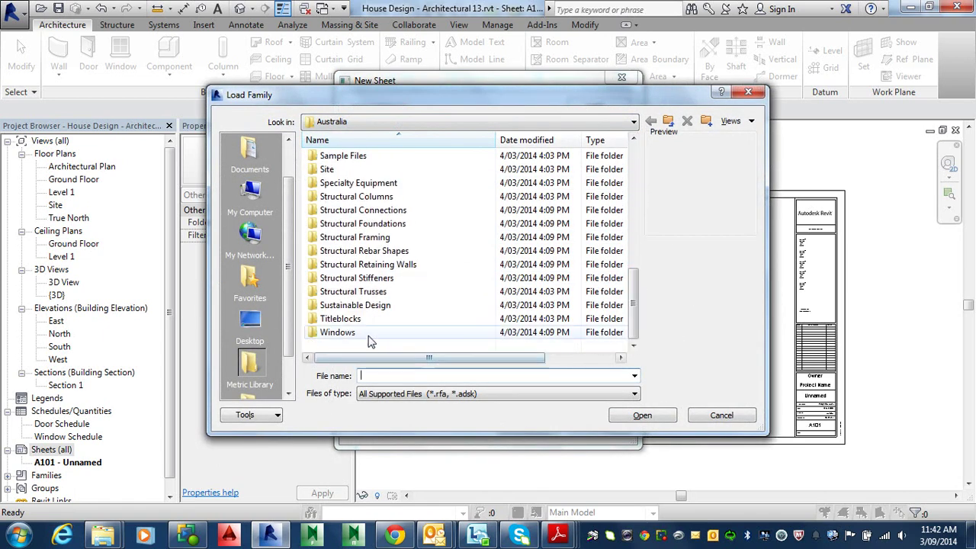
double_click(350, 320)
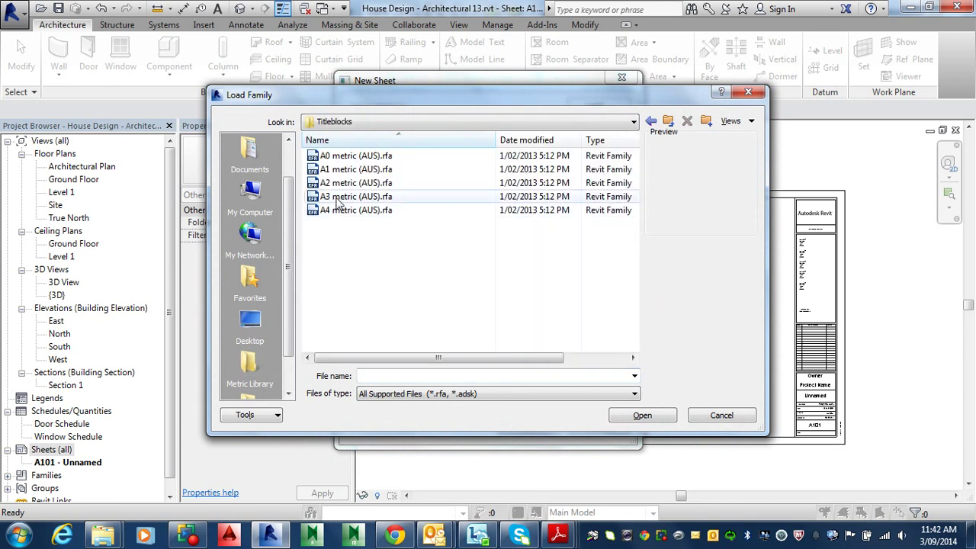
left_click(347, 197)
left_click(647, 419)
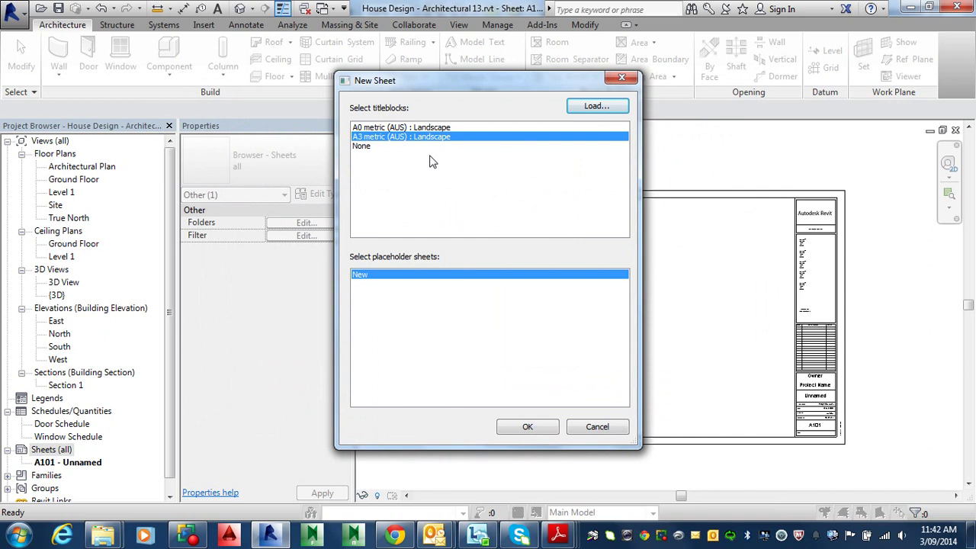
left_click(508, 428)
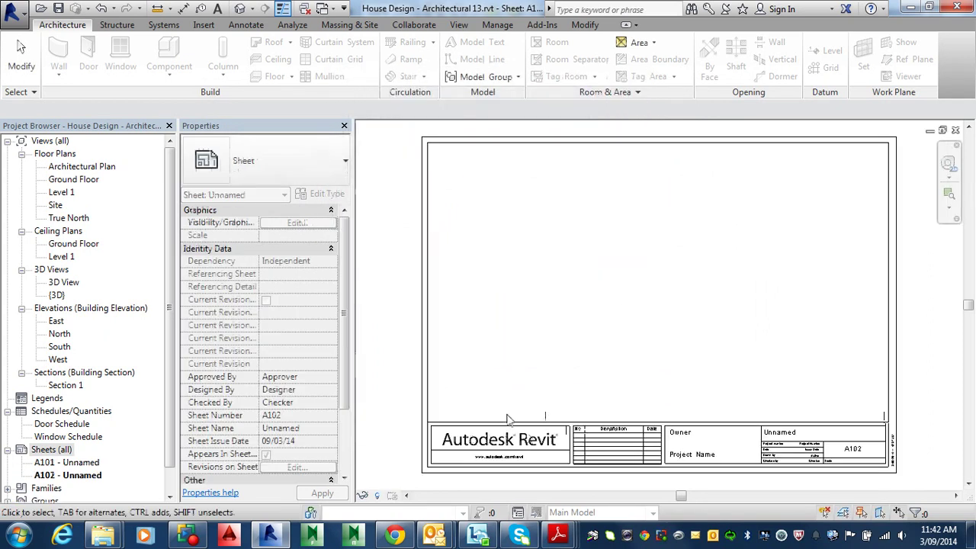
- Inspect the new A3 sheet, then open its title block family for editing and examine the labels
scroll(584, 381, "up", 3)
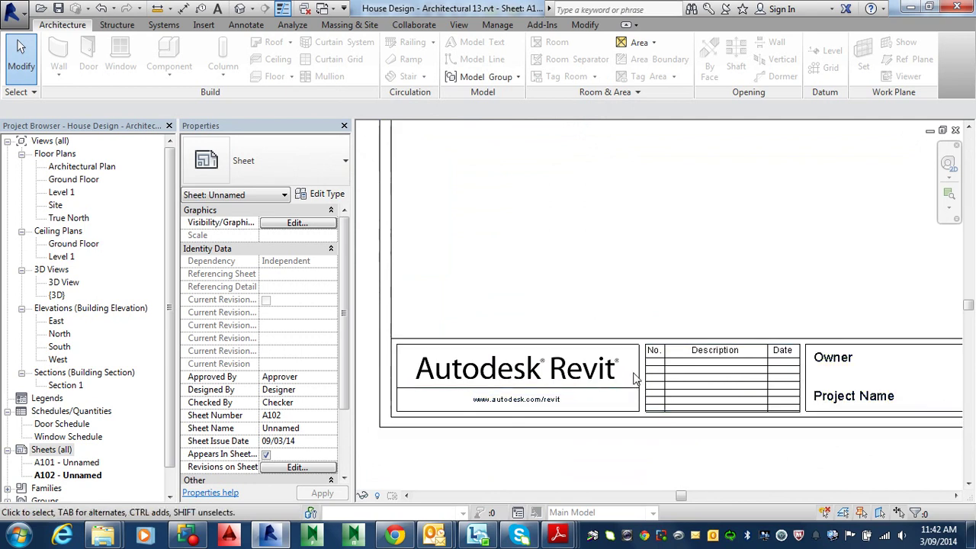
scroll(632, 374, "down", 4)
middle_click_drag(631, 368, 618, 409)
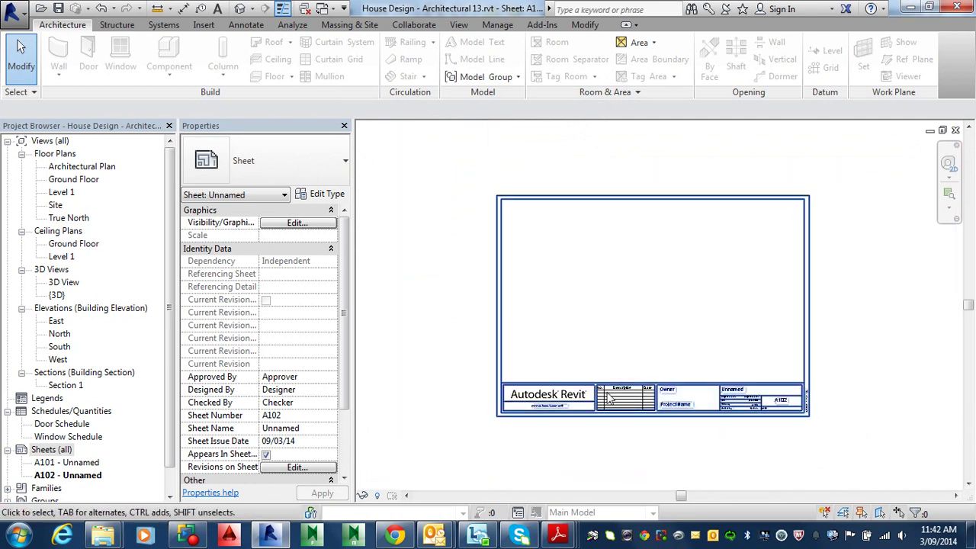
left_click(565, 391)
double_click(564, 390)
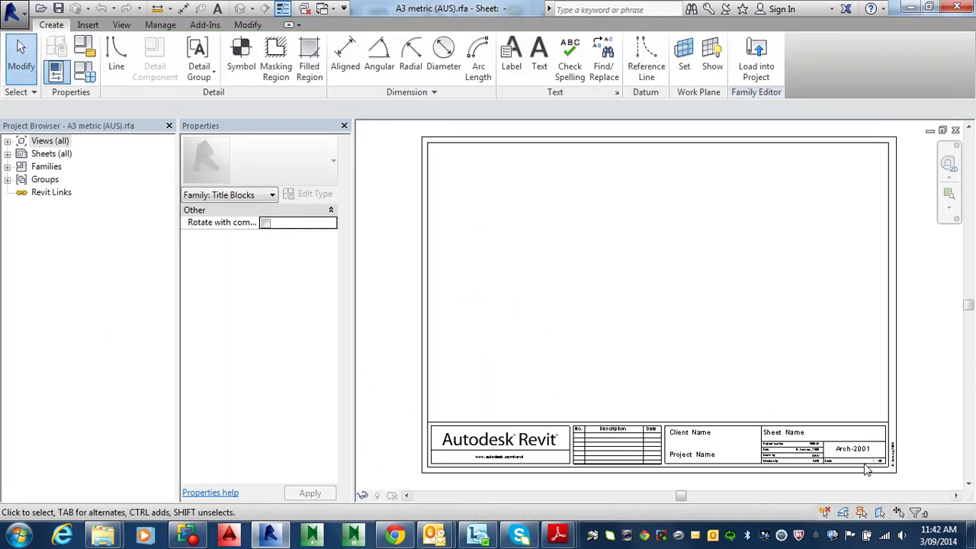
scroll(786, 464, "up", 2)
scroll(785, 464, "up", 1)
scroll(781, 457, "down", 3)
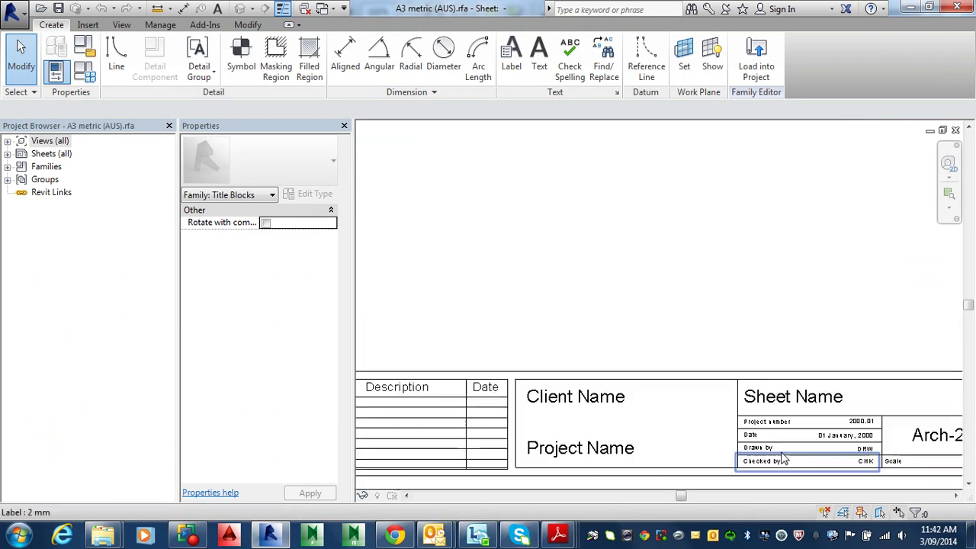
scroll(774, 446, "down", 2)
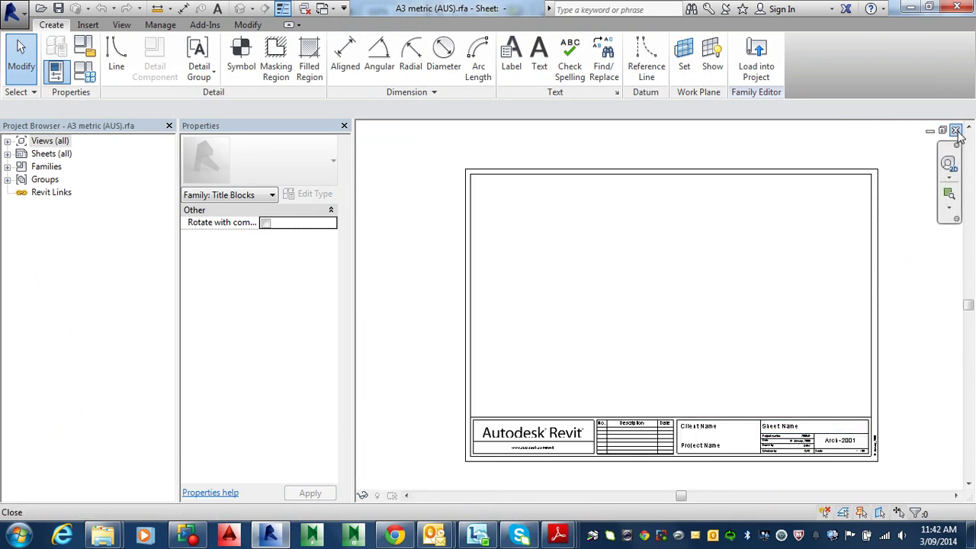
- Check the Autodesk Revit logo image in the title block family, then close the family without saving
scroll(518, 458, "up", 3)
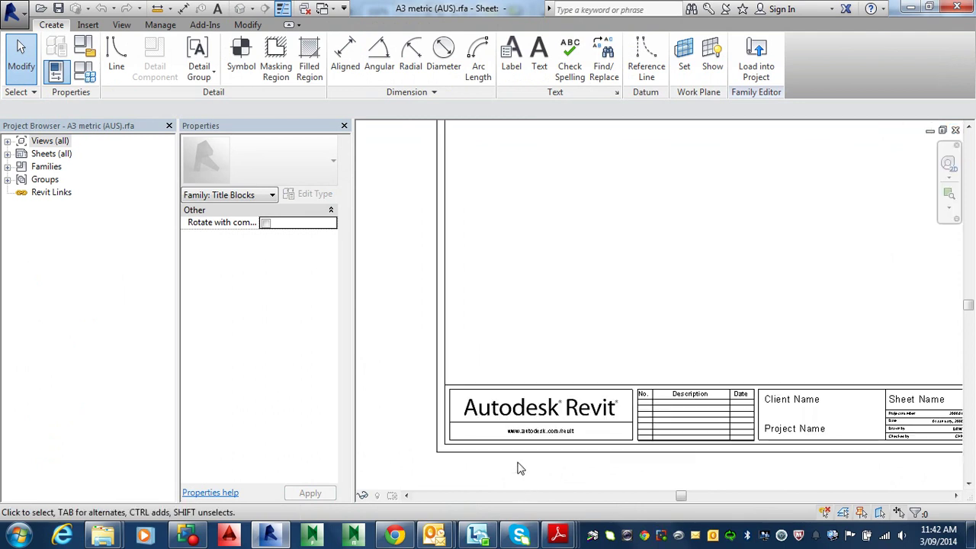
left_click(538, 404)
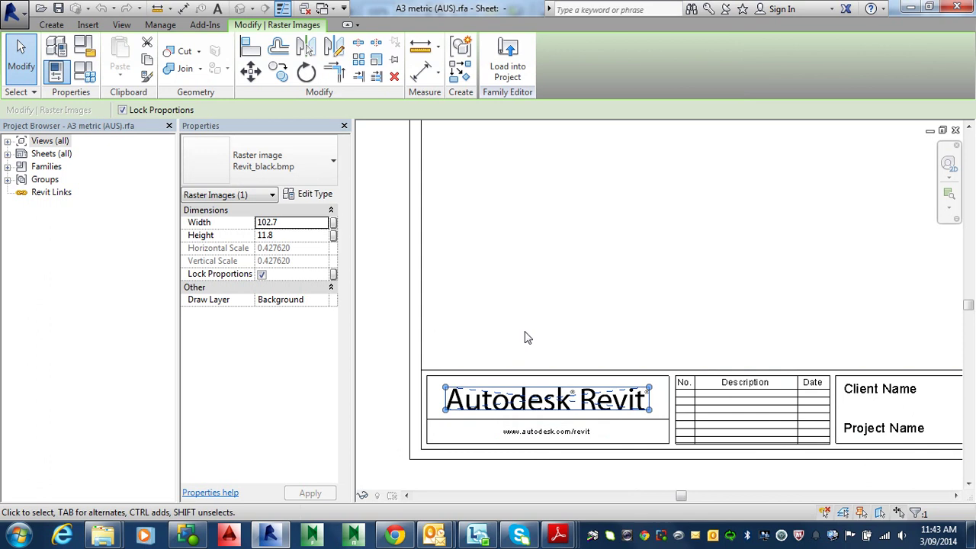
left_click(535, 303)
left_click(957, 131)
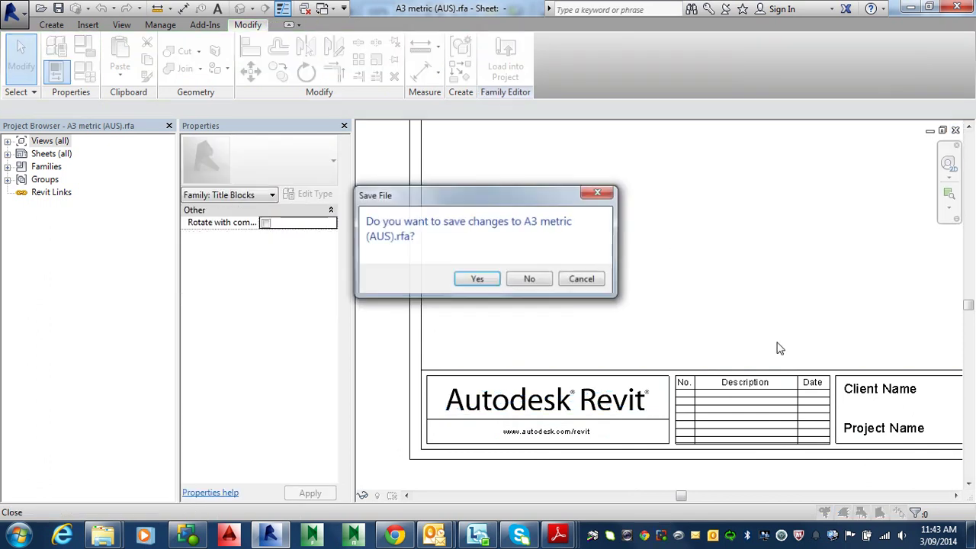
left_click(528, 280)
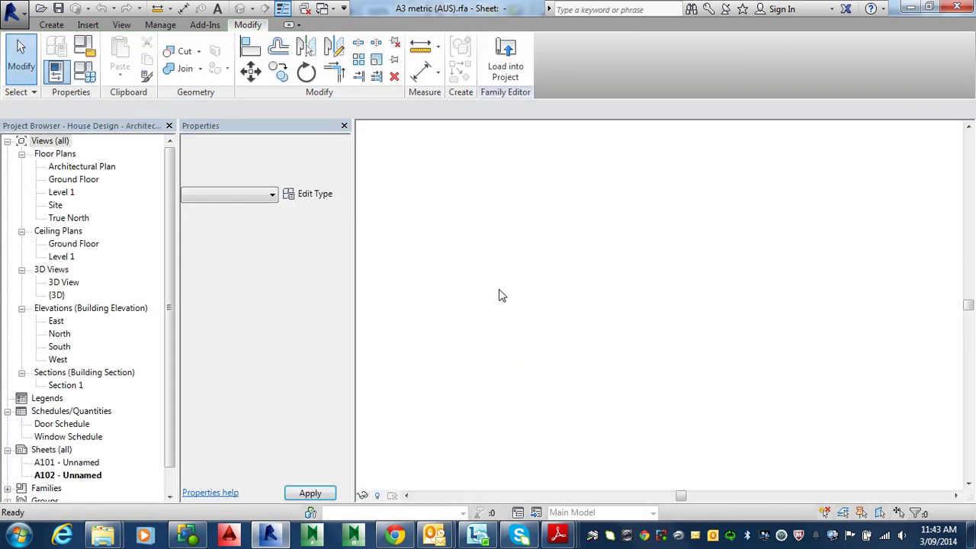
- Place the Architectural Plan view on sheet A102 just above the title block and check its viewport scale
scroll(577, 412, "up", 5)
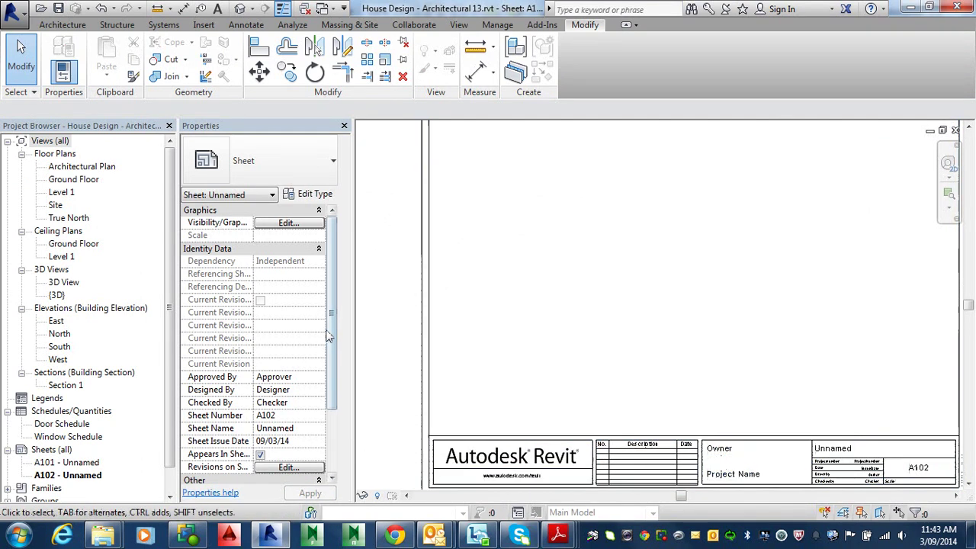
left_click(65, 167)
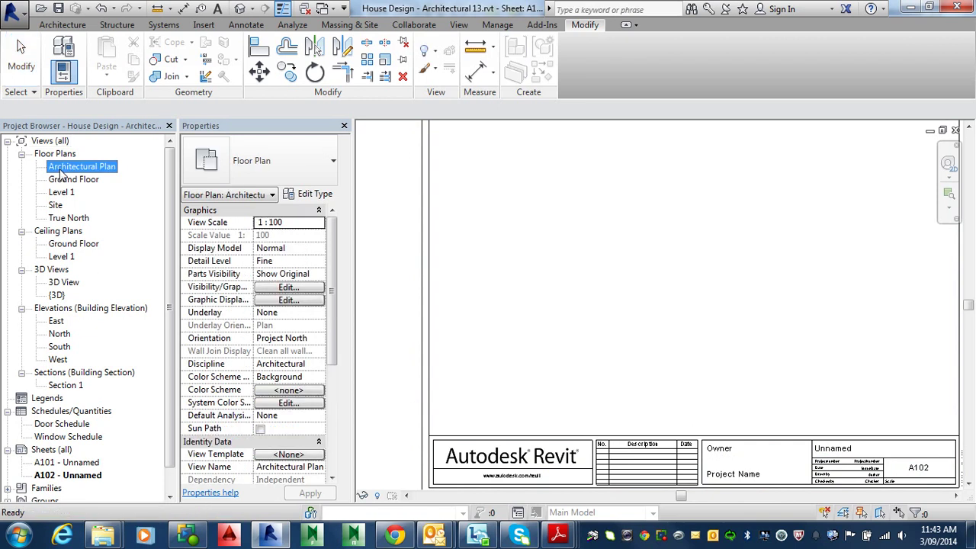
left_click_drag(567, 281, 605, 279)
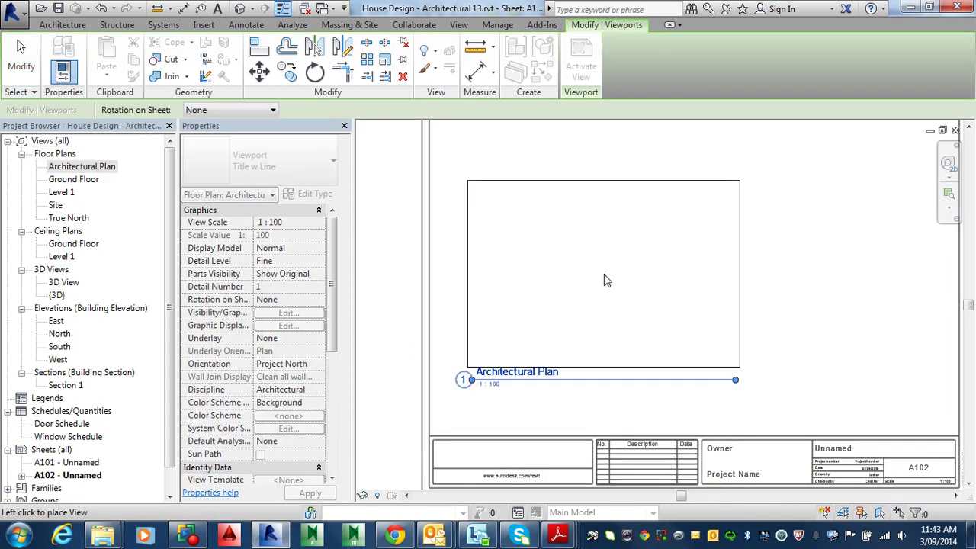
left_click(617, 312)
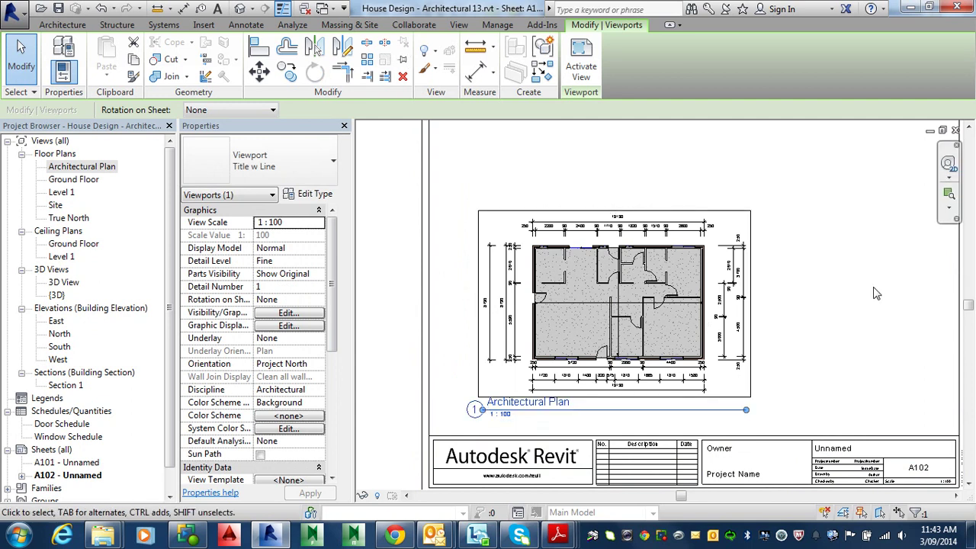
left_click(824, 348)
scroll(806, 285, "down", 4)
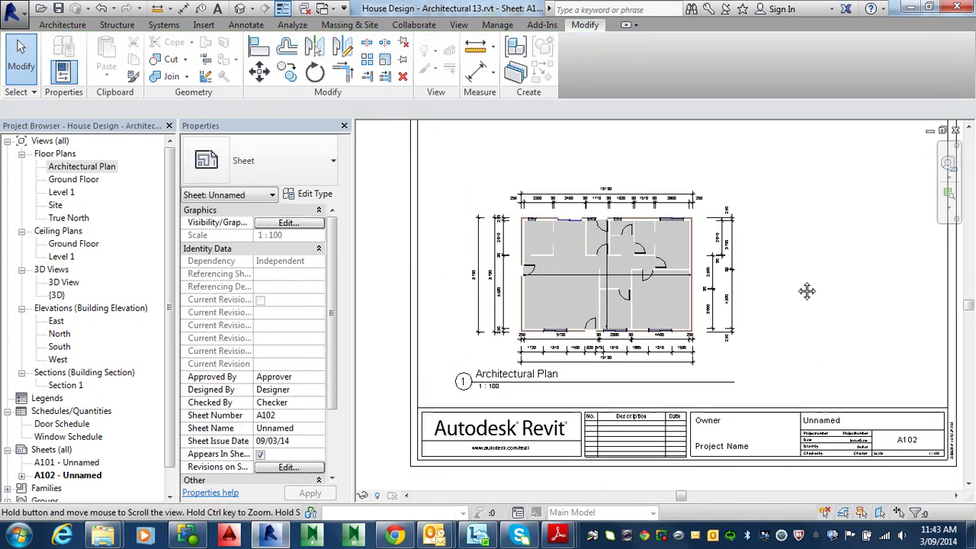
left_click(652, 263)
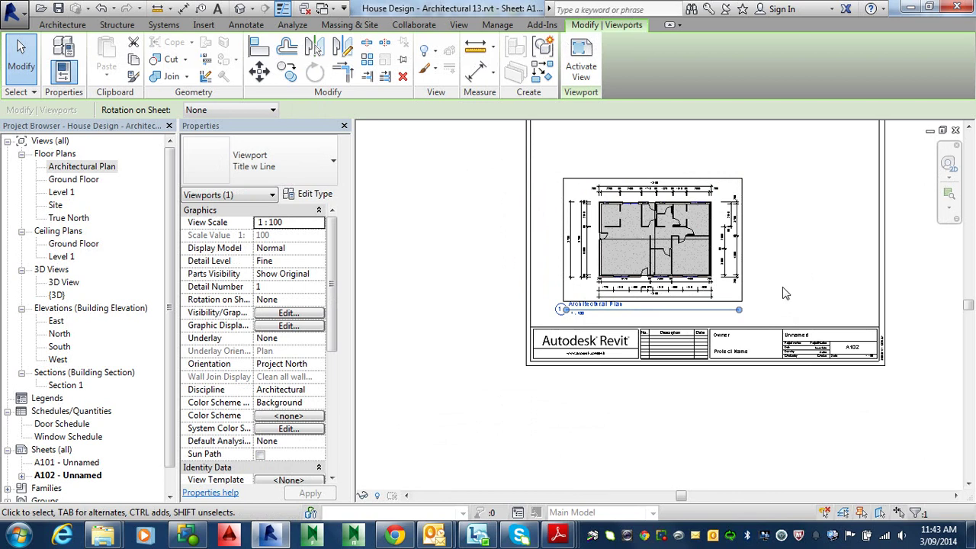
key("Escape")
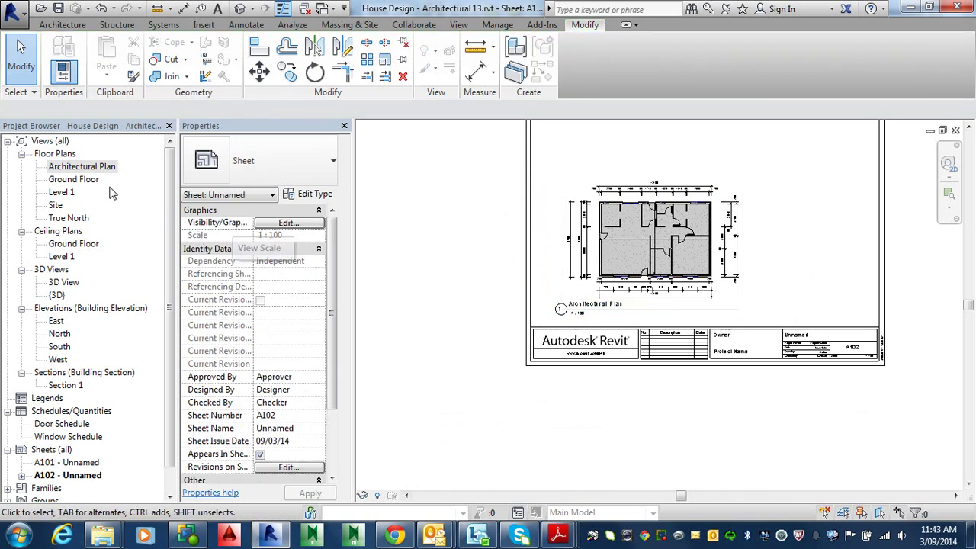
- Place the 3D View on sheet A102, in the empty area above and beside the Architectural Plan
left_click(70, 180)
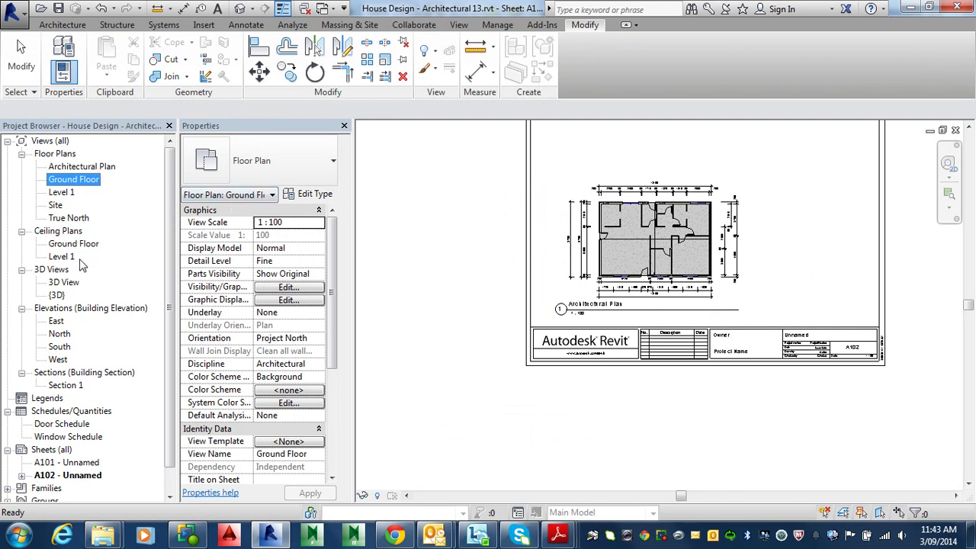
left_click(64, 283)
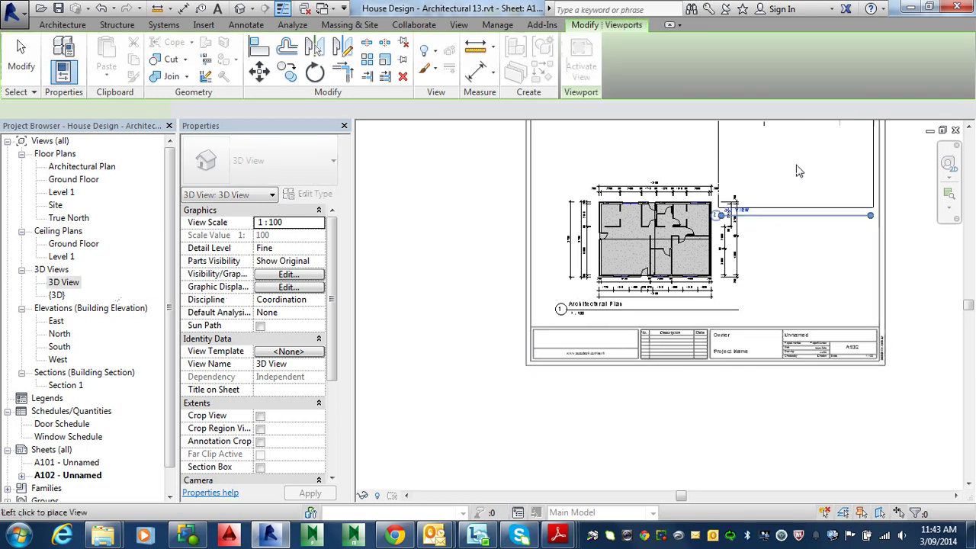
left_click(797, 164)
scroll(801, 199, "down", 1)
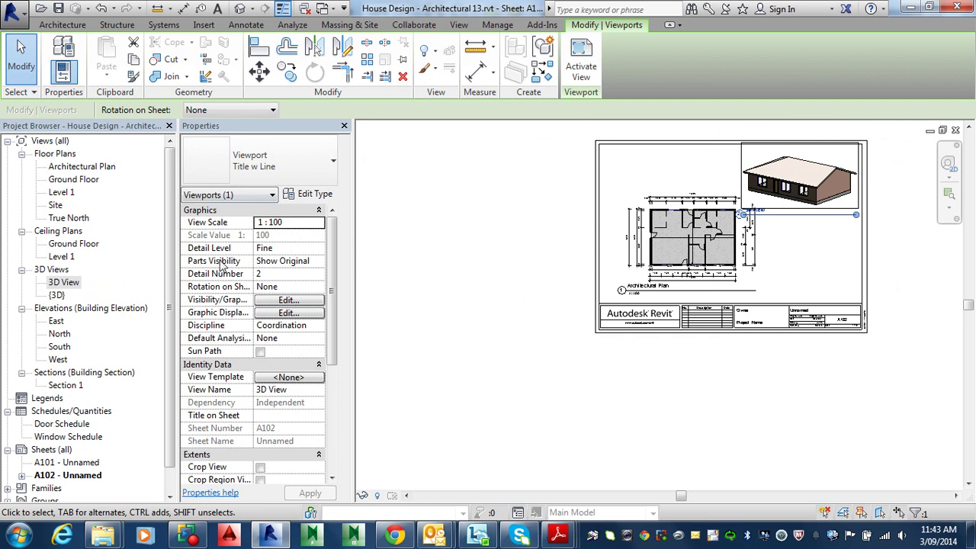
left_click(839, 393)
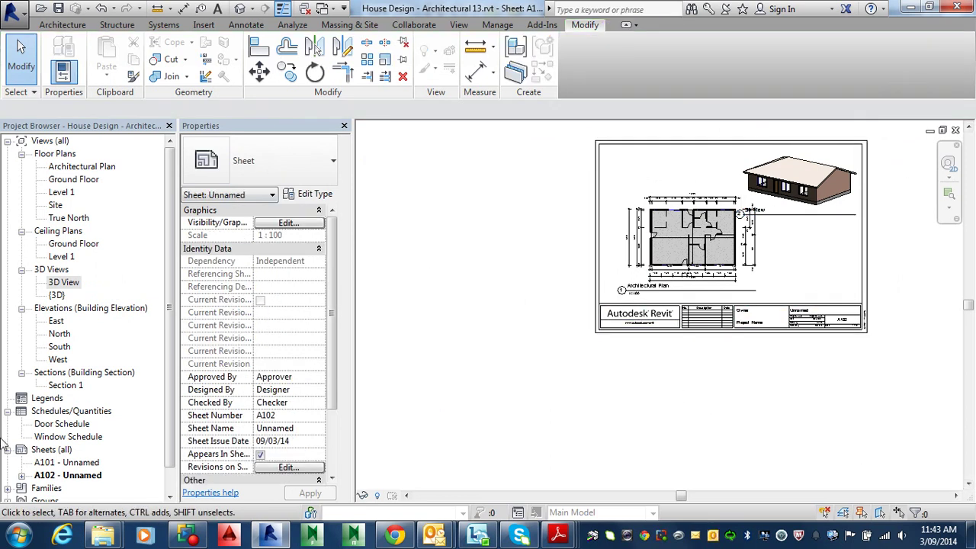
- Place the Level 1 floor plan just below the sheet border, and delete its viewport again
left_click(66, 194)
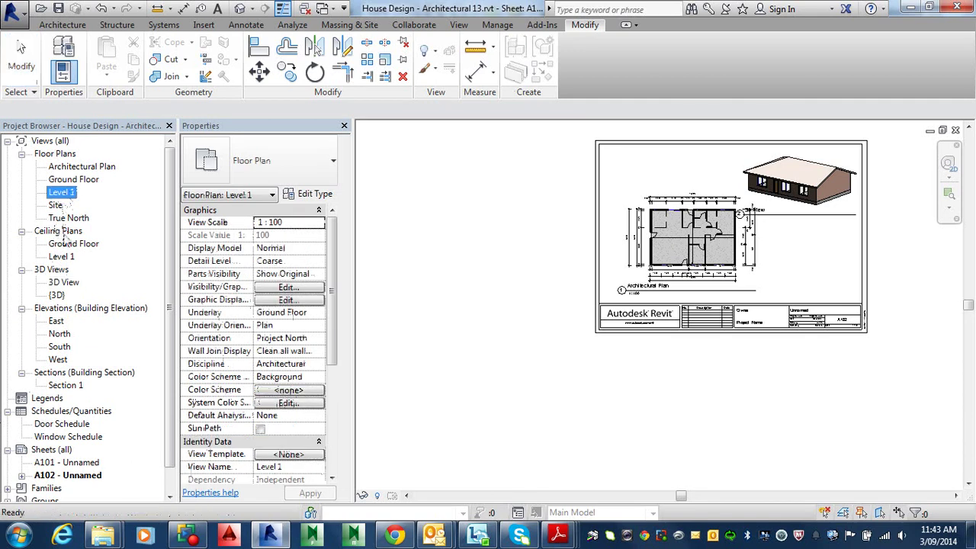
left_click_drag(64, 197, 500, 355)
left_click(552, 395)
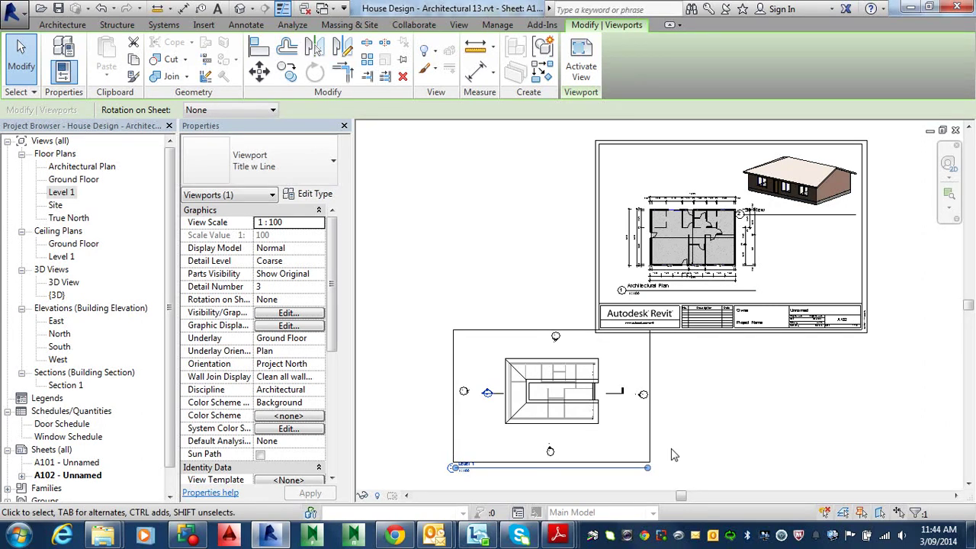
key("Delete")
- Open the Architectural Plan view from its sheet viewport and check its View Range settings
left_click(666, 292)
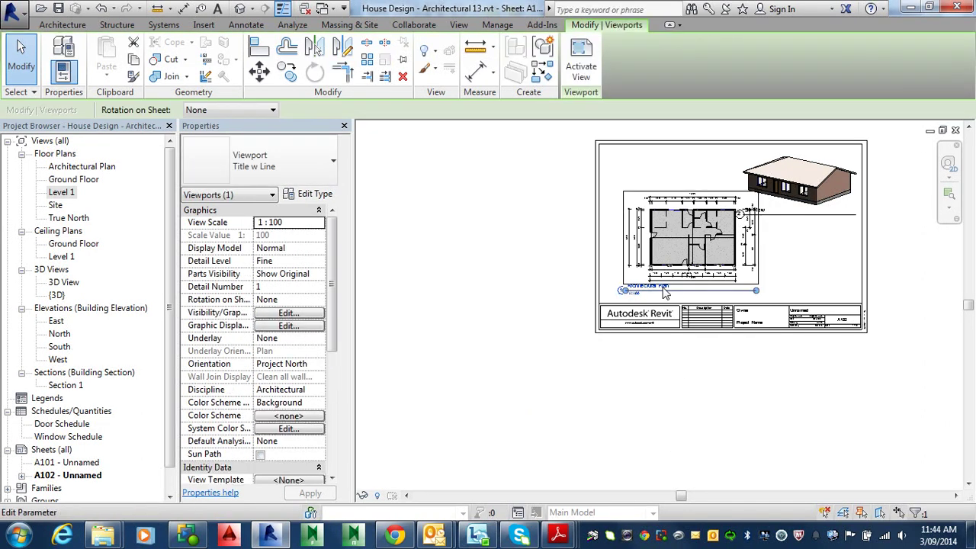
scroll(621, 229, "up", 2)
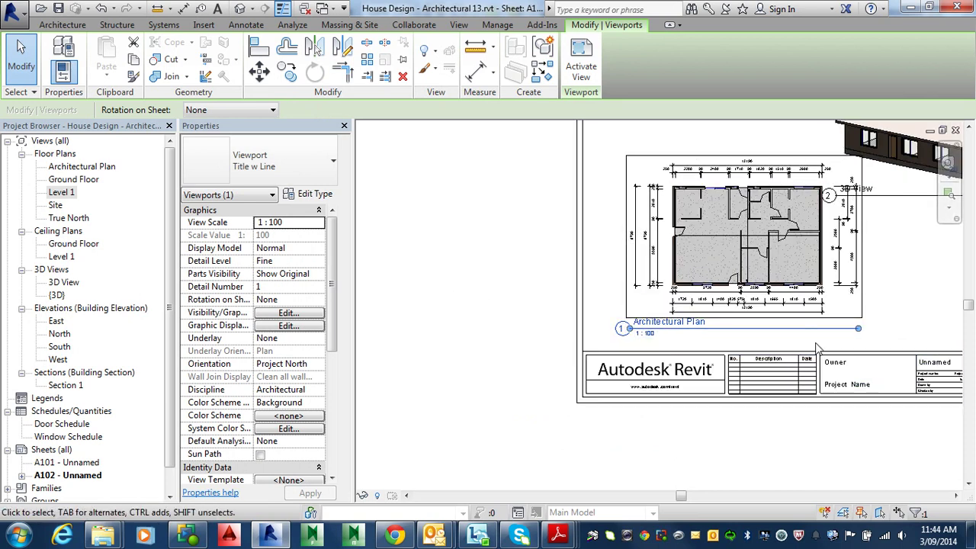
double_click(76, 167)
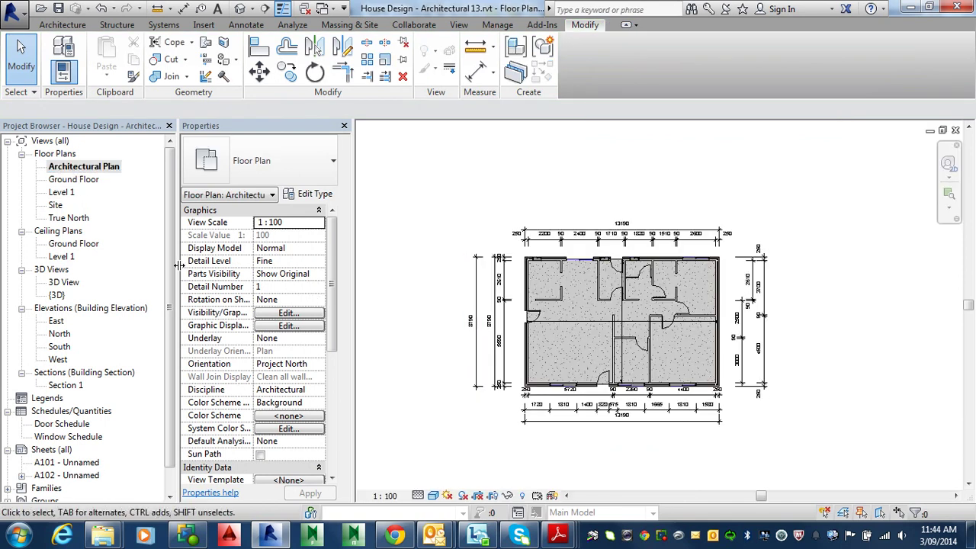
scroll(332, 312, "down", 1)
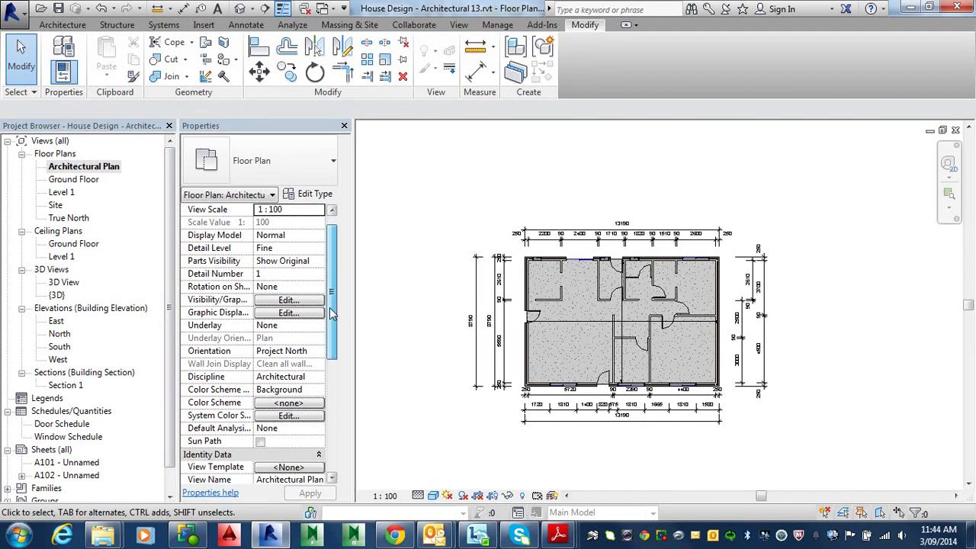
left_click_drag(332, 313, 329, 408)
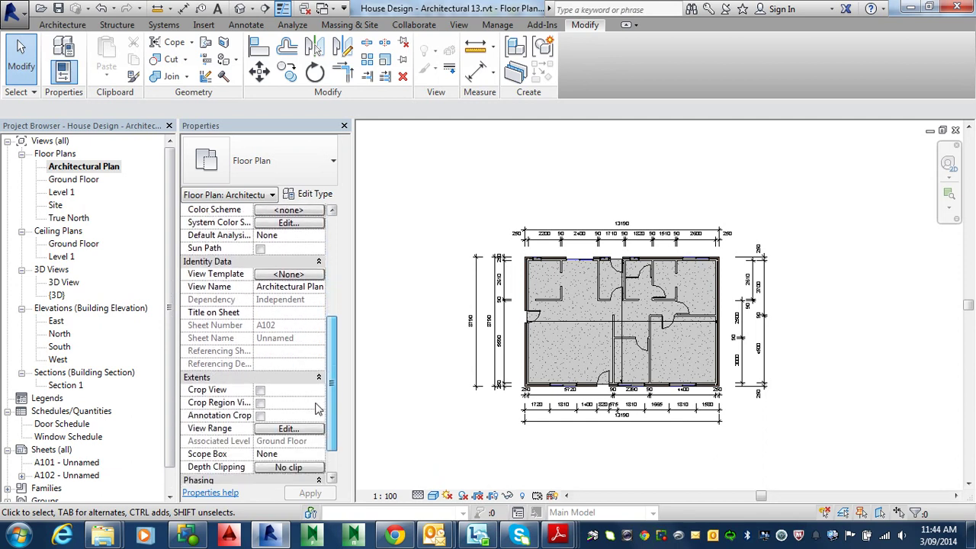
left_click(282, 430)
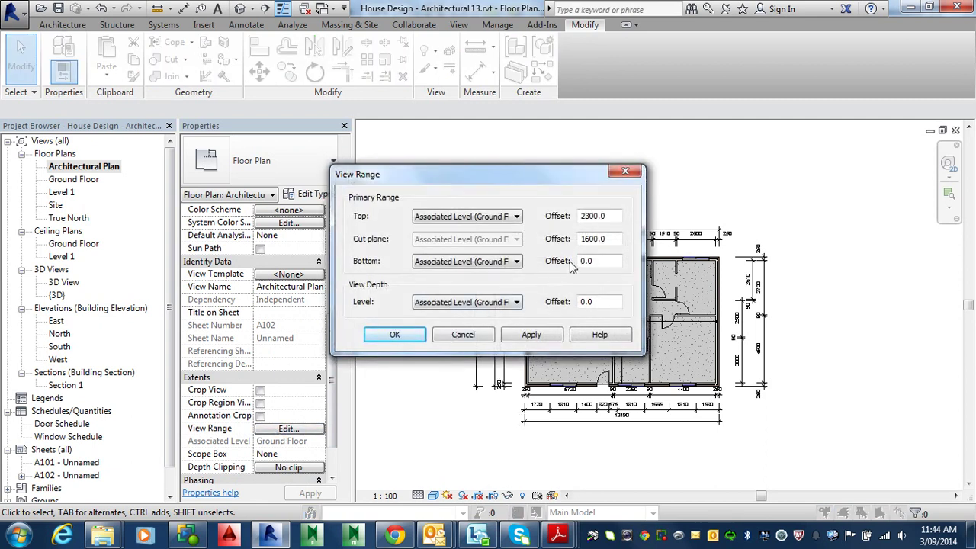
left_click(395, 335)
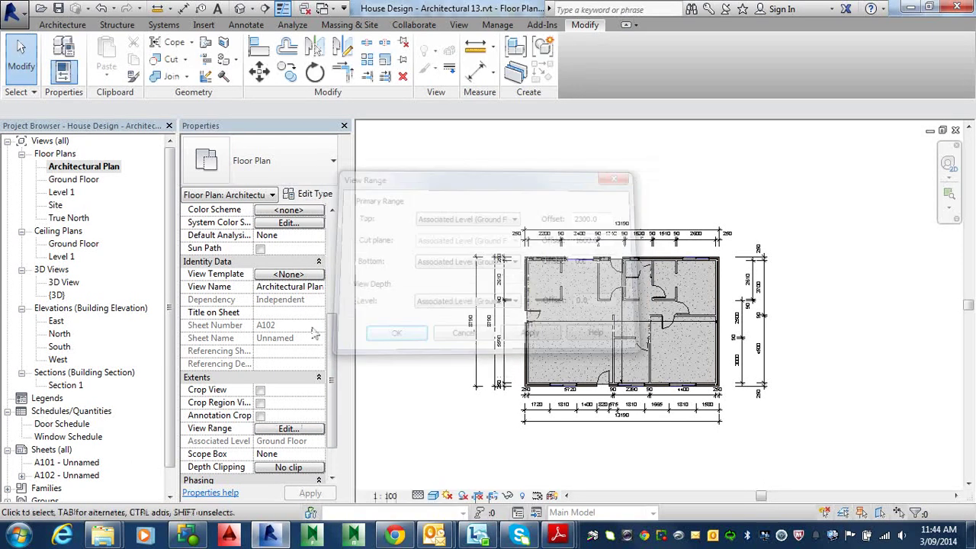
- Enable Annotation Crop, Crop View and Crop Region Visible for the Architectural Plan
left_click(261, 416)
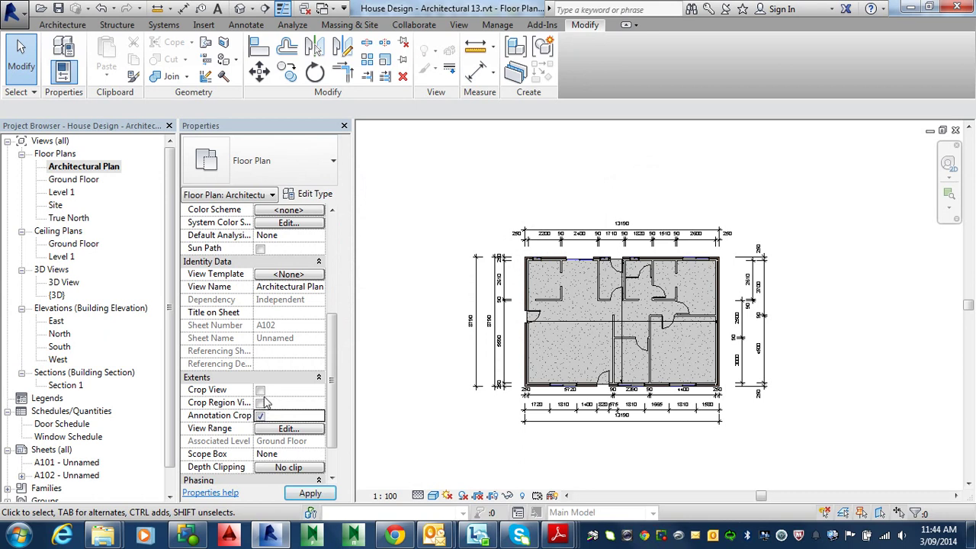
left_click(260, 389)
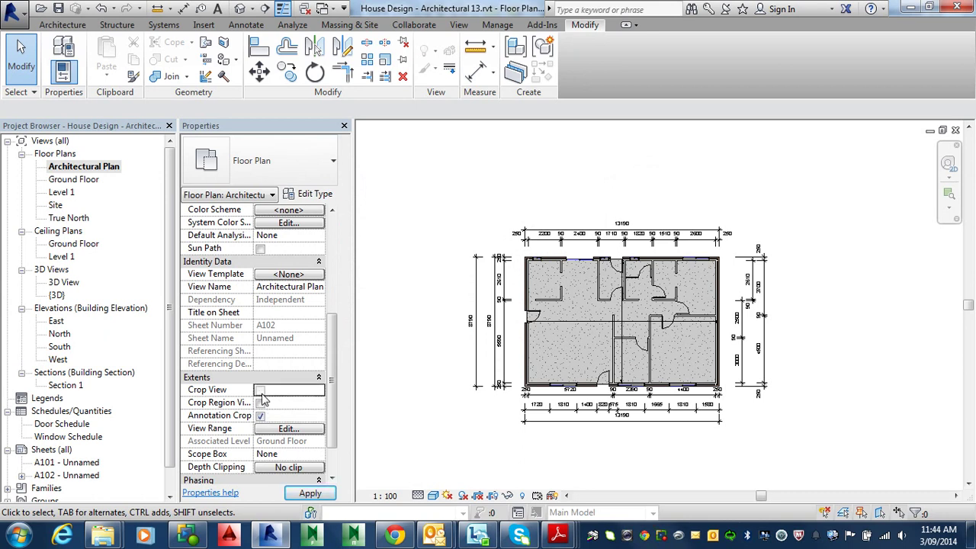
left_click(260, 403)
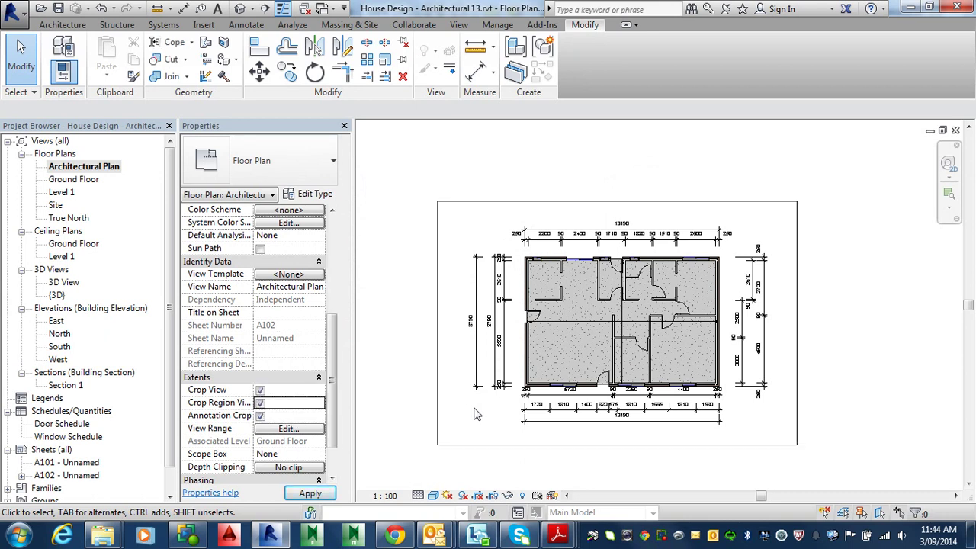
- Move the crop region's left edge inside the plan and adjust the annotation crop boundary to just beyond the inner left dimension string
left_click(515, 447)
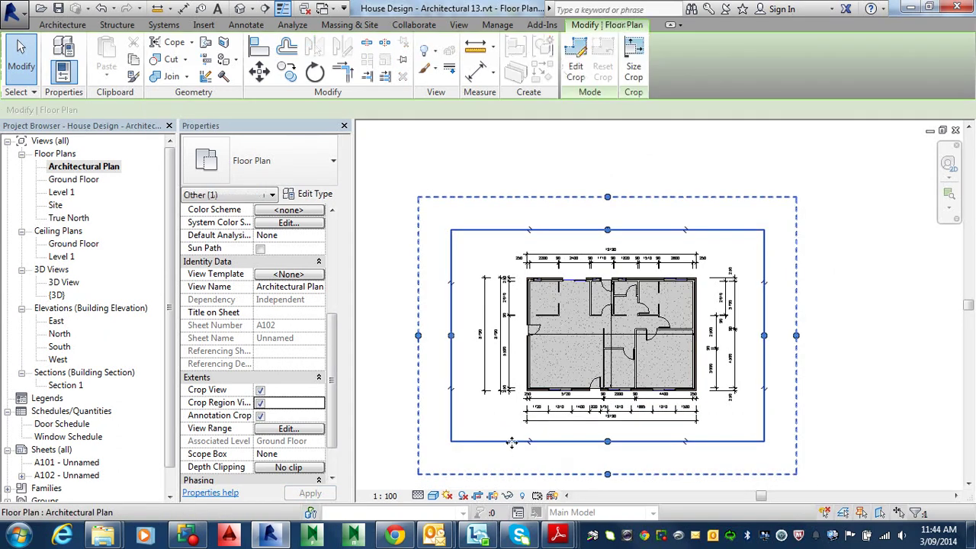
scroll(443, 339, "up", 3)
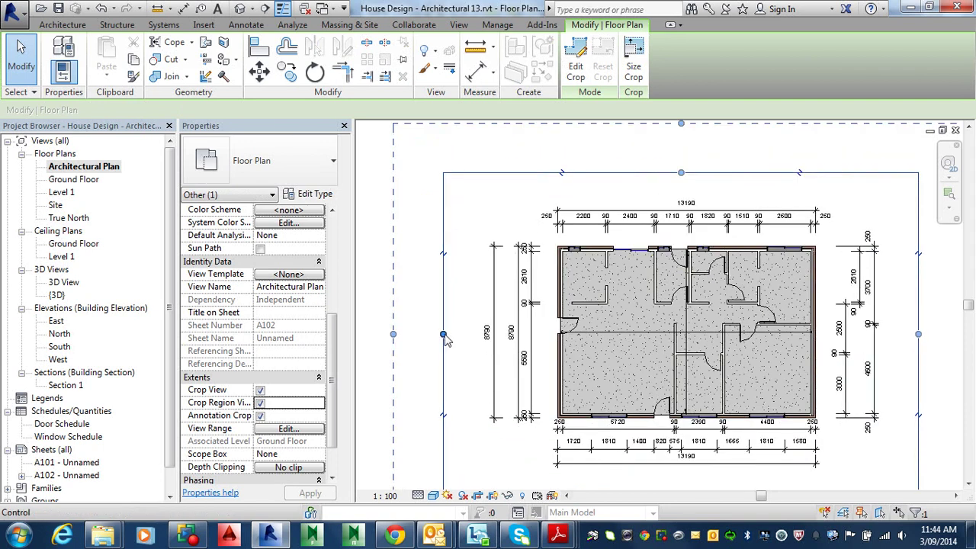
left_click_drag(446, 339, 595, 334)
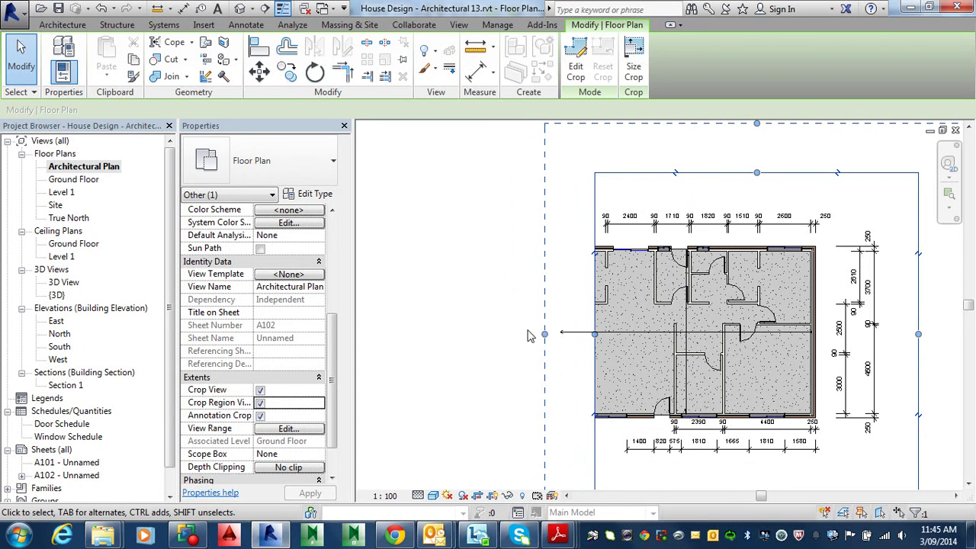
left_click_drag(545, 334, 480, 334)
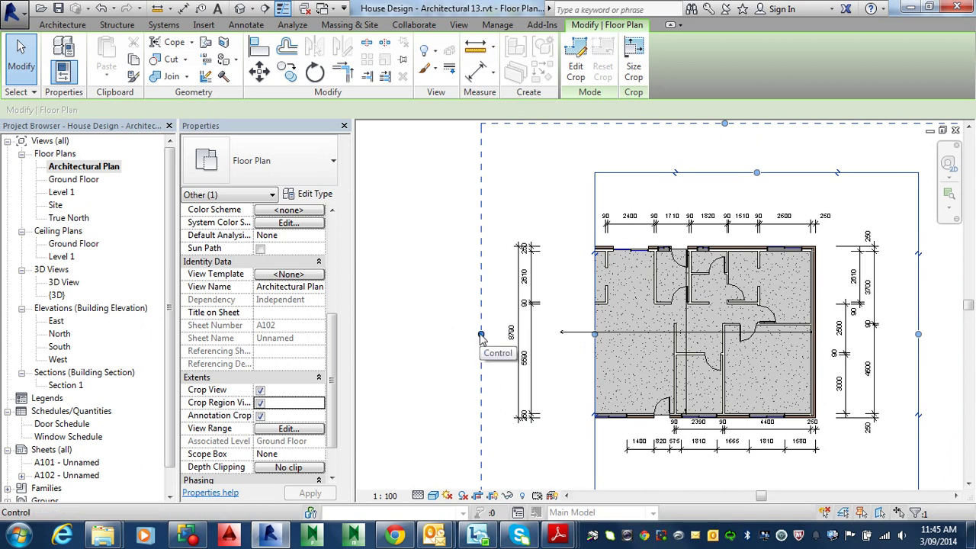
left_click_drag(481, 336, 514, 333)
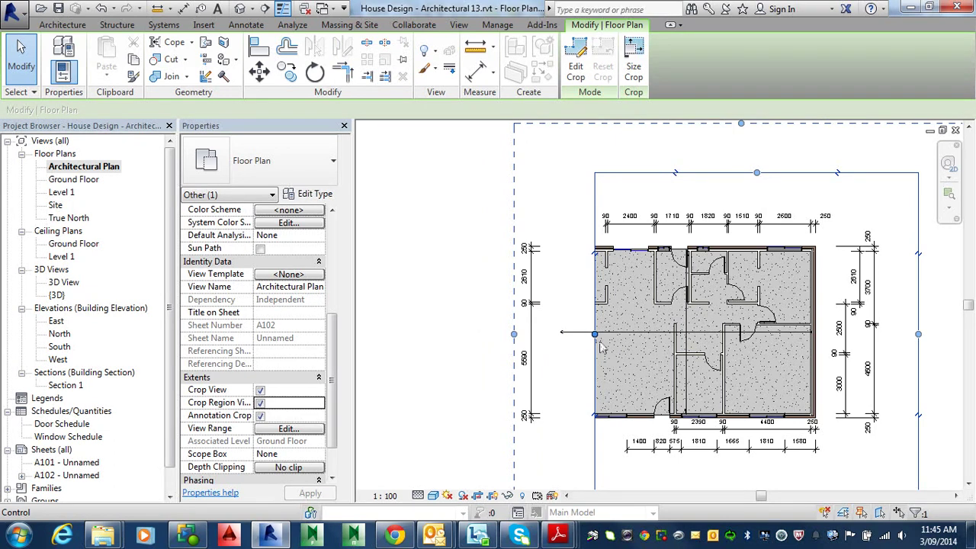
- Fit all four edges of the Architectural Plan's crop region just outside the house's external walls
left_click_drag(594, 334, 554, 336)
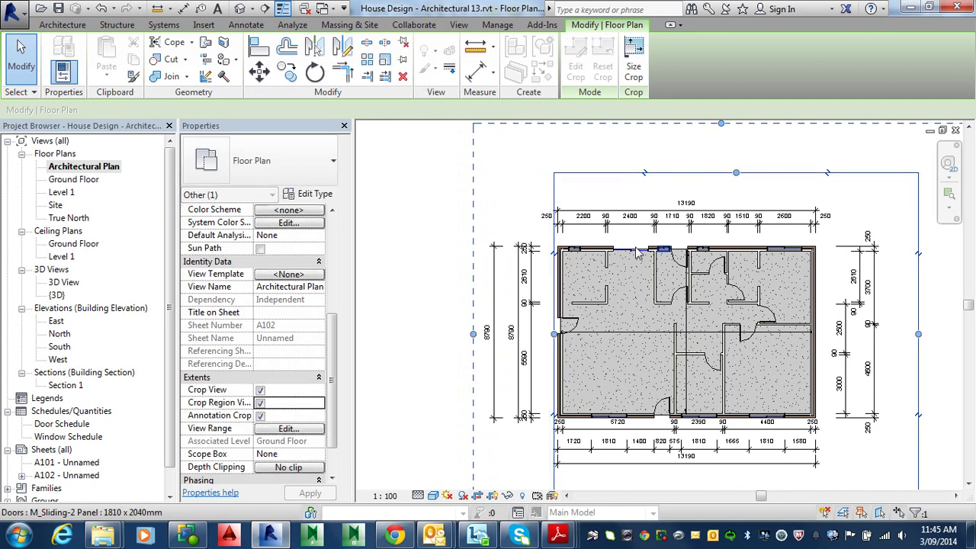
left_click_drag(735, 173, 728, 241)
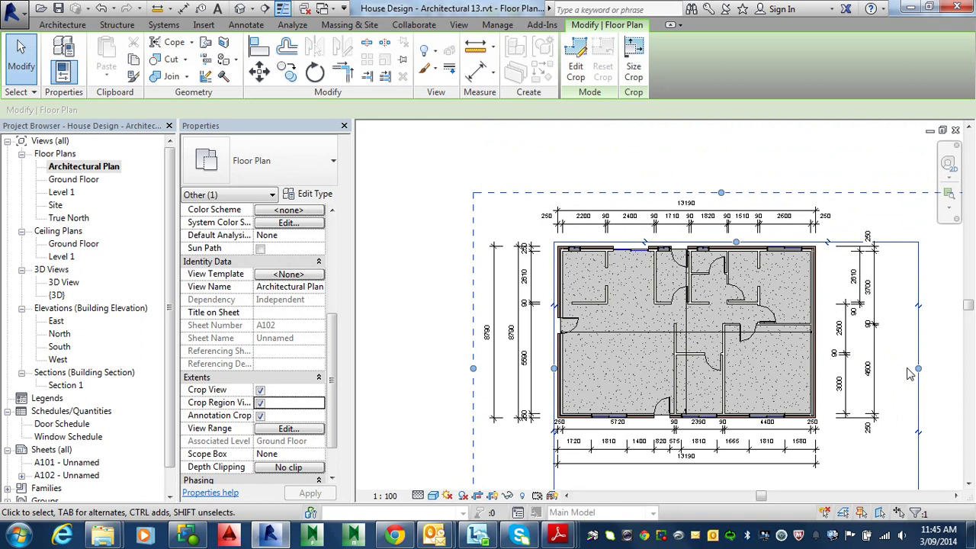
left_click_drag(919, 372, 817, 482)
scroll(740, 455, "down", 2)
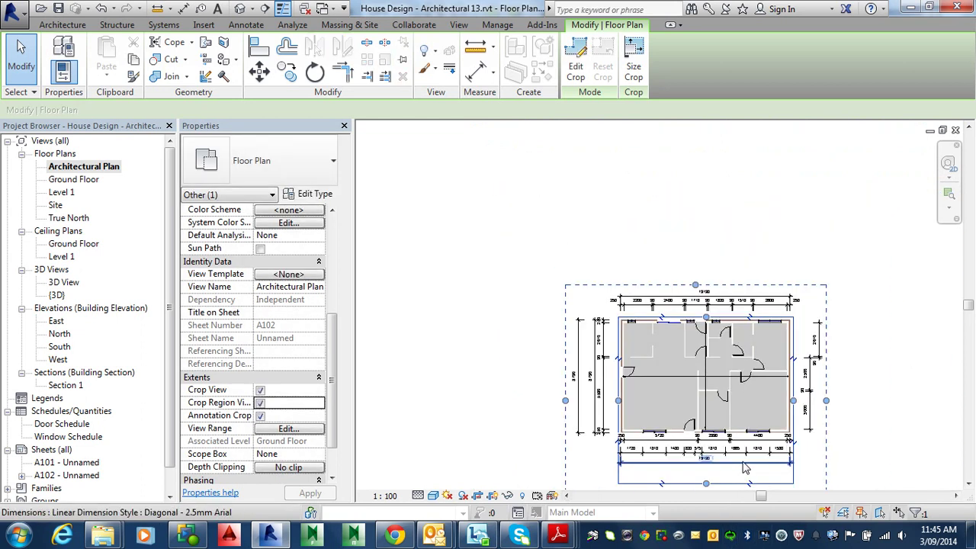
left_click_drag(707, 488, 709, 441)
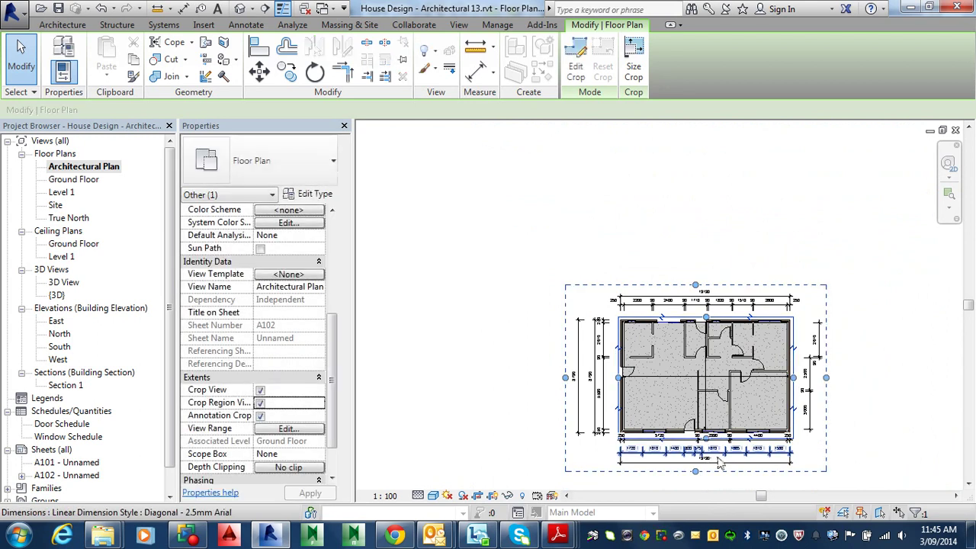
scroll(686, 450, "up", 3)
scroll(702, 447, "up", 2)
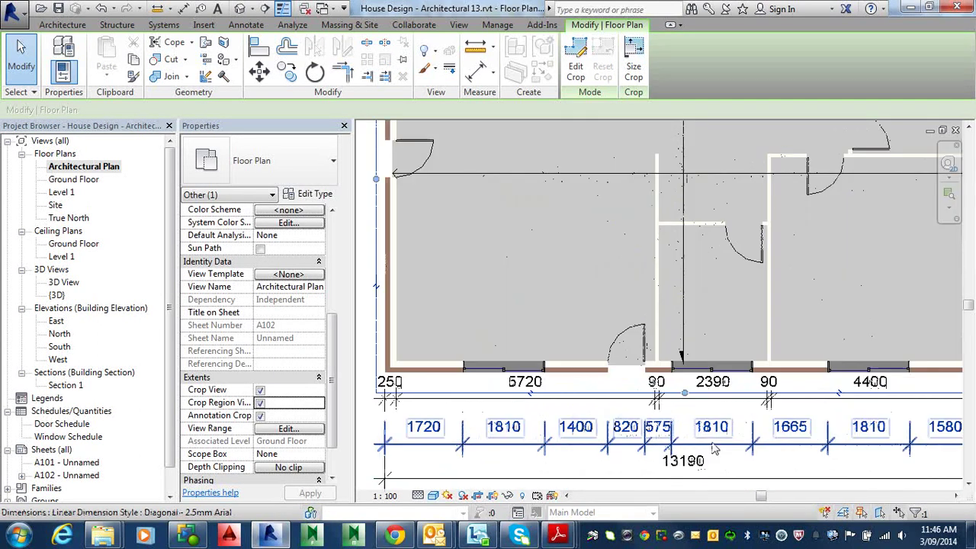
left_click_drag(684, 394, 682, 375)
scroll(669, 404, "down", 2)
scroll(667, 404, "down", 2)
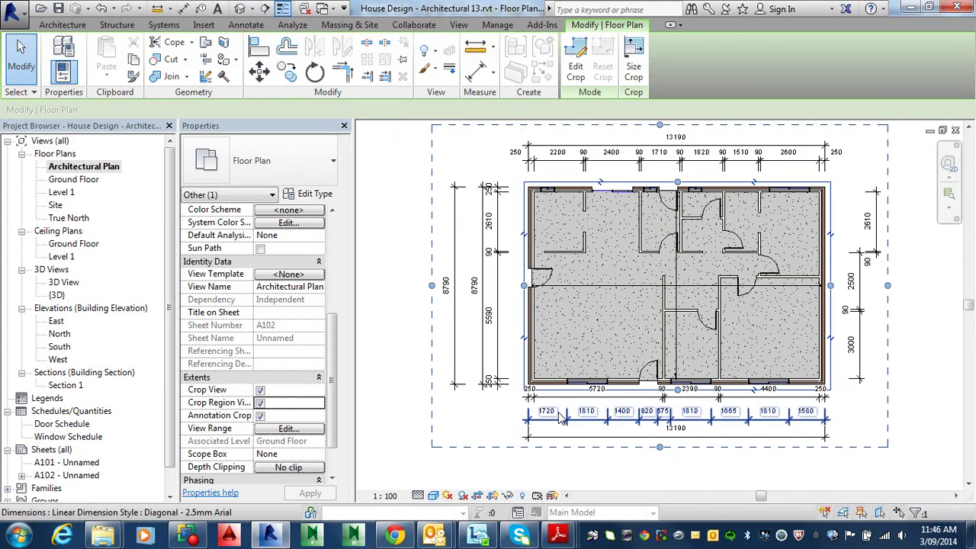
- Pull the annotation crop's left boundary slightly closer to the outermost dimension string
left_click_drag(433, 285, 439, 286)
middle_click_drag(618, 276, 586, 399)
middle_click_drag(838, 352, 839, 278)
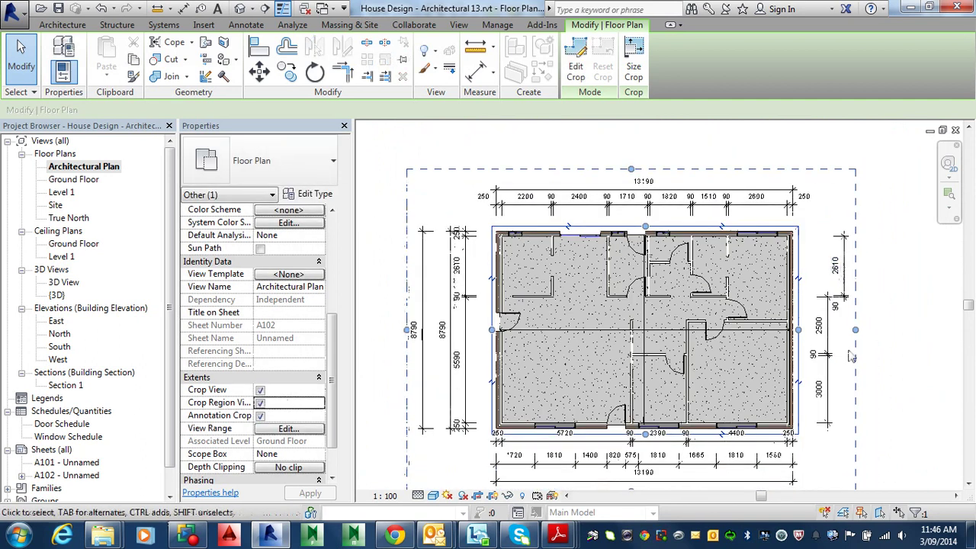
scroll(839, 278, "down", 1)
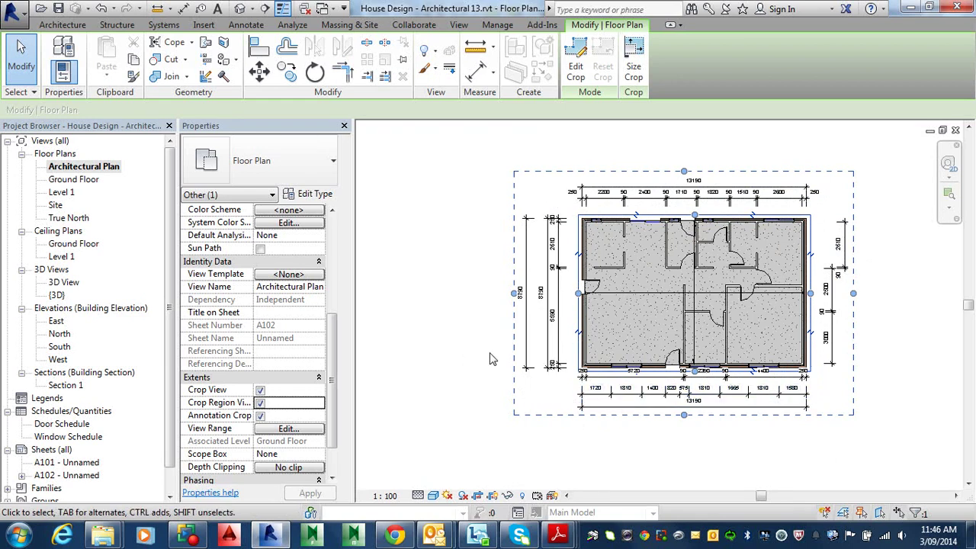
- Choose 1 : 100 as the Architectural Plan's view scale and deselect the crop region
left_click(389, 497)
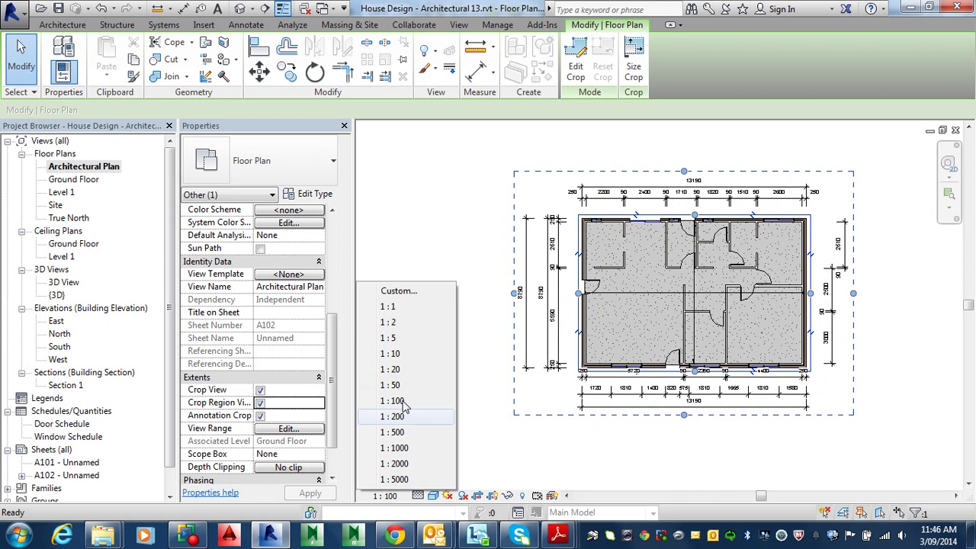
left_click(451, 401)
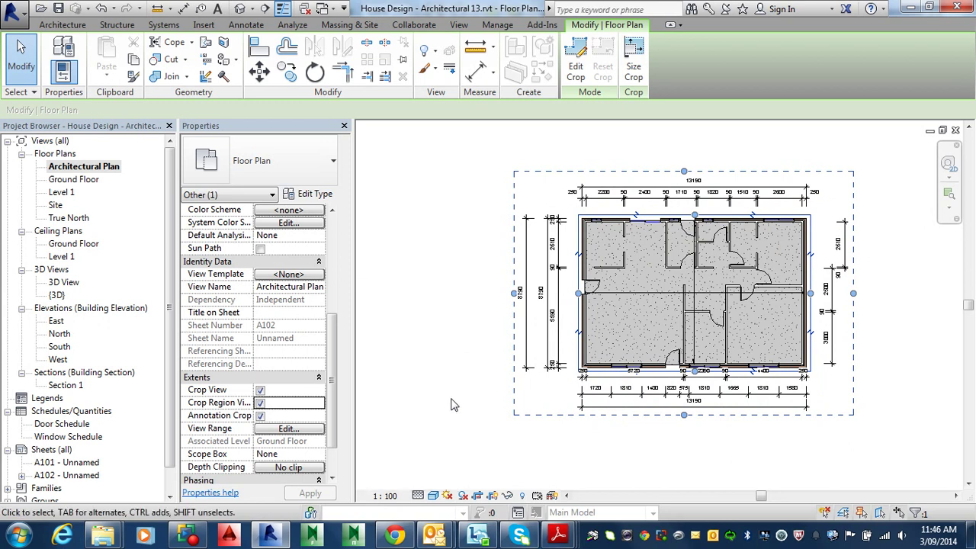
left_click(451, 373)
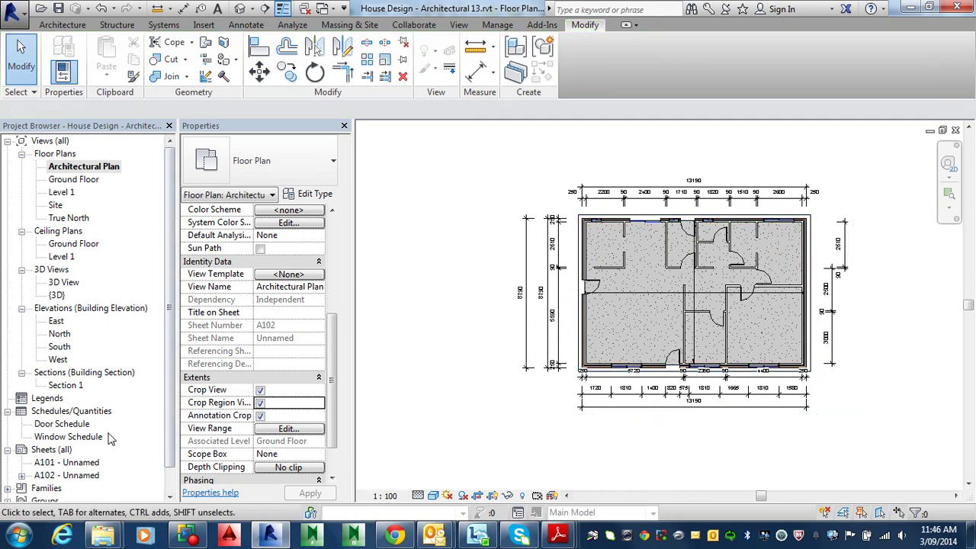
- Return to sheet A102 and show the whole sheet with both placed views
double_click(82, 475)
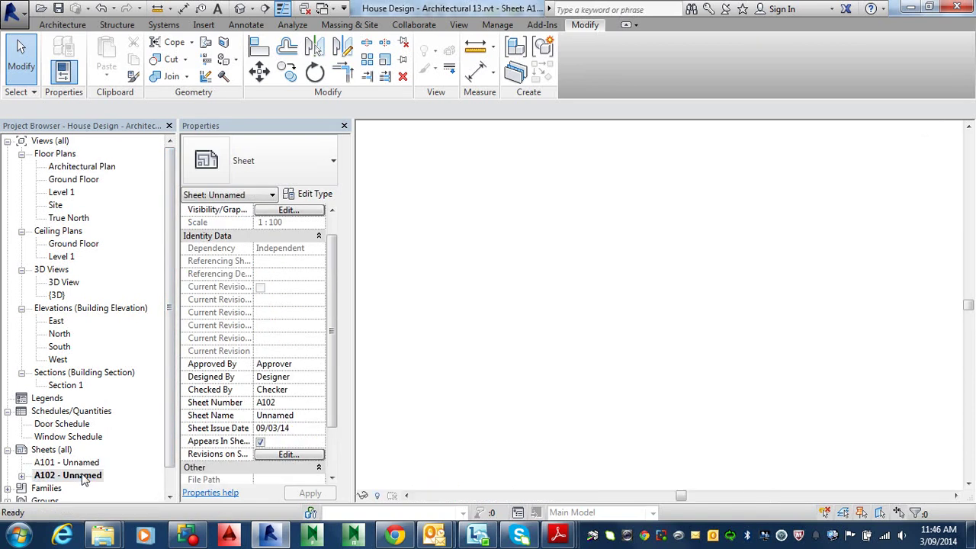
right_click(77, 476)
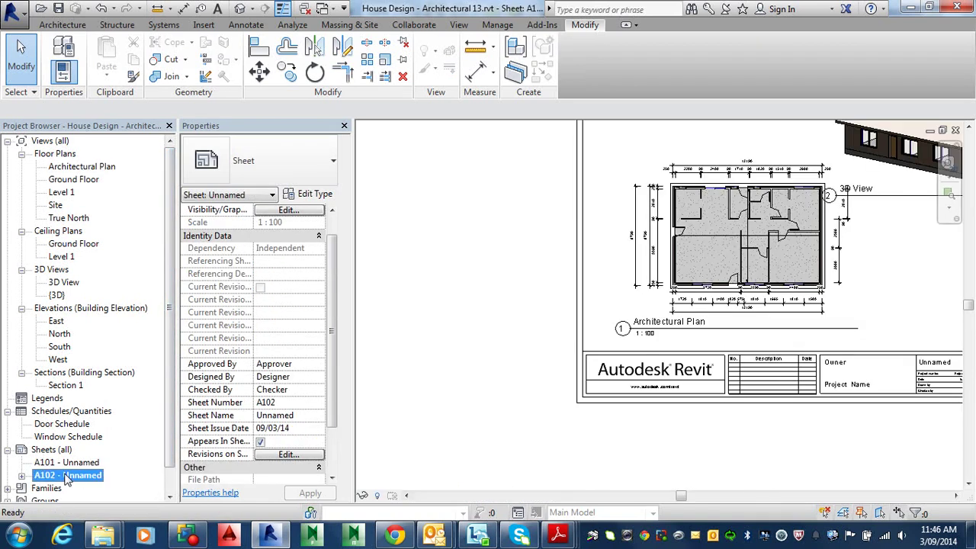
mouse_move(128, 292)
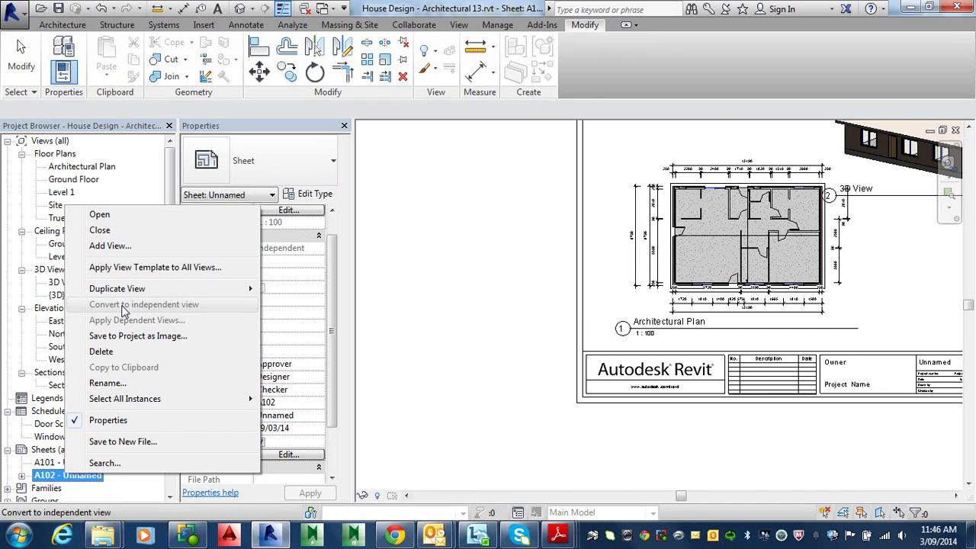
left_click(507, 349)
middle_click_drag(510, 341, 378, 415)
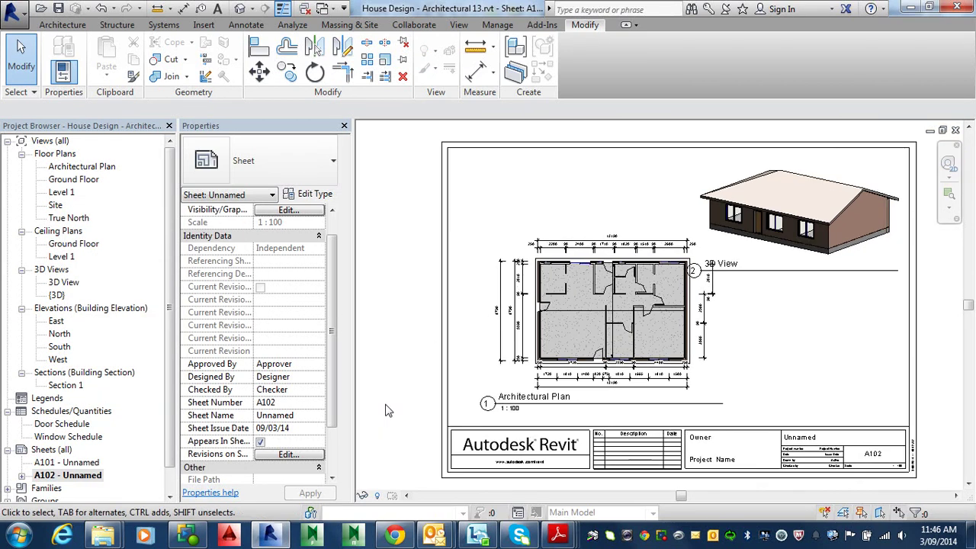
scroll(601, 369, "down", 1)
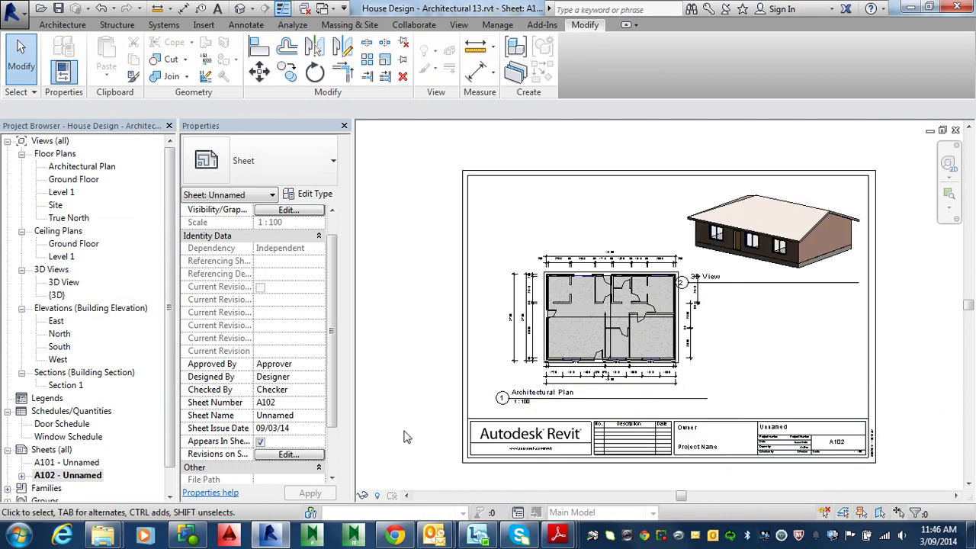
- Examine the crop region border around the Architectural Plan on sheet A102, close up at the plan's upper-left corner
left_click(661, 327)
scroll(661, 326, "up", 5)
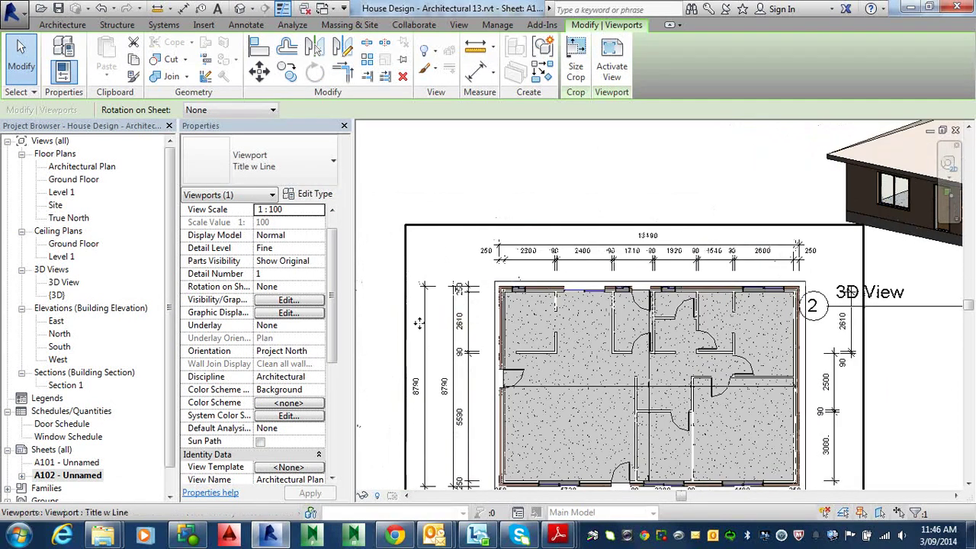
scroll(507, 313, "up", 4)
key("Escape")
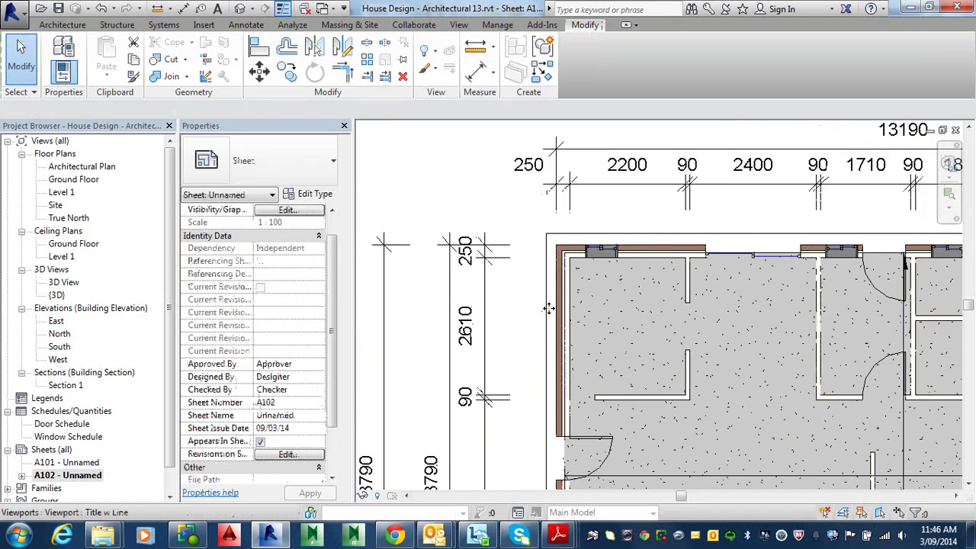
scroll(544, 305, "down", 3)
scroll(536, 305, "up", 3)
scroll(541, 302, "up", 4)
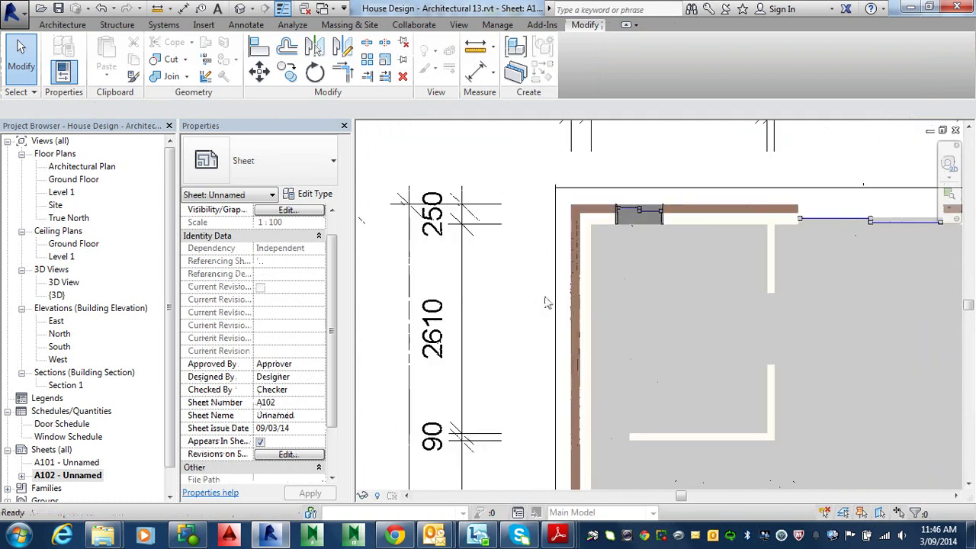
scroll(549, 299, "down", 2)
scroll(561, 254, "down", 2)
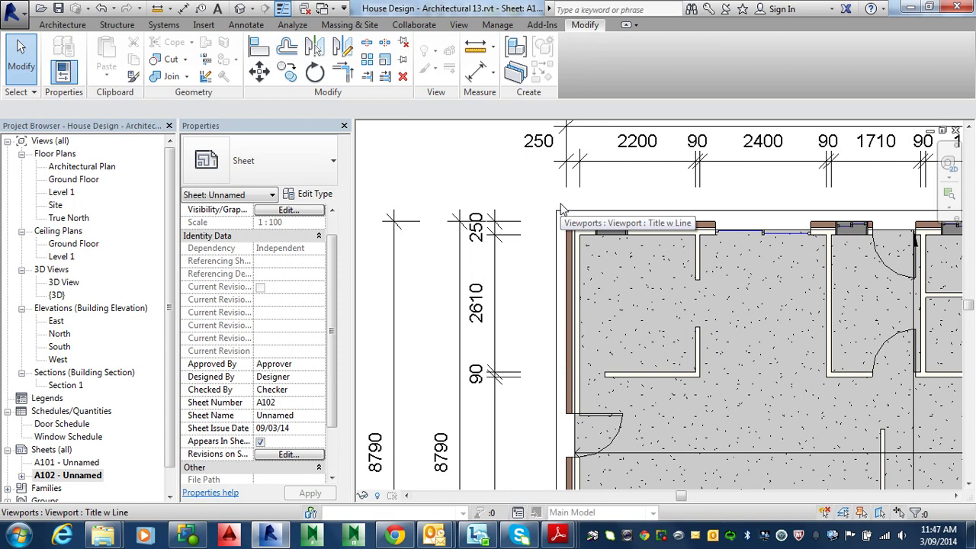
scroll(598, 336, "down", 3)
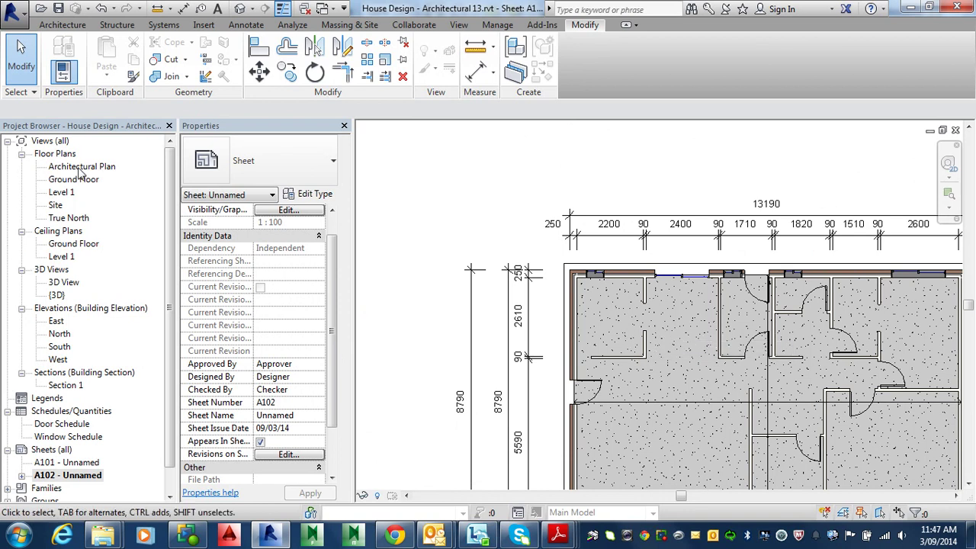
- Activate the Architectural Plan viewport, turn off its annotation crop and crop region visibility while keeping Crop View on, and deactivate the view
double_click(706, 393)
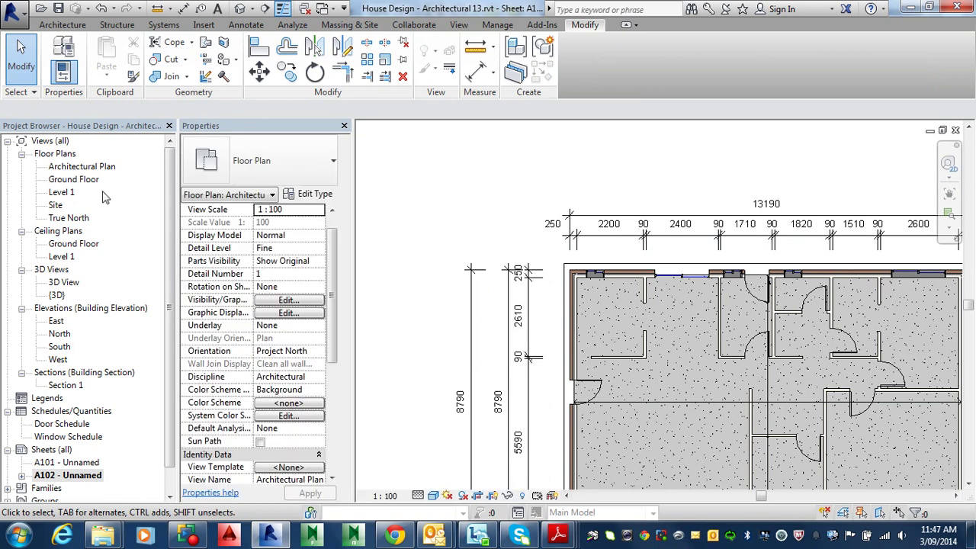
left_click(87, 167)
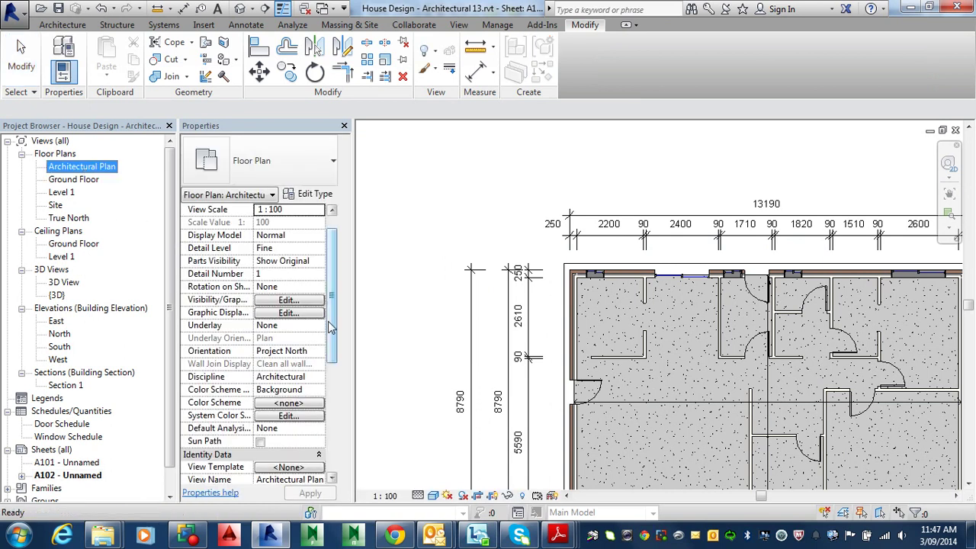
left_click_drag(333, 328, 336, 406)
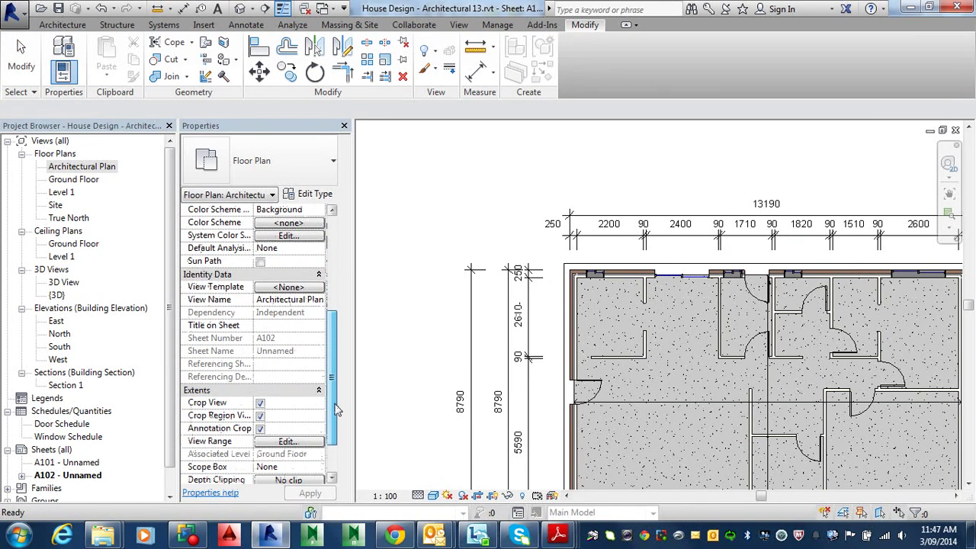
left_click(260, 429)
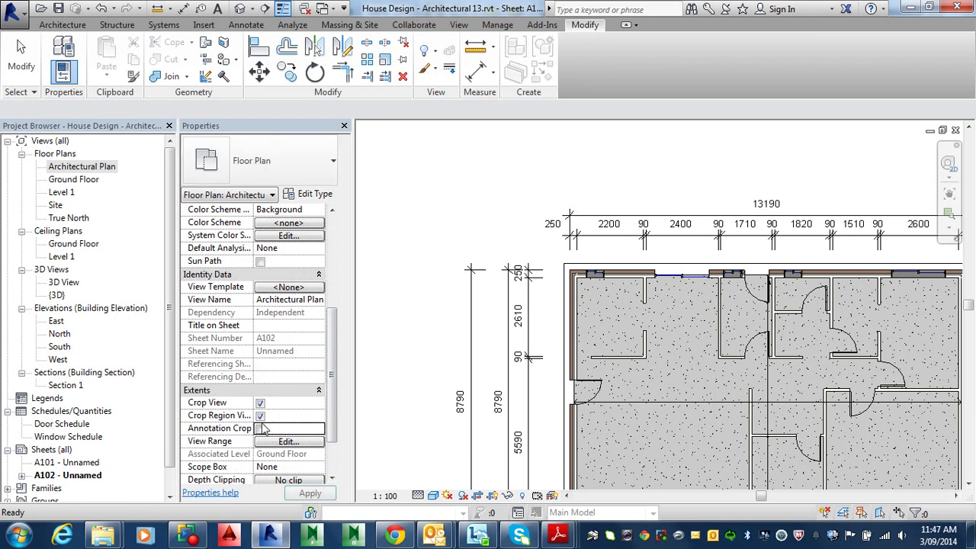
left_click(260, 416)
left_click(260, 403)
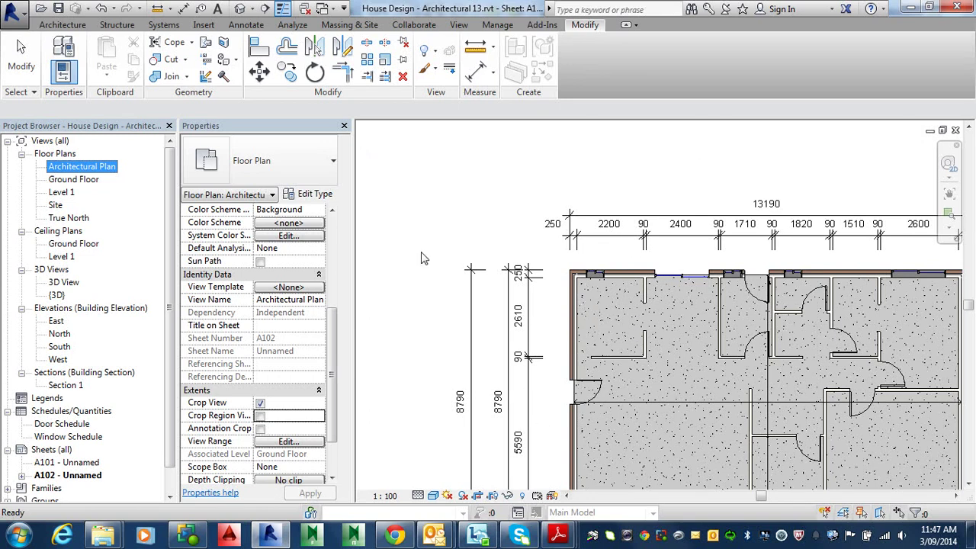
right_click(596, 312)
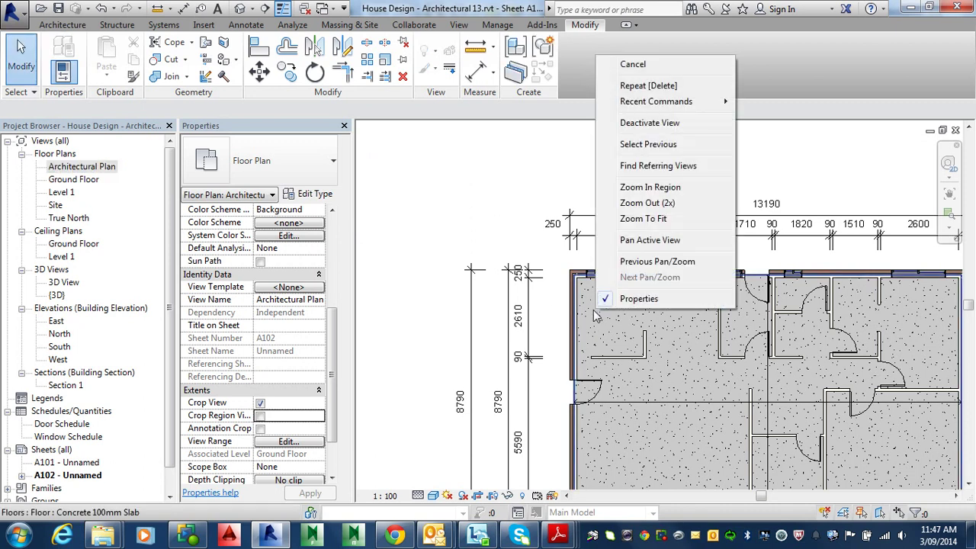
left_click(654, 127)
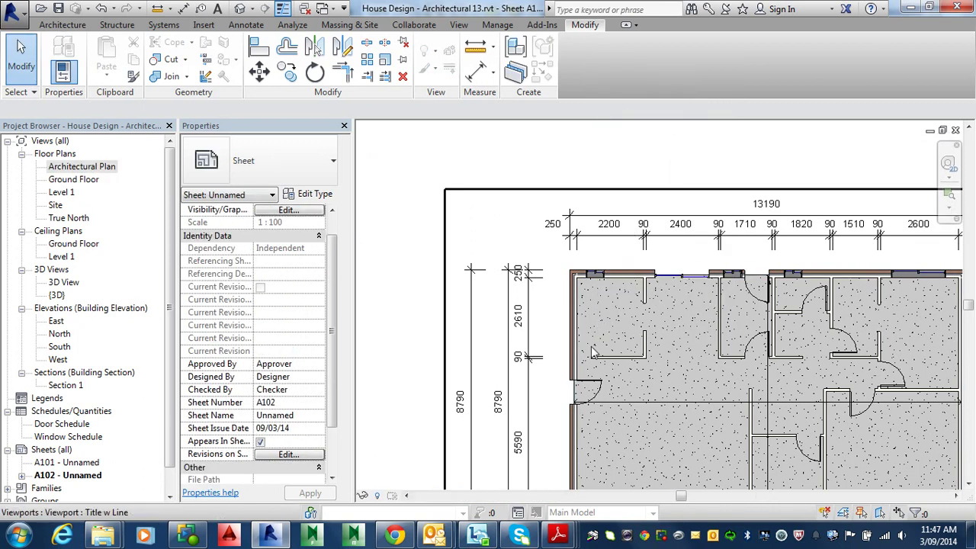
- Open the 3D View placed on the sheet and give it a custom scale of 1 : 150
scroll(523, 259, "down", 3)
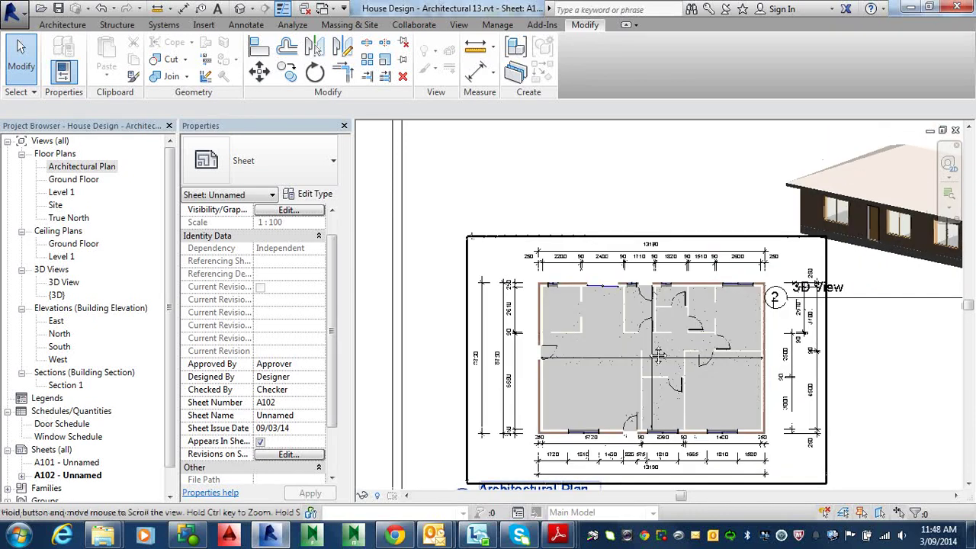
middle_click_drag(619, 378, 636, 302)
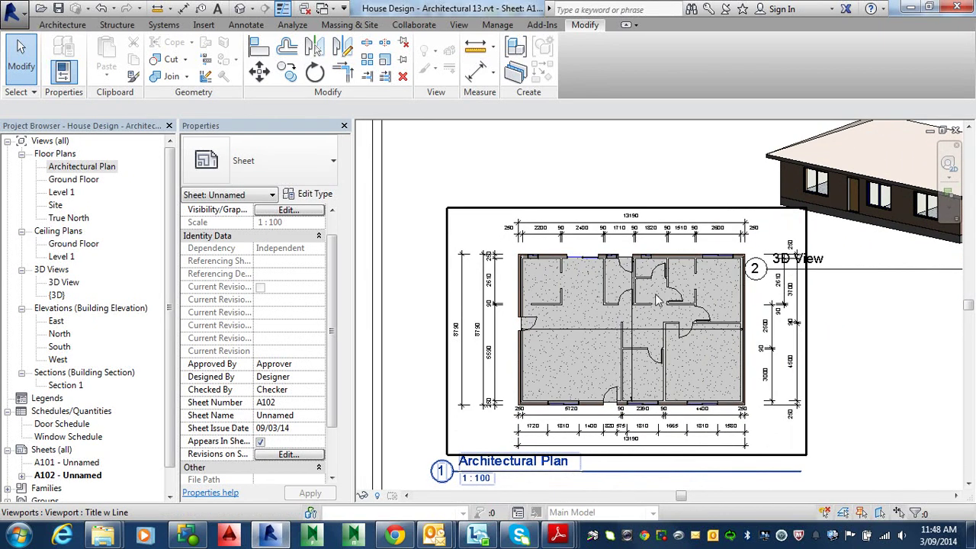
scroll(619, 328, "down", 3)
left_click(686, 278)
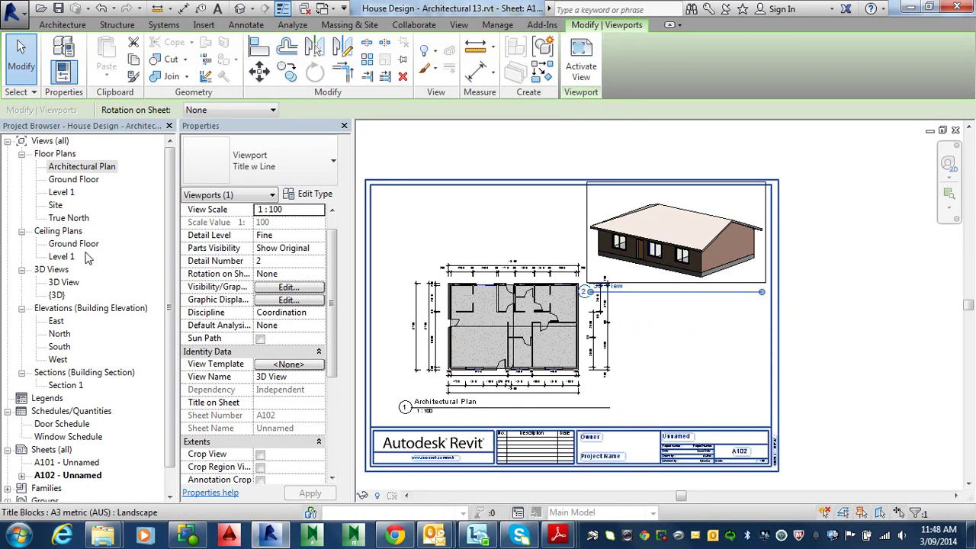
double_click(61, 283)
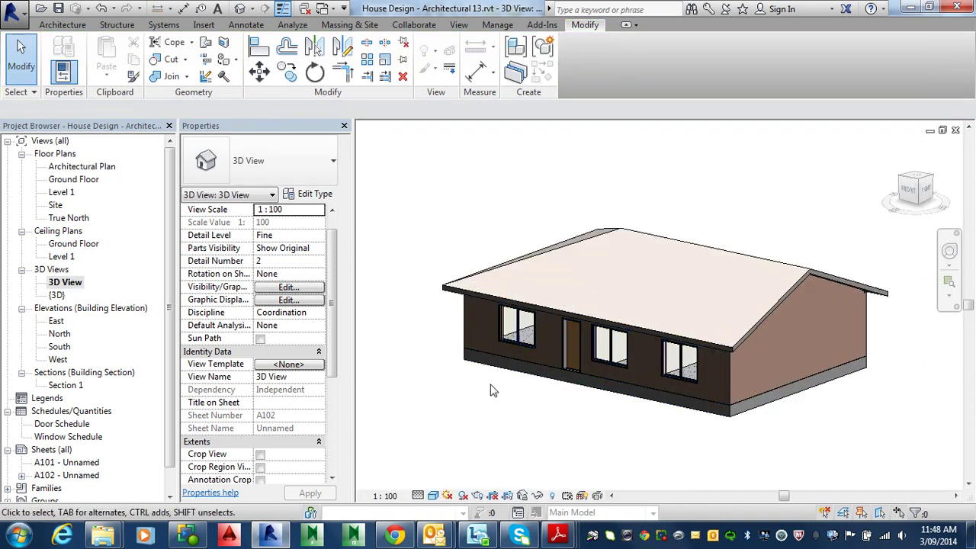
left_click(386, 498)
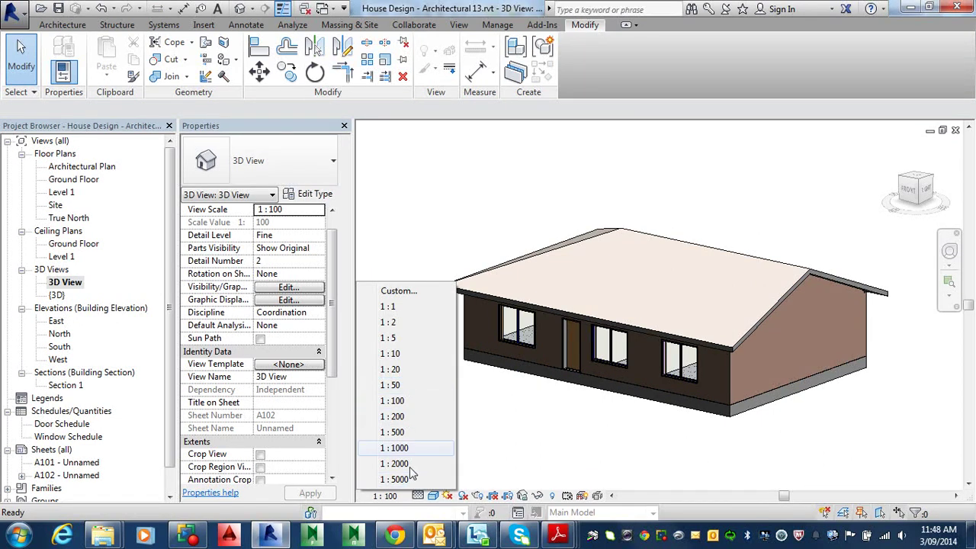
left_click(404, 292)
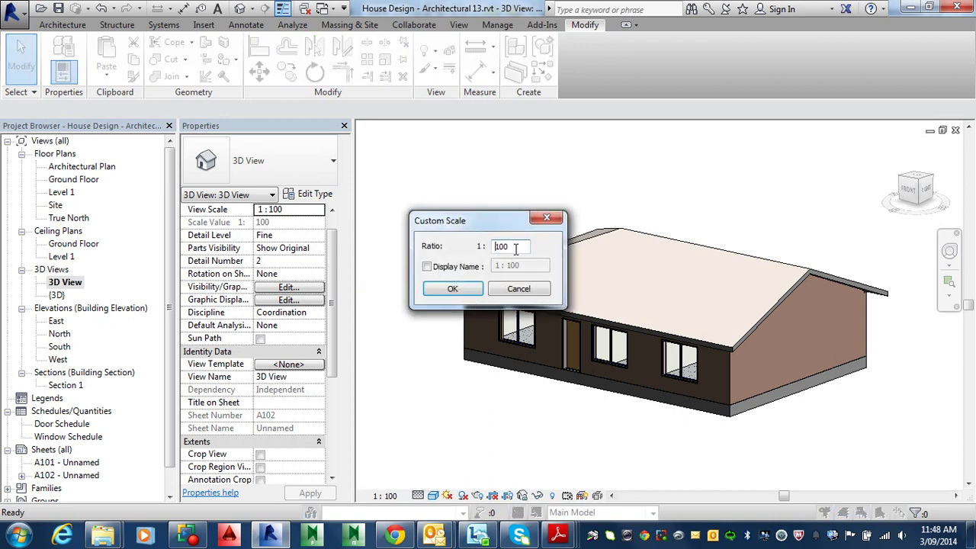
type("1")
left_click(450, 290)
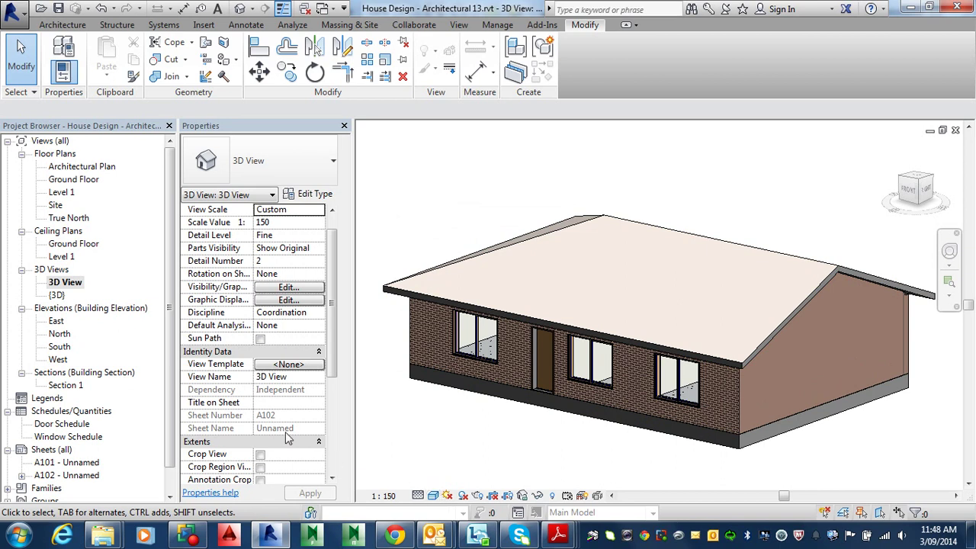
- Return to sheet A102 and move the 3D View viewport up and right, clear of the floor plan's dimensions
double_click(73, 476)
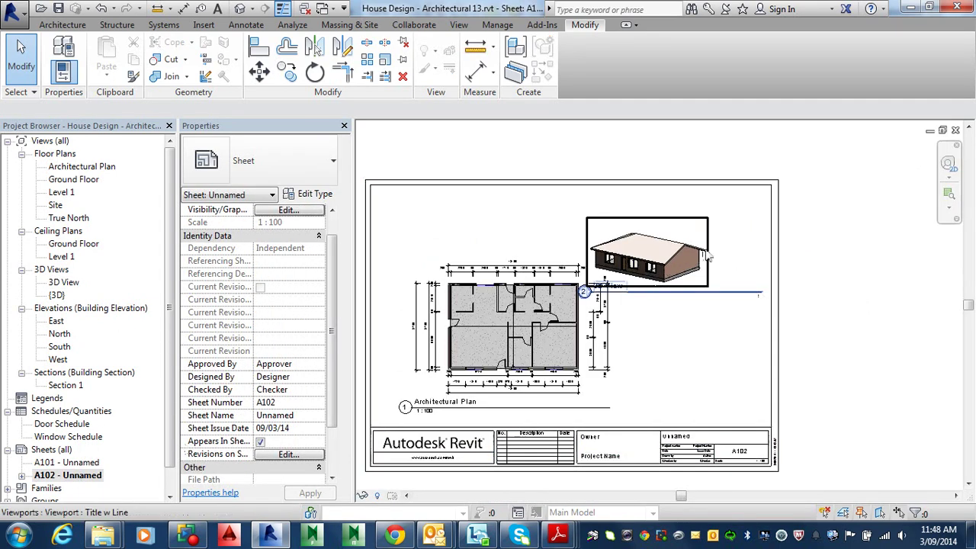
left_click_drag(710, 266, 754, 241)
scroll(715, 294, "up", 3)
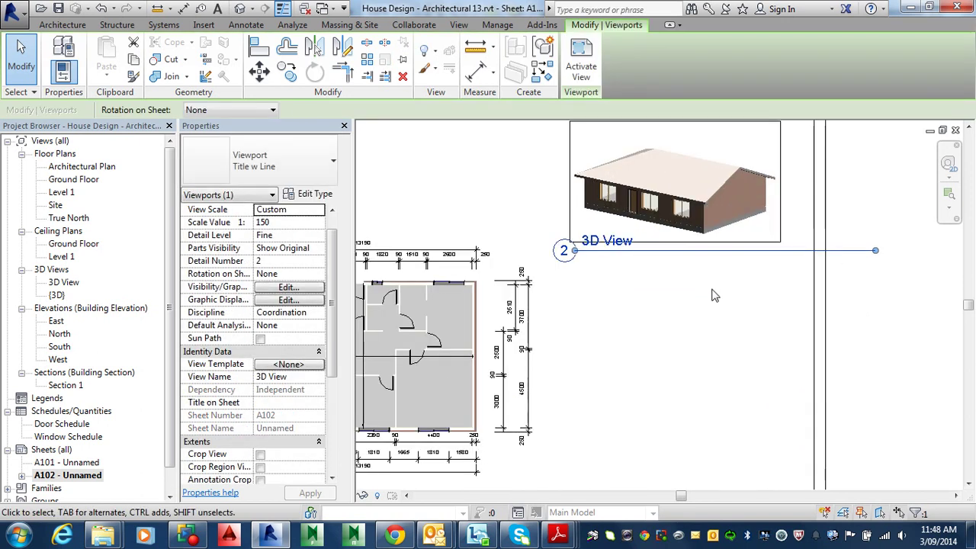
left_click(787, 231)
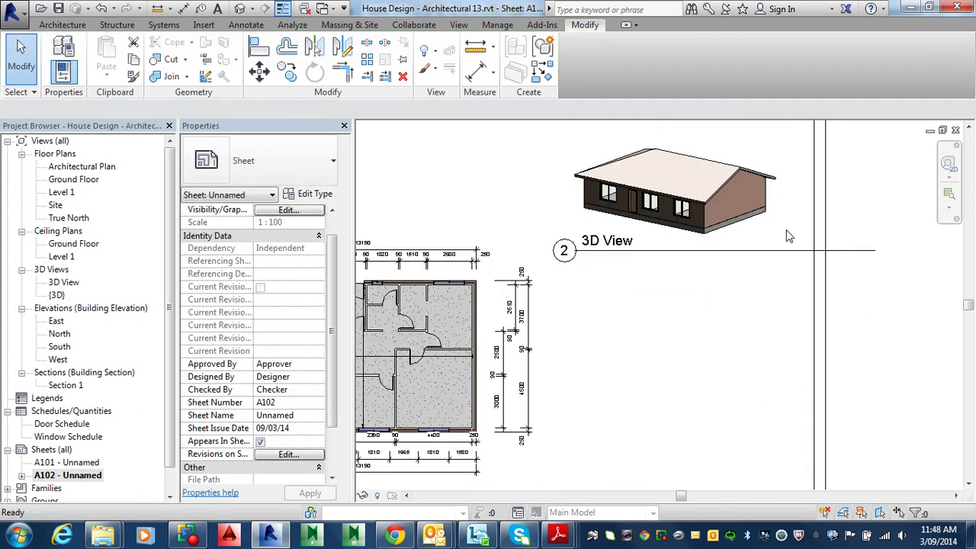
- Shift the 3D View's viewport title slightly to the right beneath the house
left_click(749, 259)
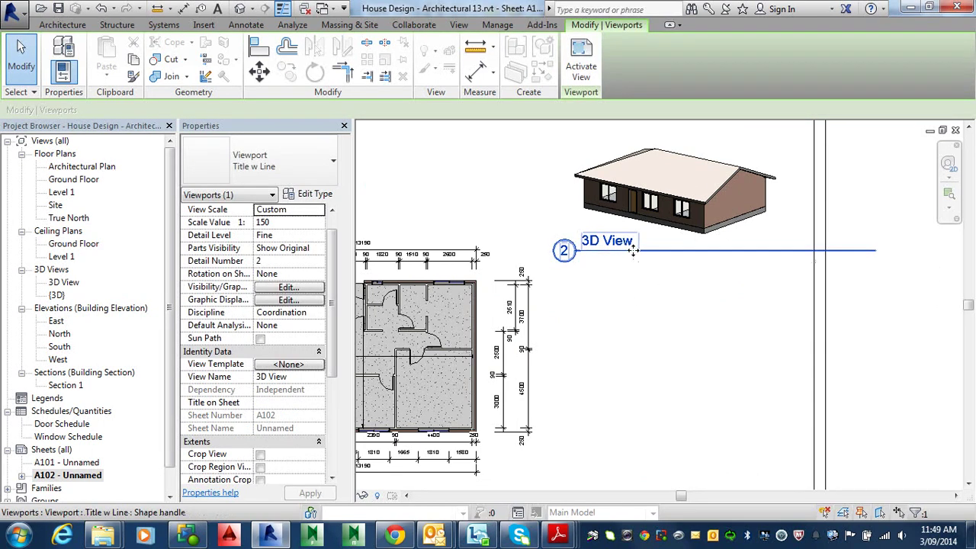
left_click_drag(633, 251, 661, 255)
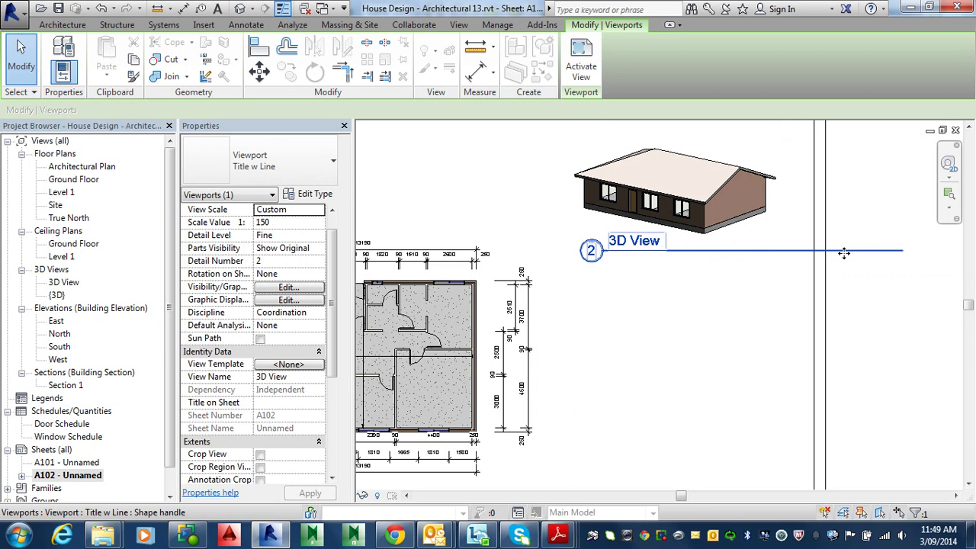
left_click(836, 277)
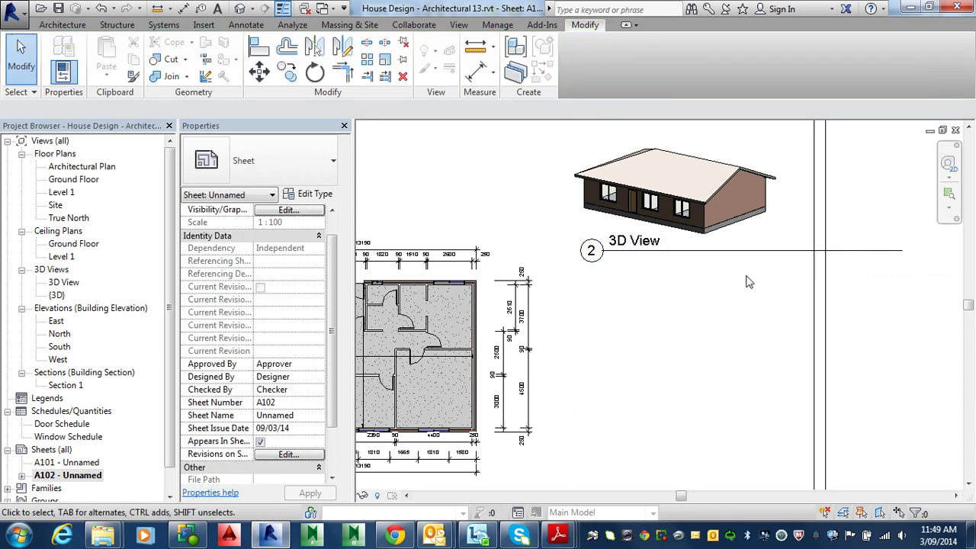
- Shorten the 3D View's title line so it ends just past the view name
middle_click_drag(748, 282, 737, 353)
left_click(722, 263)
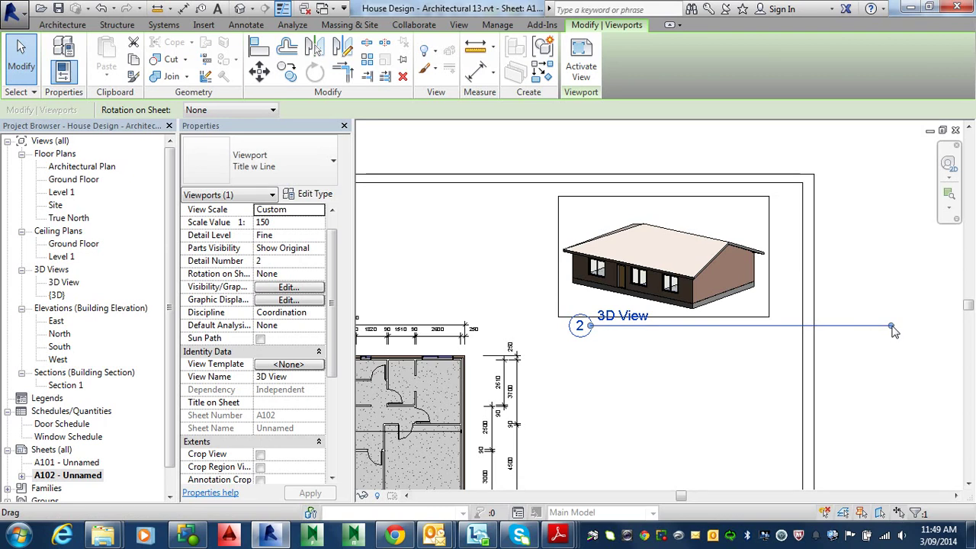
left_click_drag(894, 330, 653, 326)
left_click(676, 360)
- Shorten the Architectural Plan's title line so it ends just past the view name
scroll(675, 360, "down", 2)
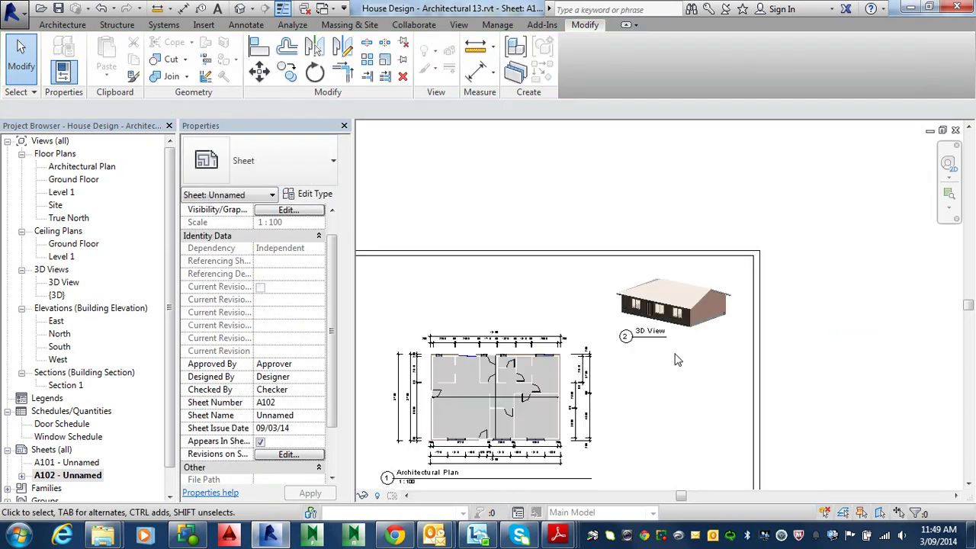
middle_click_drag(676, 360, 754, 307)
left_click(565, 396)
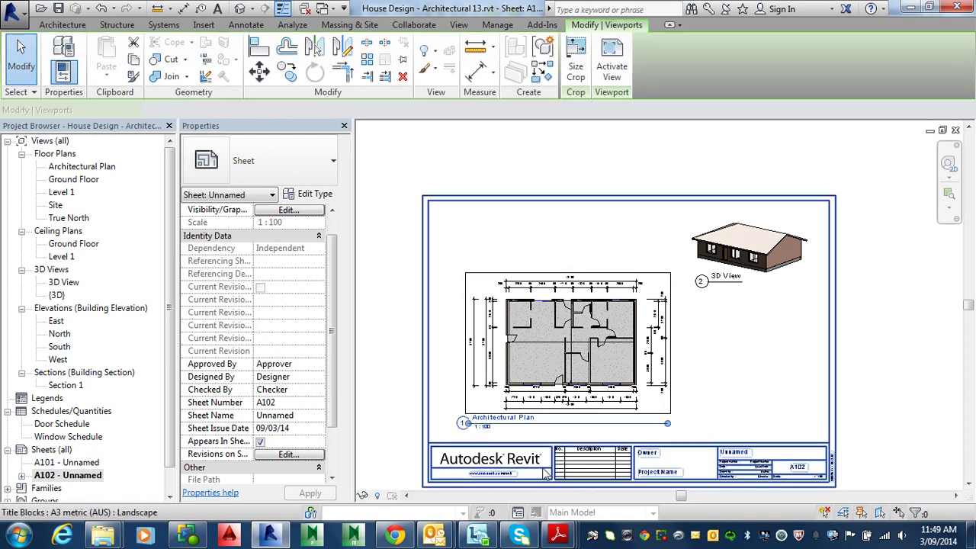
scroll(669, 426, "up", 3)
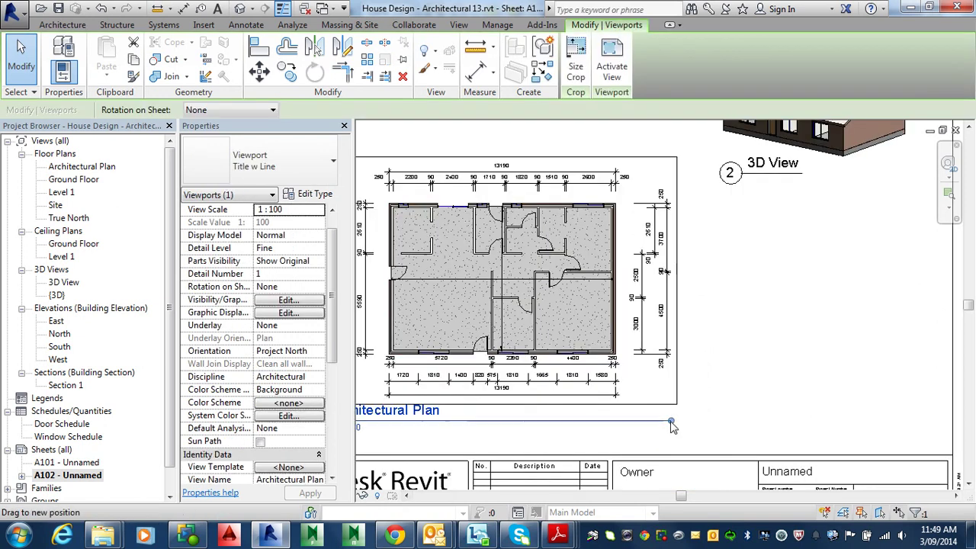
left_click_drag(671, 426, 449, 424)
scroll(523, 409, "down", 2)
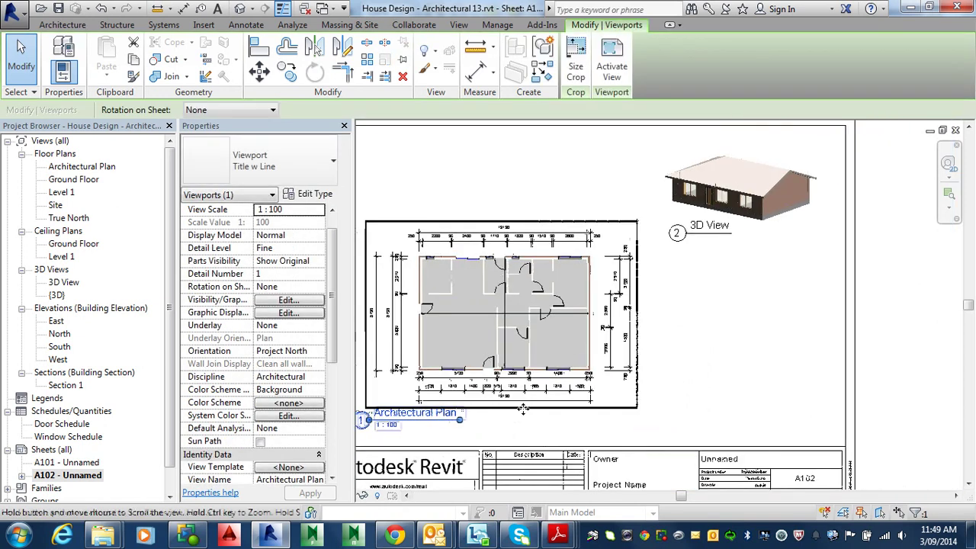
- Shift the Architectural Plan's viewport title right beneath the plan and move the whole viewport left toward the sheet border
middle_click_drag(523, 410, 726, 364)
key("Escape")
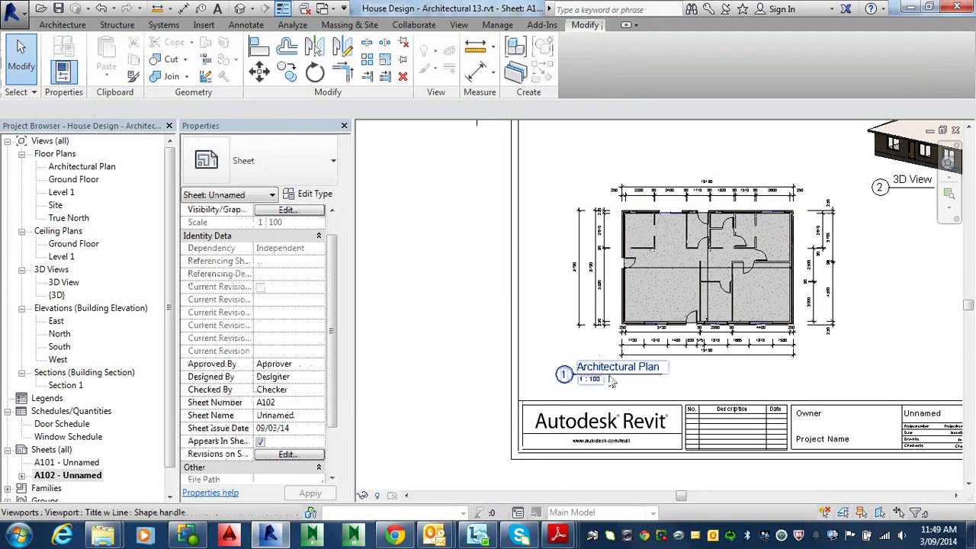
left_click_drag(612, 382, 674, 386)
scroll(744, 354, "down", 1)
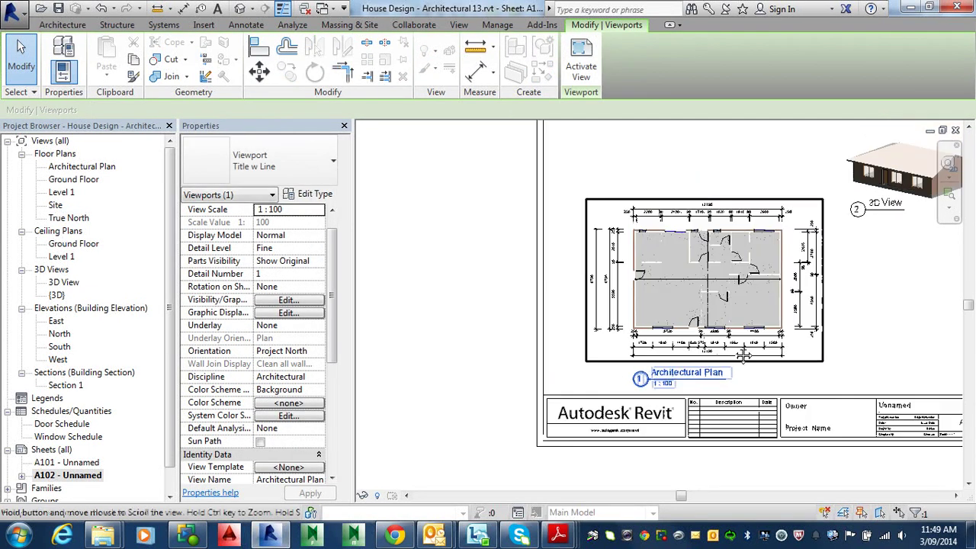
middle_click_drag(744, 355, 588, 347)
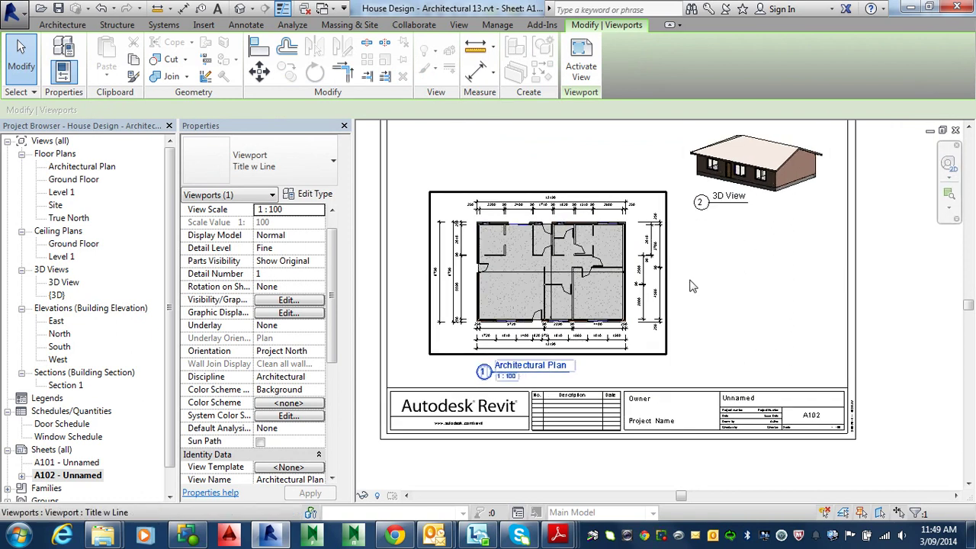
left_click_drag(593, 362, 560, 360)
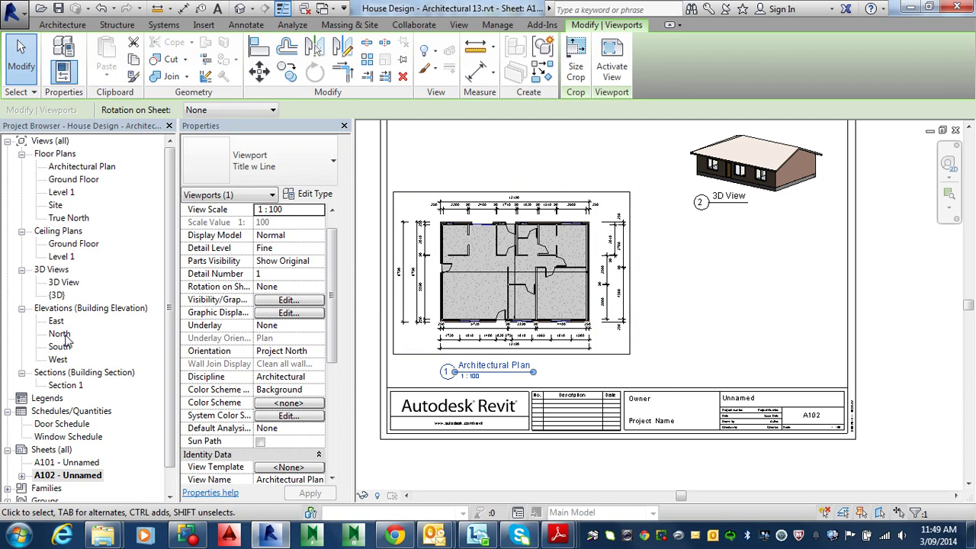
- Open the South elevation and turn on Crop View, Crop Region Visible and Annotation Crop
double_click(59, 347)
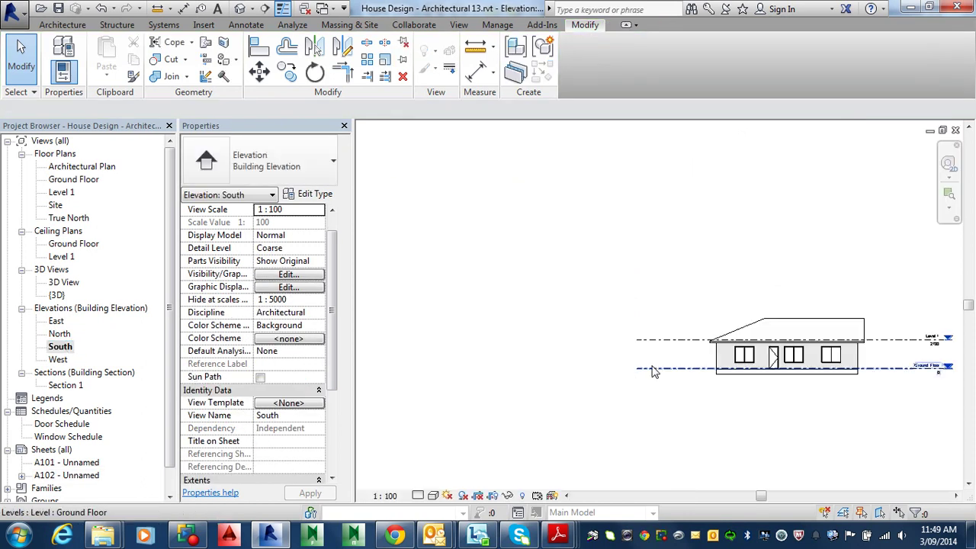
middle_click_drag(726, 389, 684, 377)
scroll(628, 384, "up", 4)
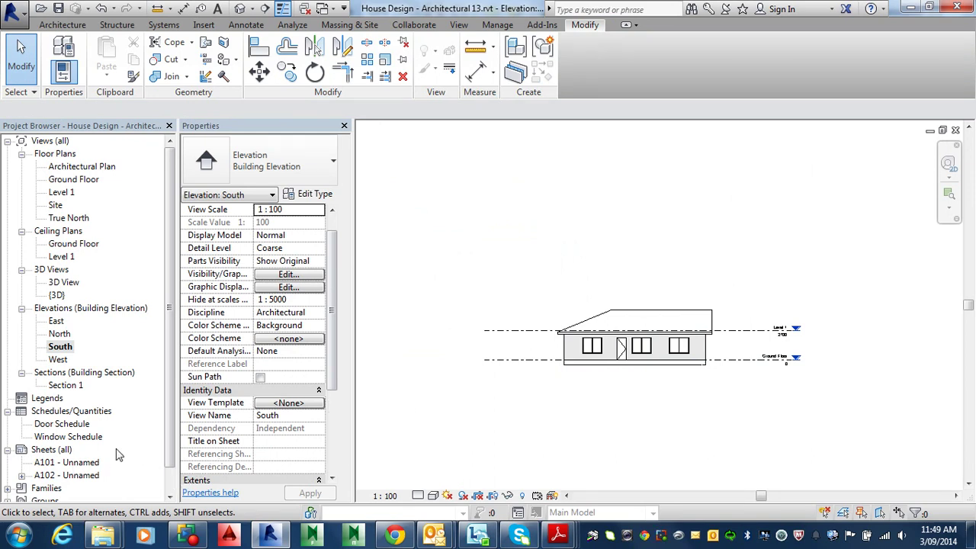
left_click_drag(334, 384, 333, 429)
left_click(260, 428)
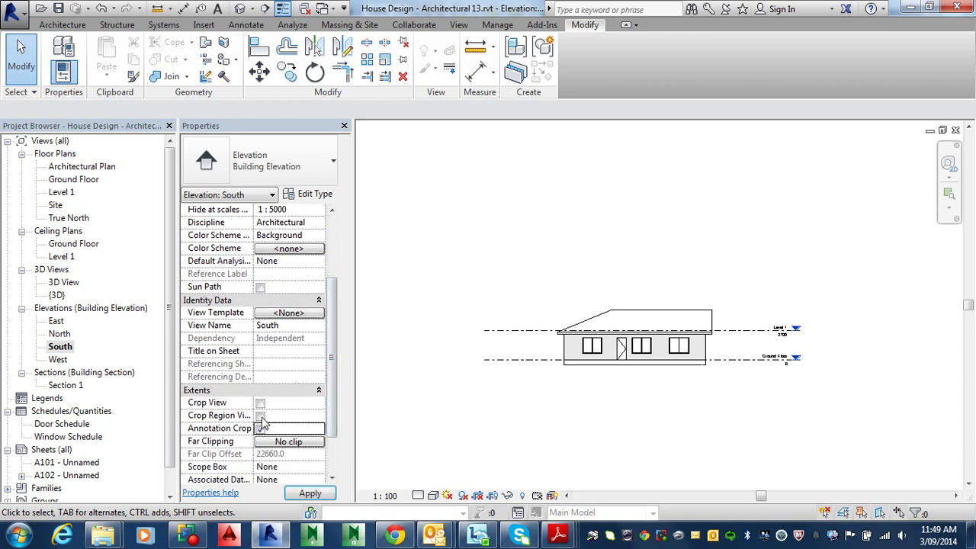
left_click(260, 415)
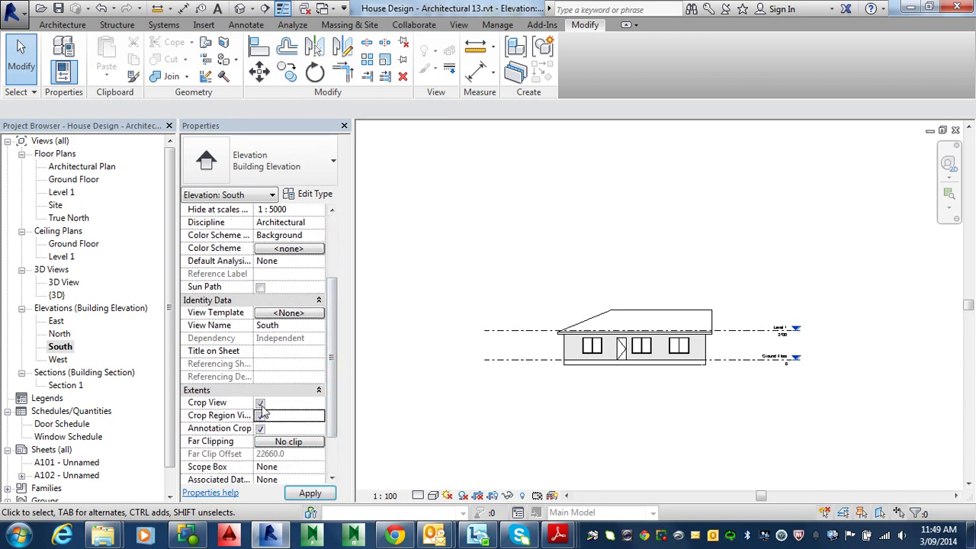
- Pull the South elevation's crop region in close to both ends of the house and narrow the annotation crop's left margin
left_click(456, 348)
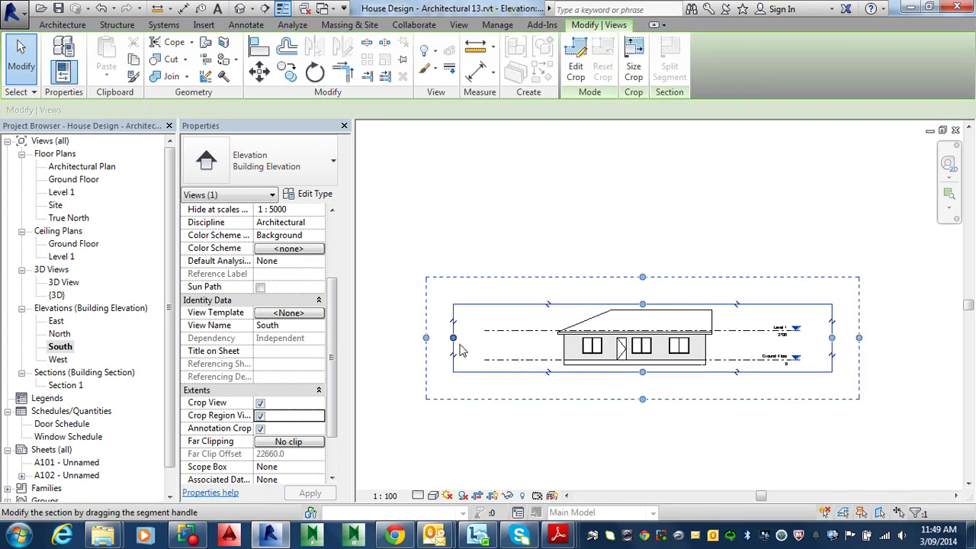
left_click_drag(454, 338, 558, 338)
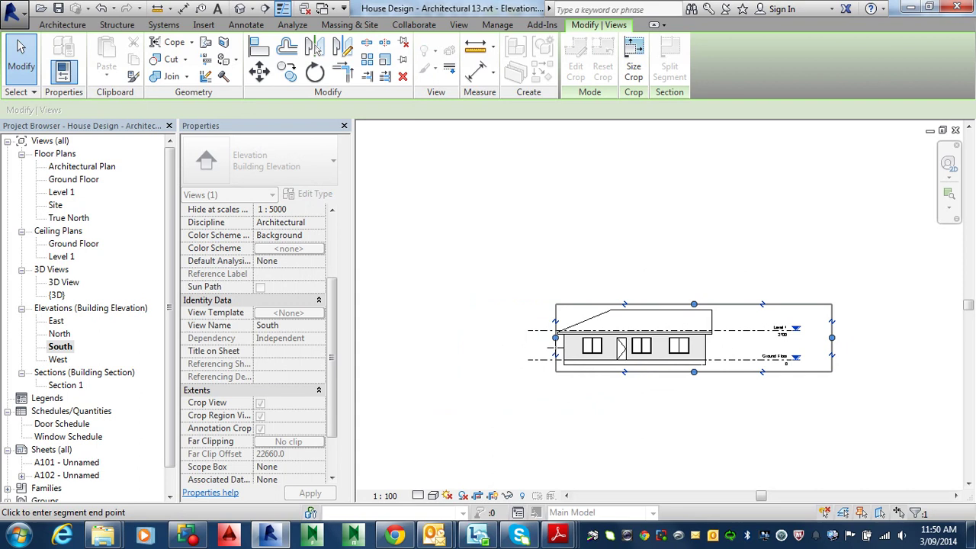
scroll(560, 347, "up", 3)
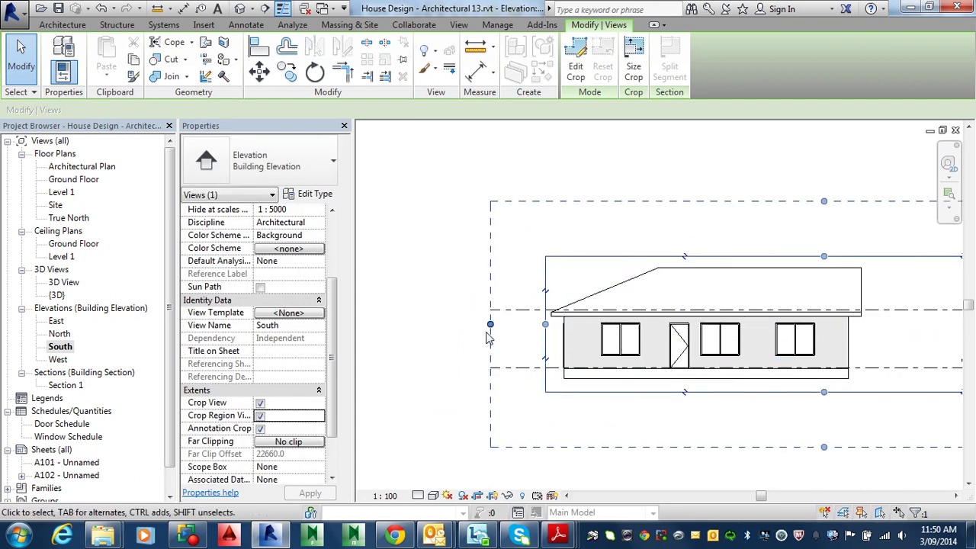
left_click_drag(490, 324, 529, 325)
mouse_move(722, 342)
middle_mouse_down()
mouse_move(737, 344)
mouse_move(455, 359)
middle_mouse_up()
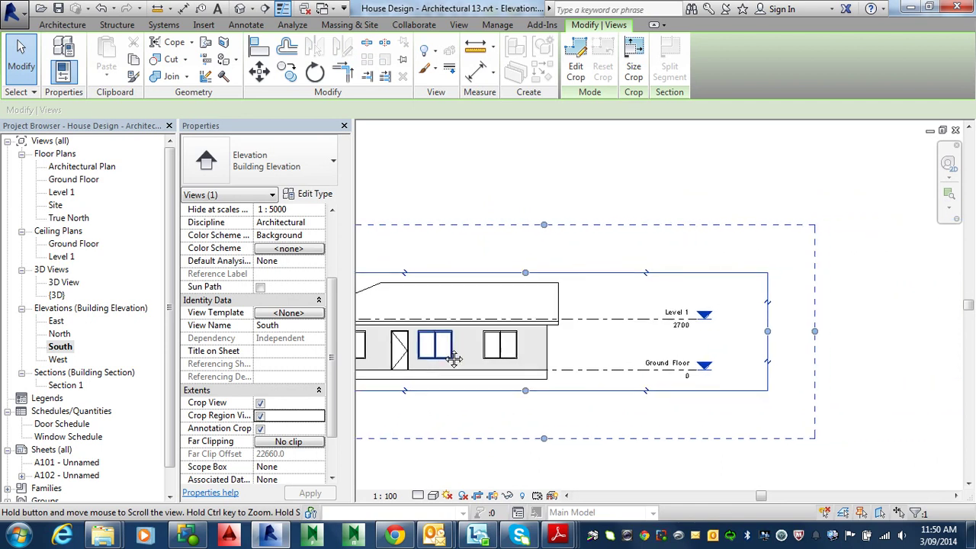
left_click_drag(769, 333, 562, 333)
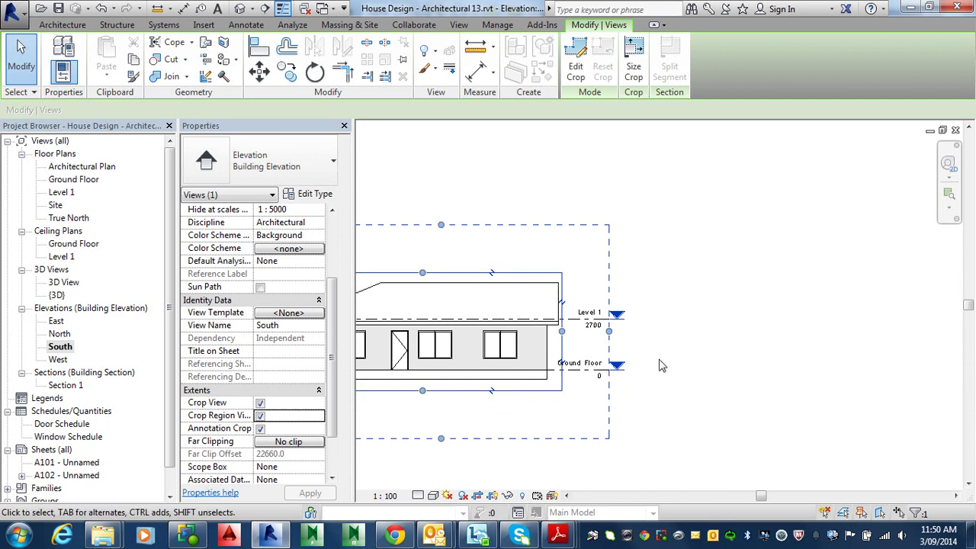
- Tighten the annotation crop above and below the house, and turn off Annotation Crop and the crop region's visibility
middle_click_drag(628, 366, 885, 361)
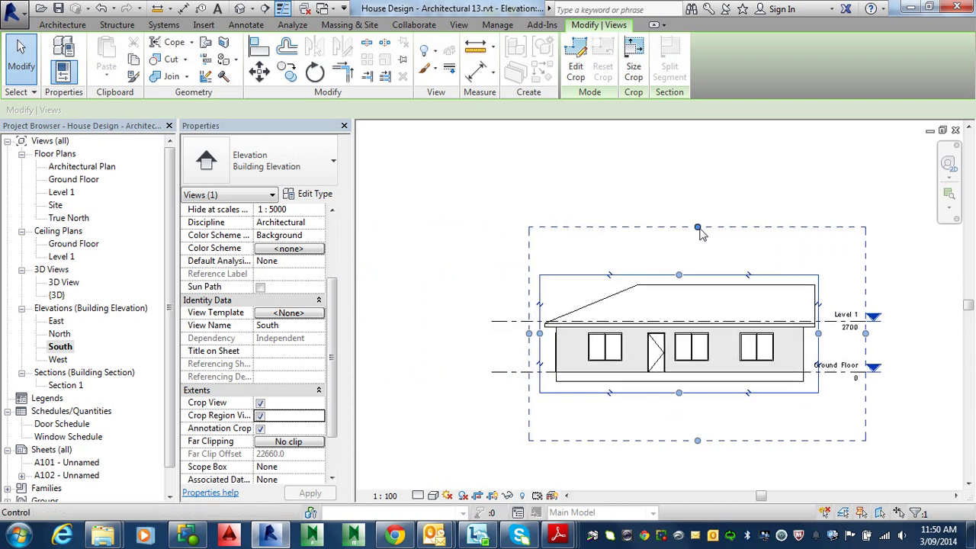
left_click_drag(697, 227, 697, 264)
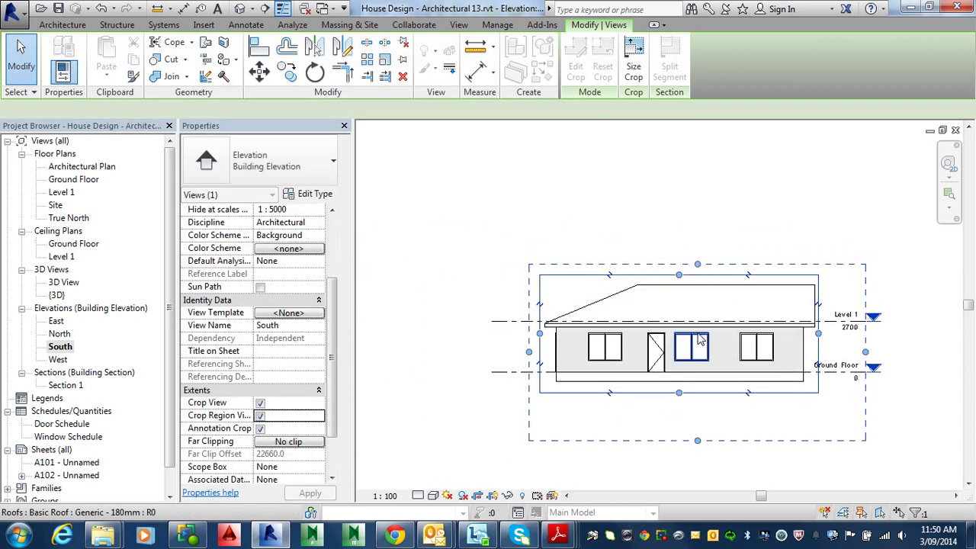
left_click_drag(697, 440, 697, 401)
left_click(260, 428)
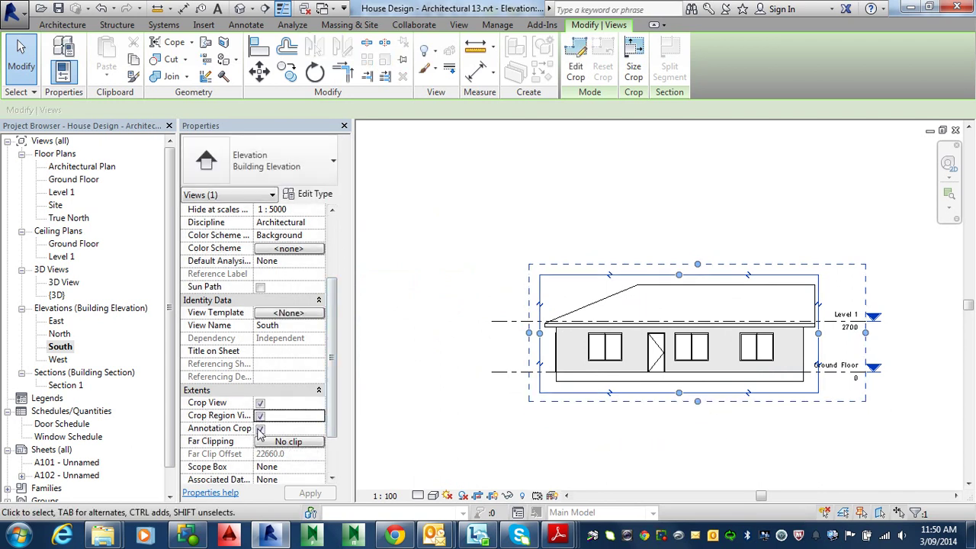
left_click(260, 415)
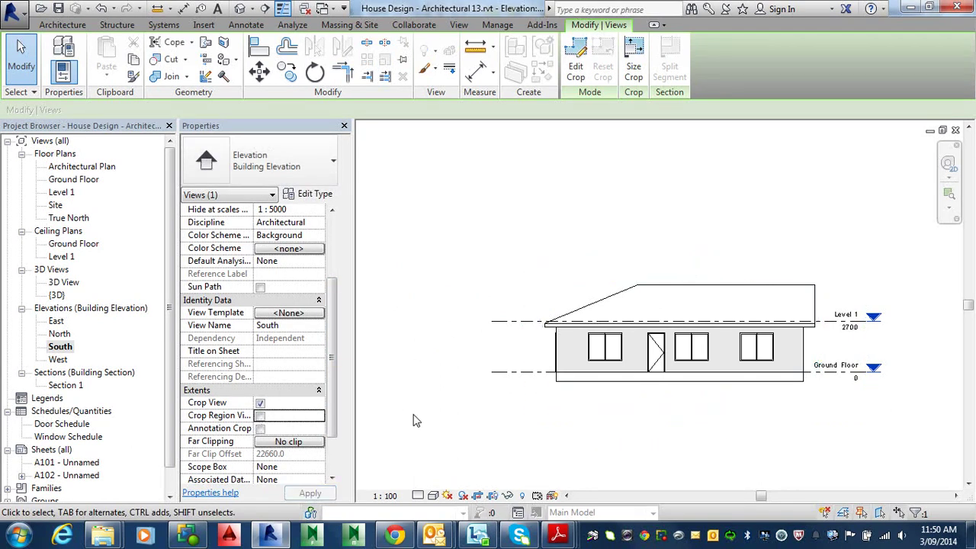
- Set the South elevation's detail level to Fine and its visual style to Shaded, after trying Realistic
left_click(418, 496)
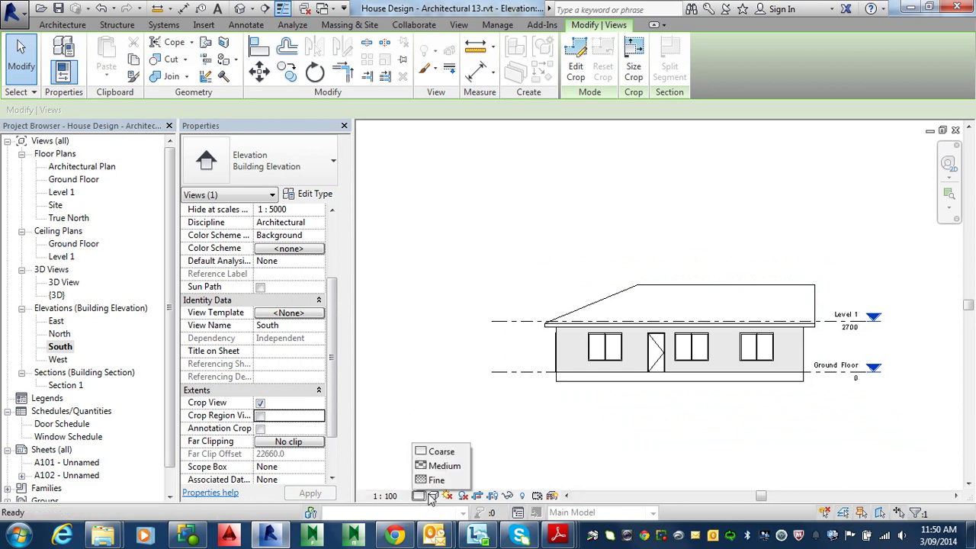
left_click(438, 486)
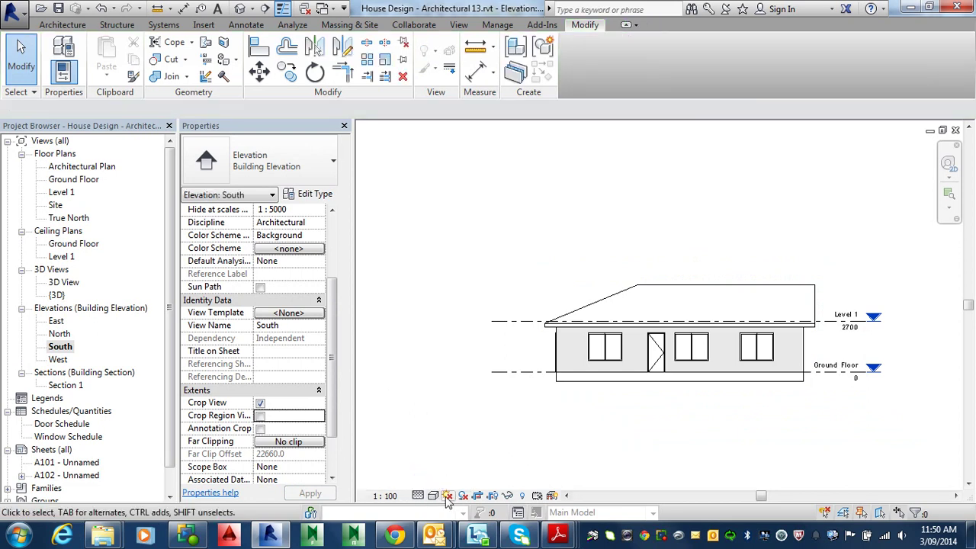
left_click(432, 496)
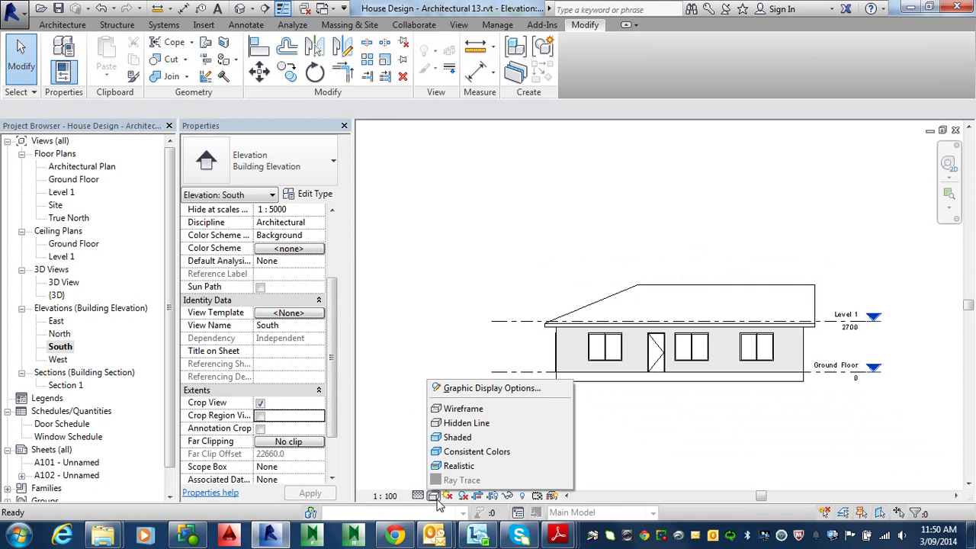
left_click(465, 466)
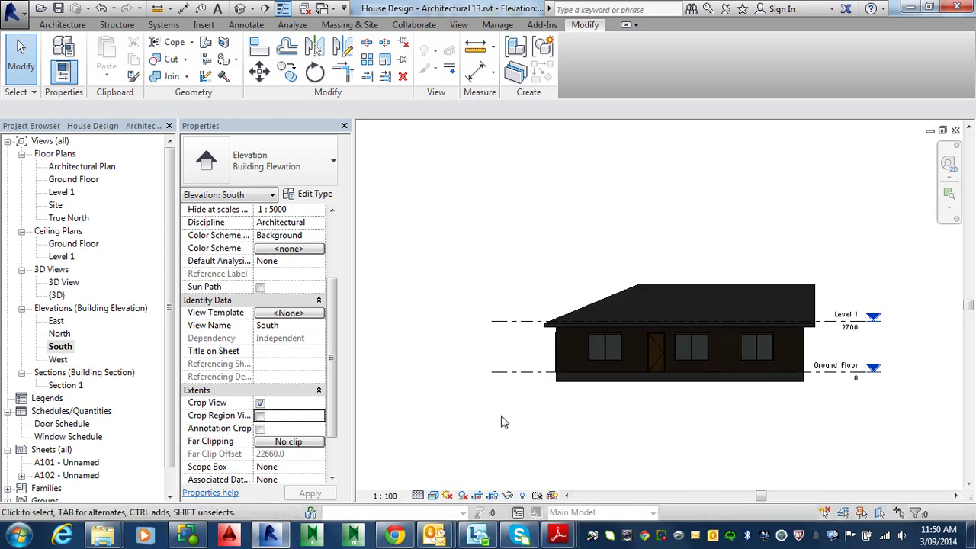
left_click(433, 496)
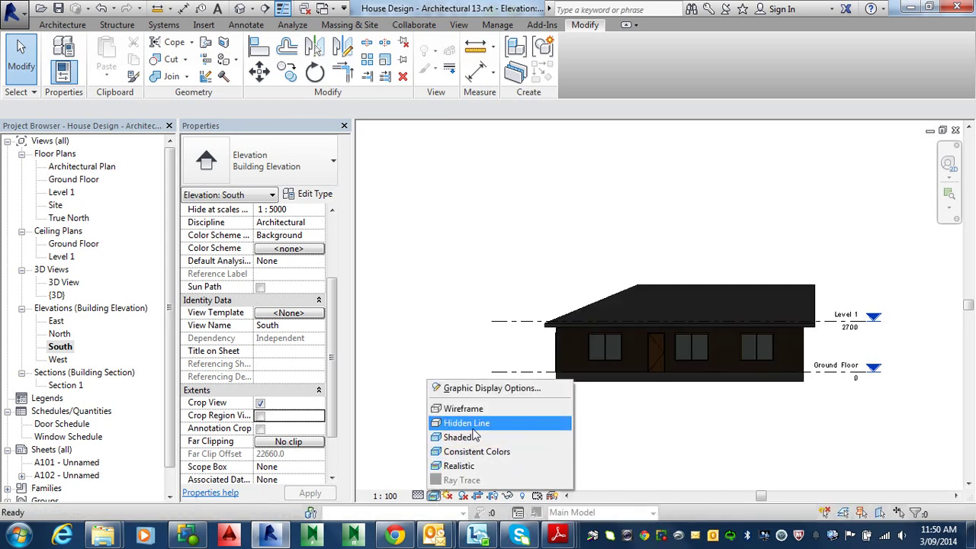
left_click(471, 440)
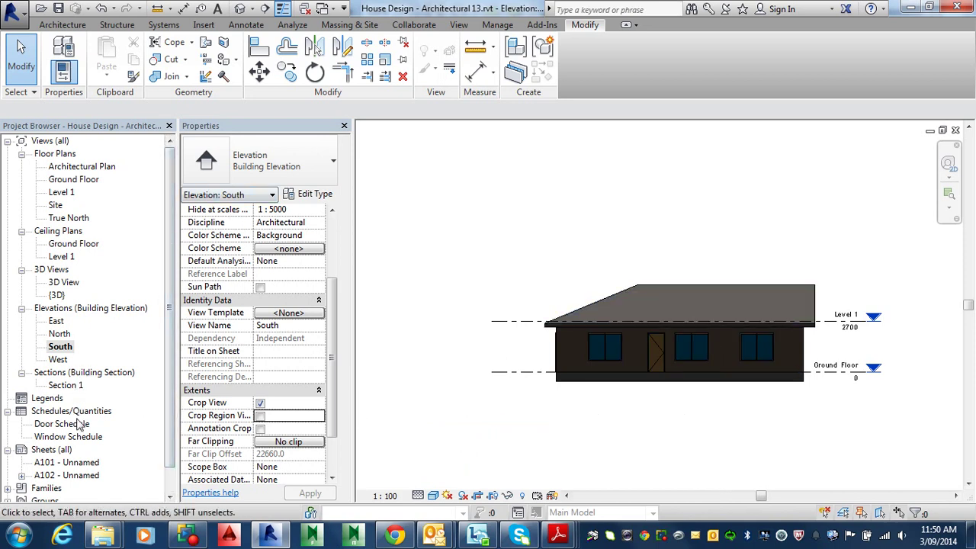
- Open sheet A102 and place the South elevation right of the floor plan, aligning its title with the Architectural Plan's title
double_click(72, 475)
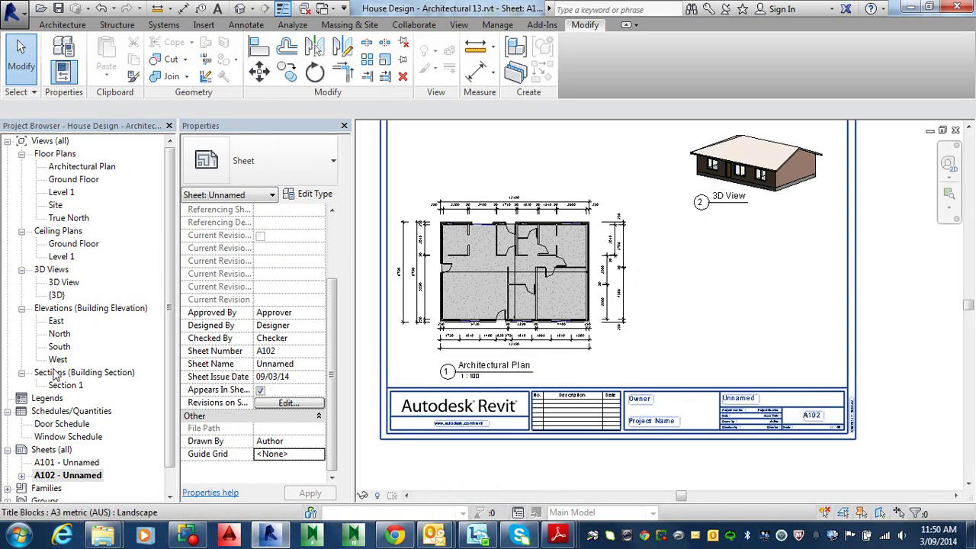
left_click(58, 347)
left_click_drag(679, 351, 696, 339)
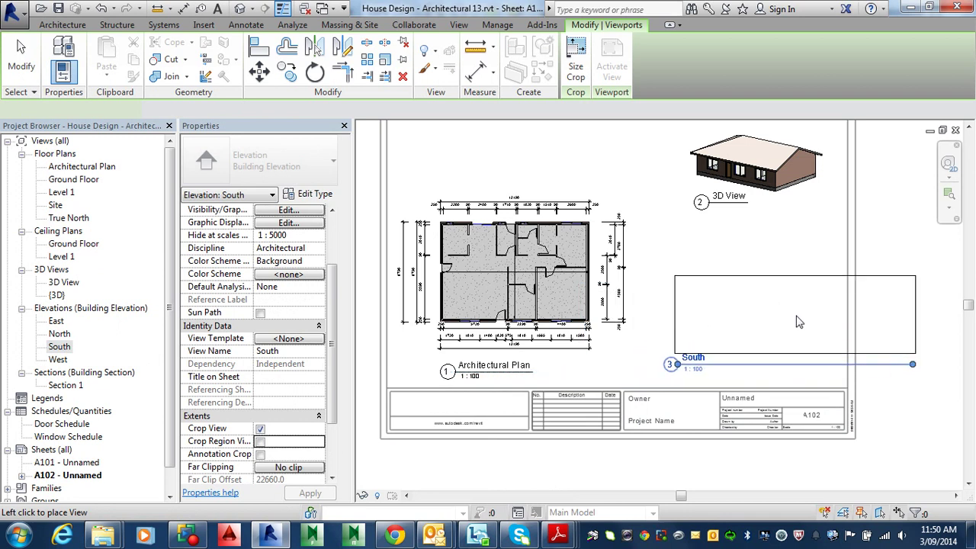
left_click(798, 241)
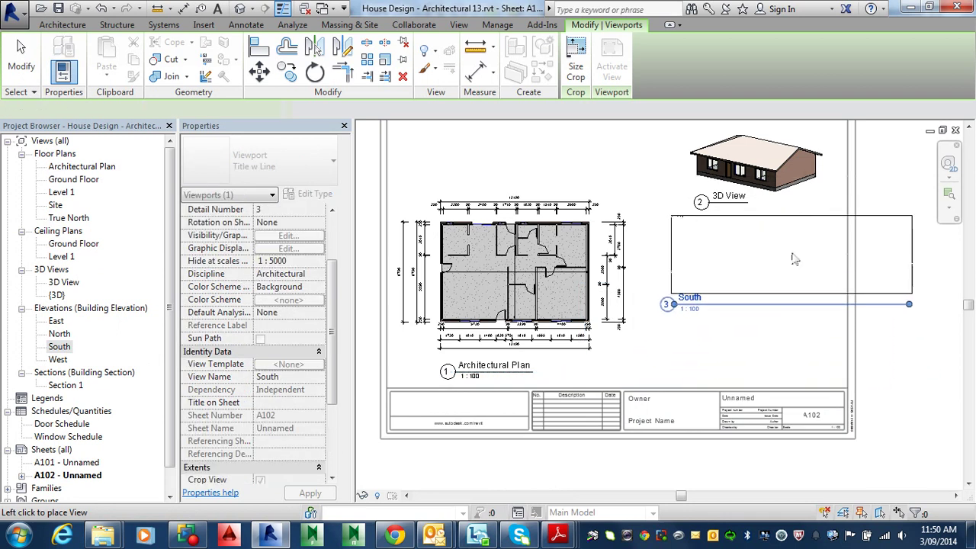
left_click_drag(799, 241, 753, 325)
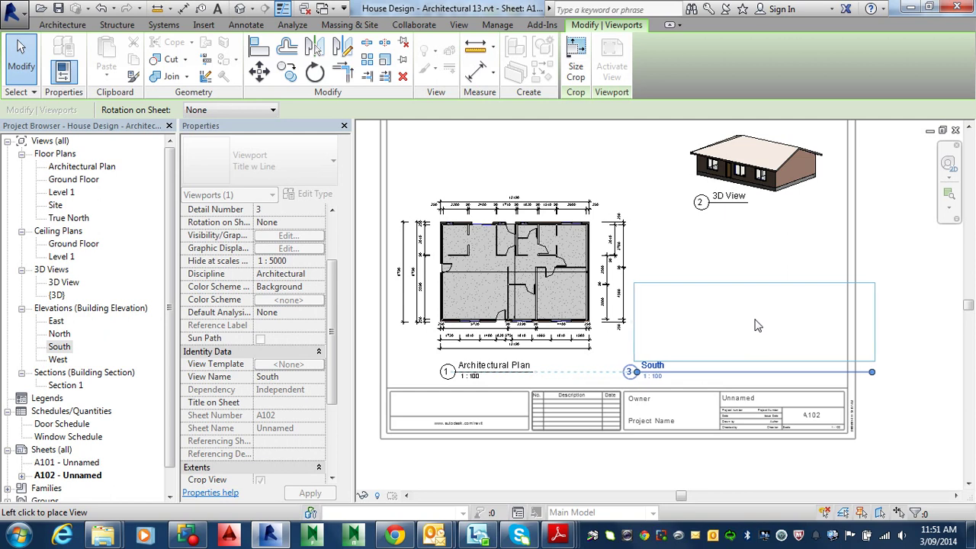
left_click(757, 326)
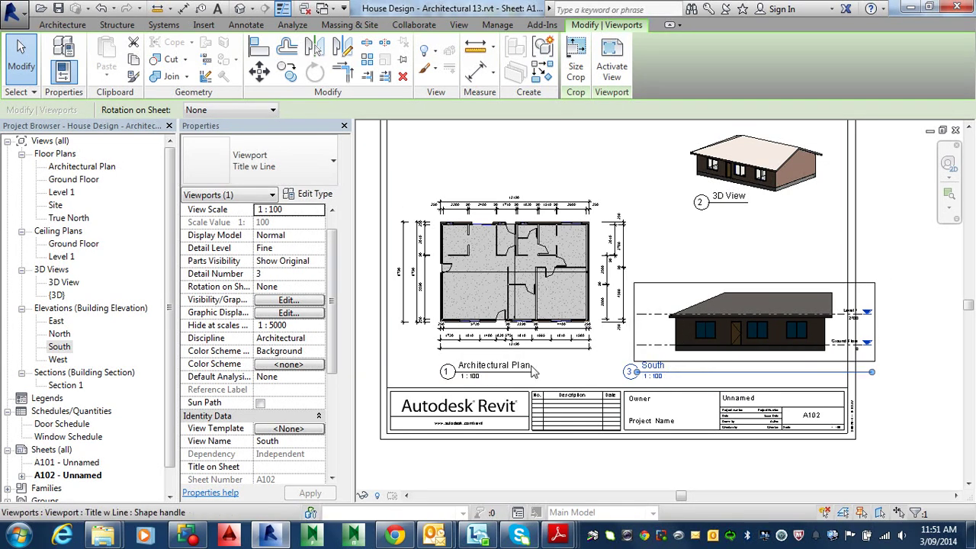
- Reopen the South elevation and make its crop region visible, leaving Annotation Crop off
double_click(59, 347)
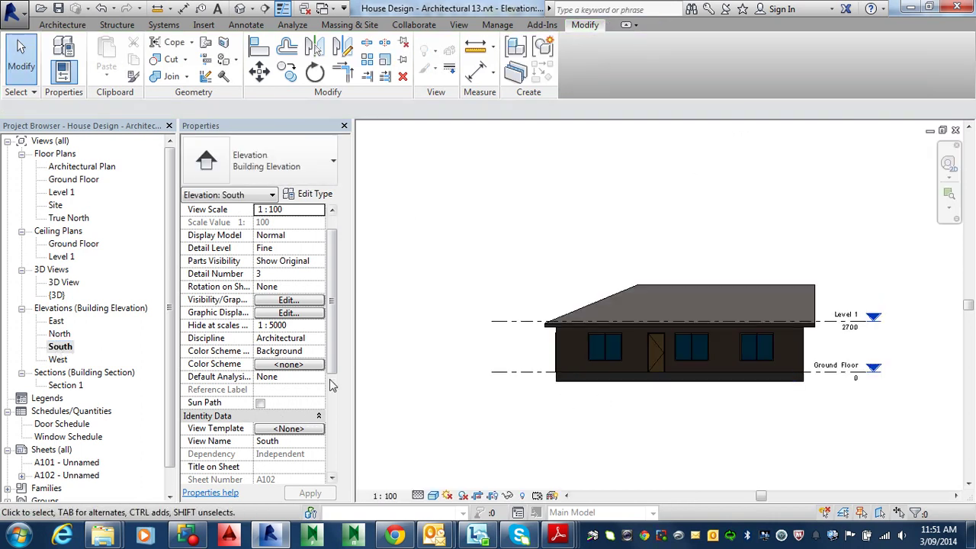
left_click_drag(332, 385, 332, 460)
left_click(260, 402)
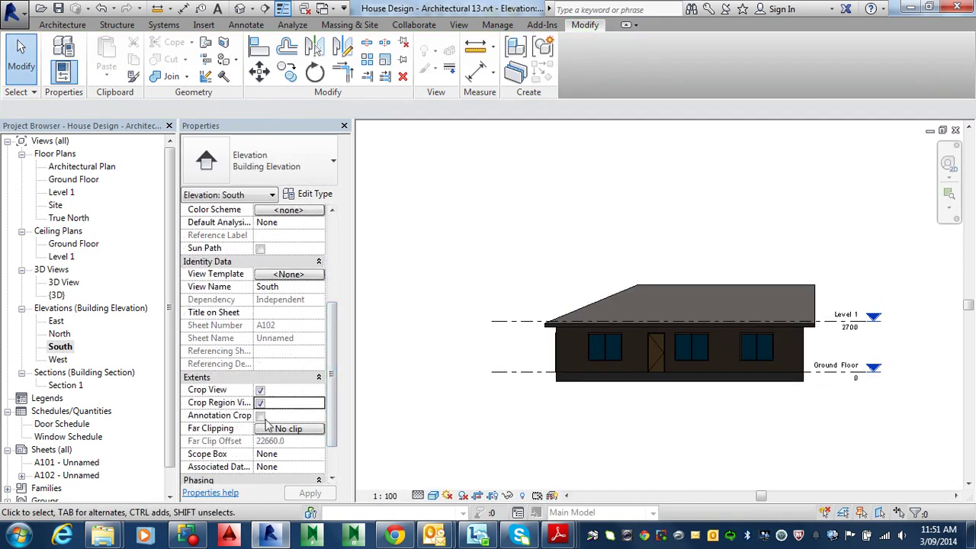
left_click(267, 418)
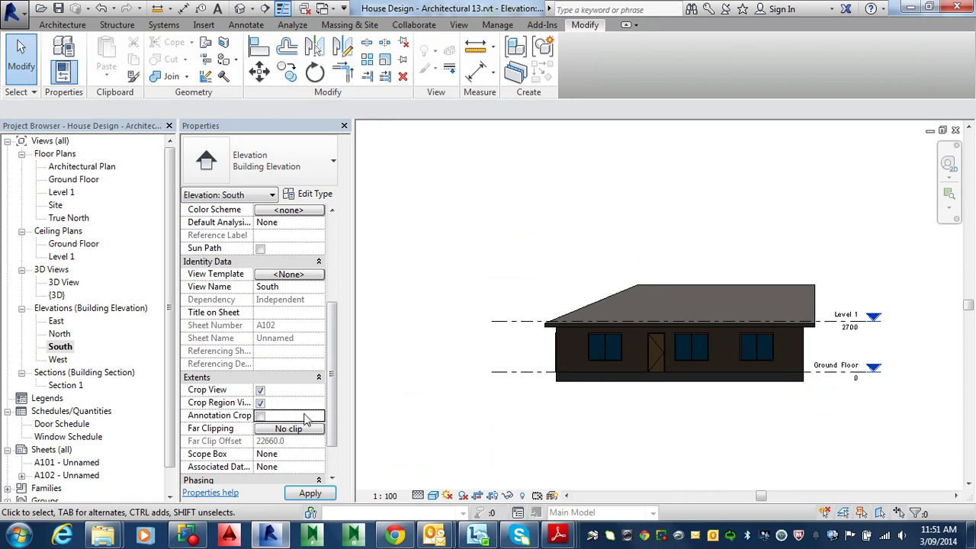
- Shorten the left ends of the Ground Floor and aligned Level 1 lines to the crop region's left edge
left_click(496, 374)
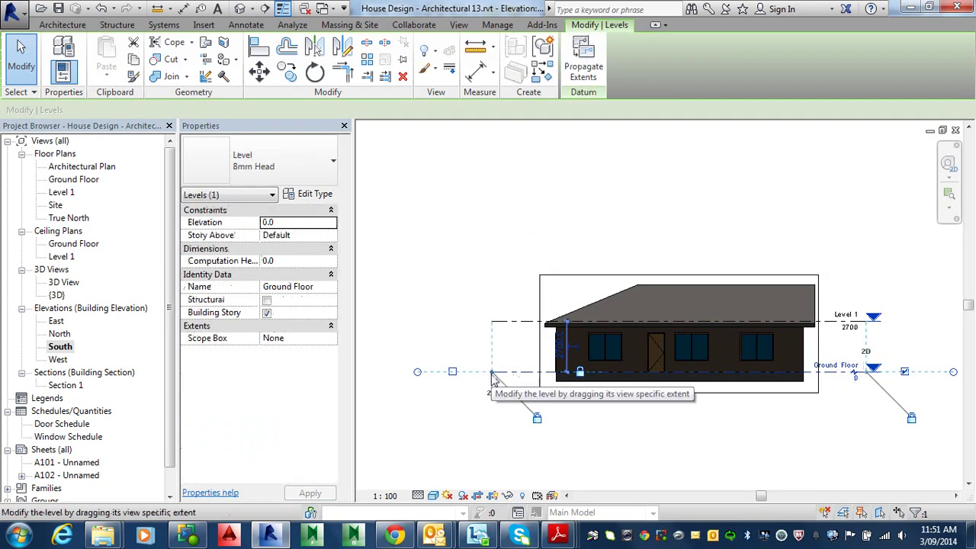
scroll(493, 377, "up", 2)
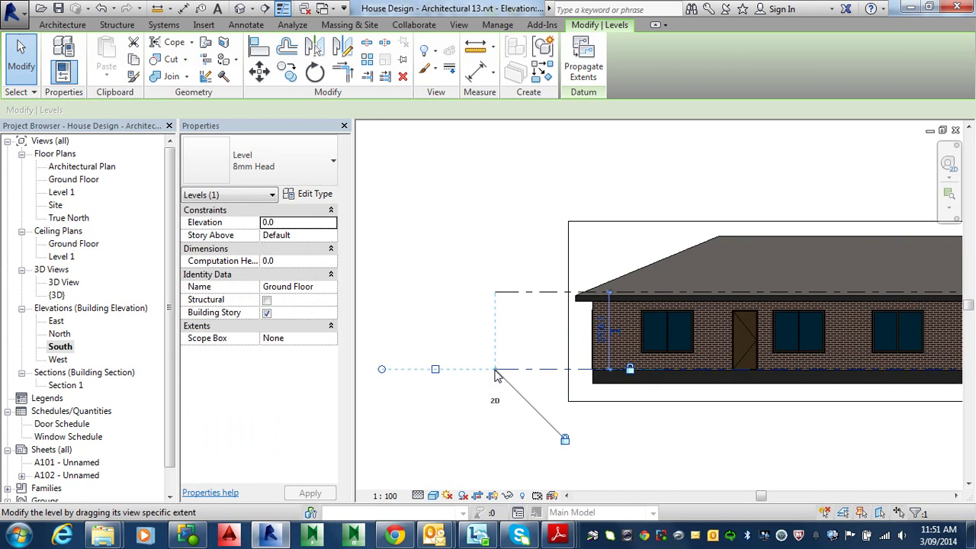
left_click_drag(496, 374, 566, 372)
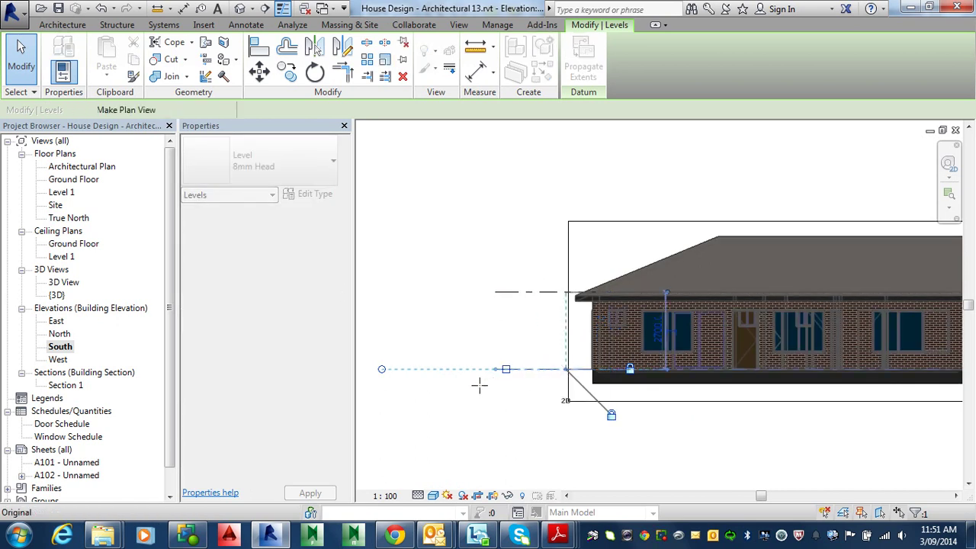
scroll(518, 374, "down", 1)
middle_click_drag(598, 386, 436, 385)
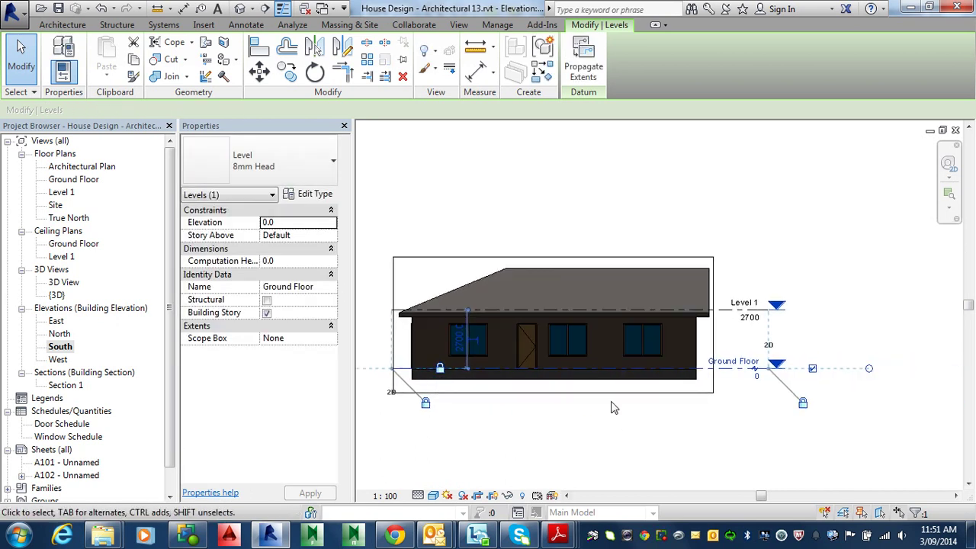
- Shorten the right ends of the aligned Ground Floor and Level 1 lines so the level heads sit closer to the crop region
scroll(752, 389, "up", 2)
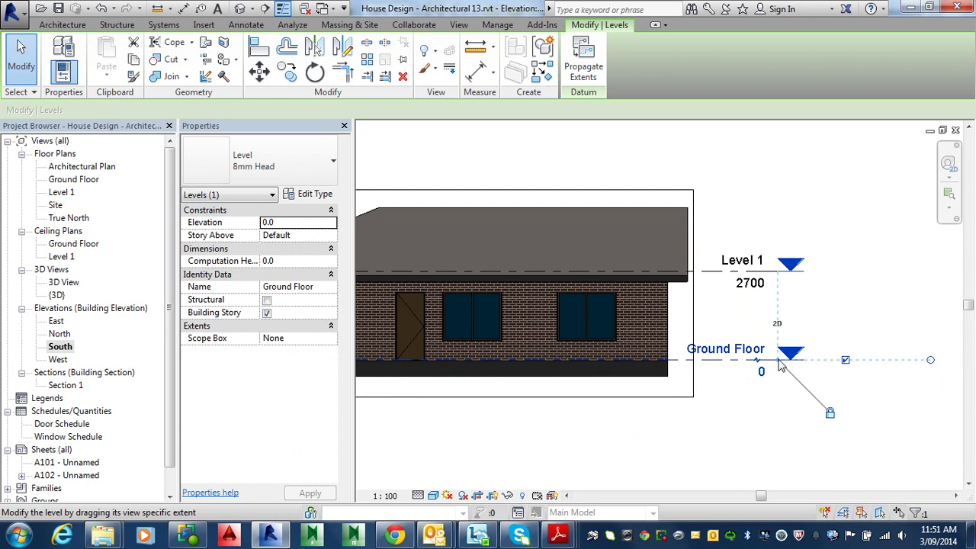
mouse_move(780, 364)
left_mouse_down()
mouse_move(740, 361)
mouse_move(761, 361)
left_mouse_up()
scroll(665, 370, "down", 2)
middle_click_drag(594, 365, 760, 339)
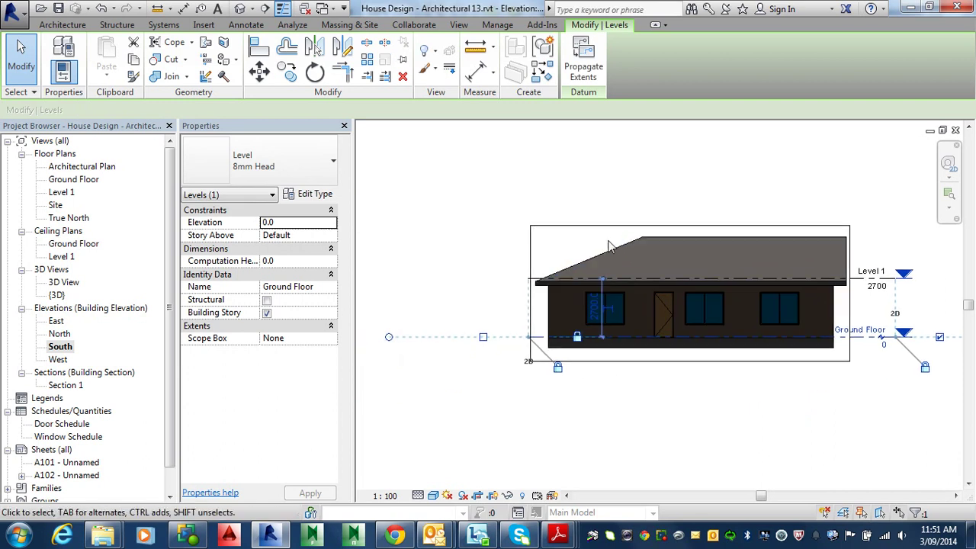
- Turn on Annotation Crop for the South elevation and select the crop region to inspect the annotation boundary
left_click(588, 221)
left_click(588, 227)
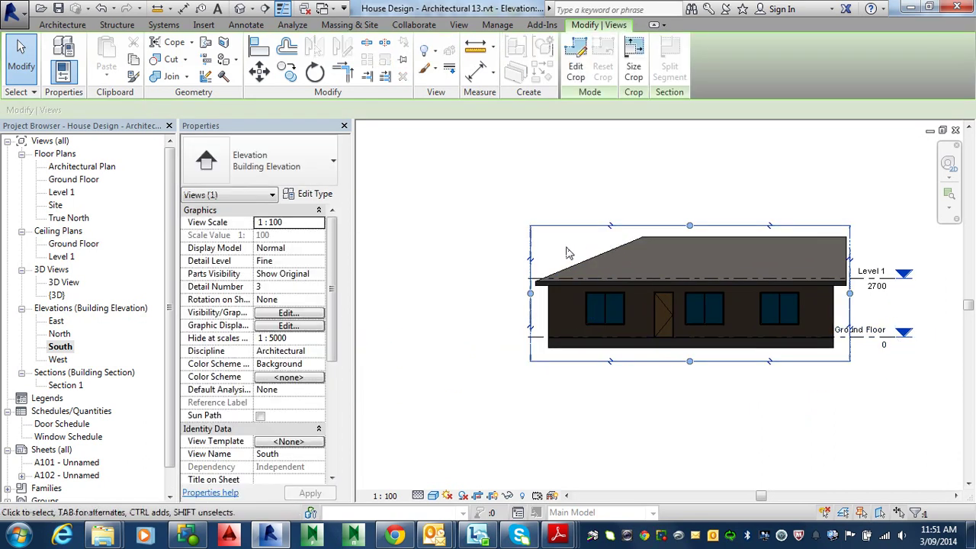
left_click(450, 323)
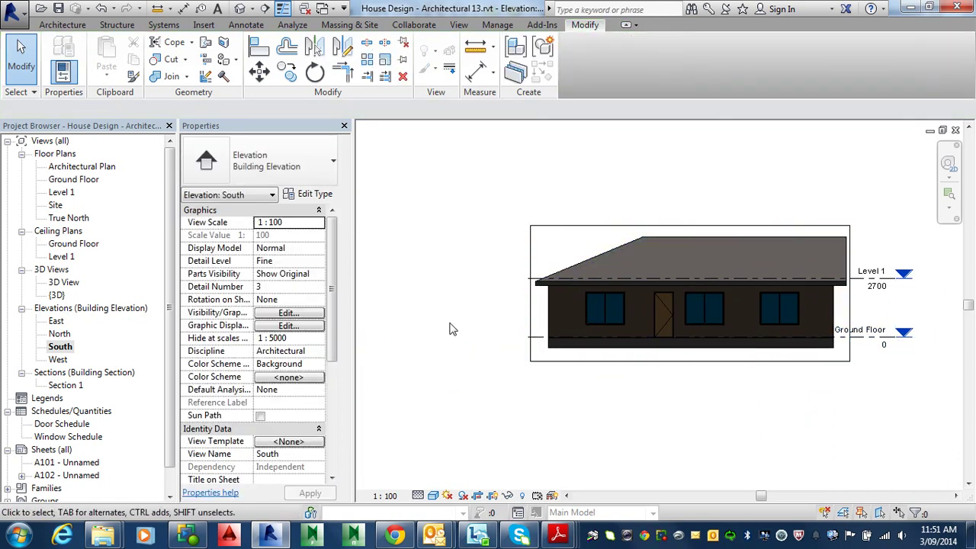
scroll(329, 402, "down", 1)
scroll(330, 401, "down", 1)
left_click_drag(330, 358, 281, 444)
left_click(260, 428)
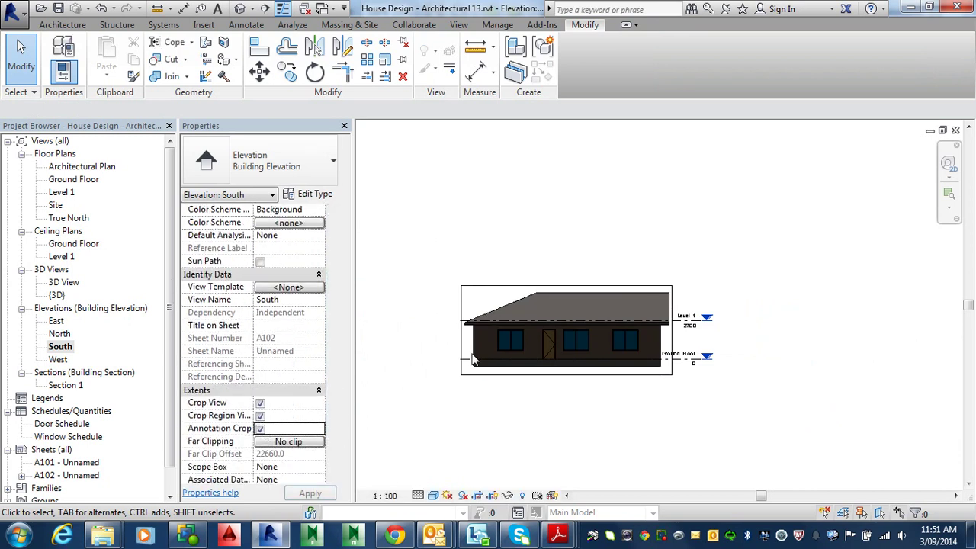
middle_click_drag(496, 348, 588, 351)
left_click(588, 351)
scroll(589, 351, "up", 2)
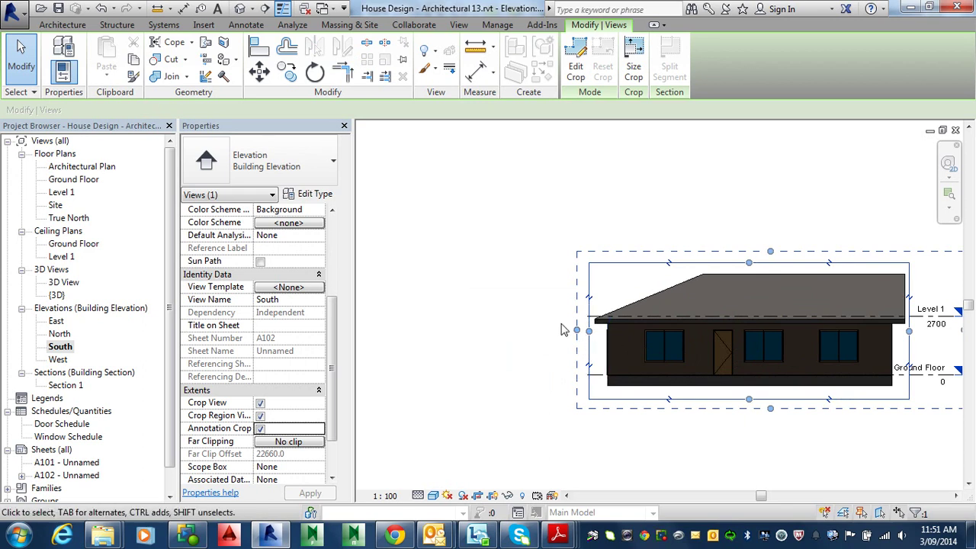
- Turn off the South elevation's Annotation Crop and crop region visibility, and reopen sheet A102
left_click(260, 428)
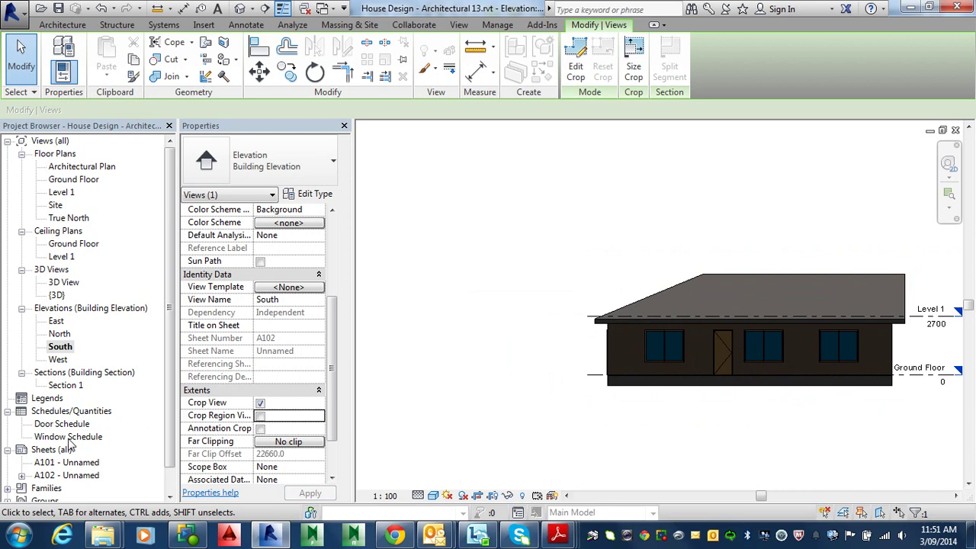
double_click(67, 475)
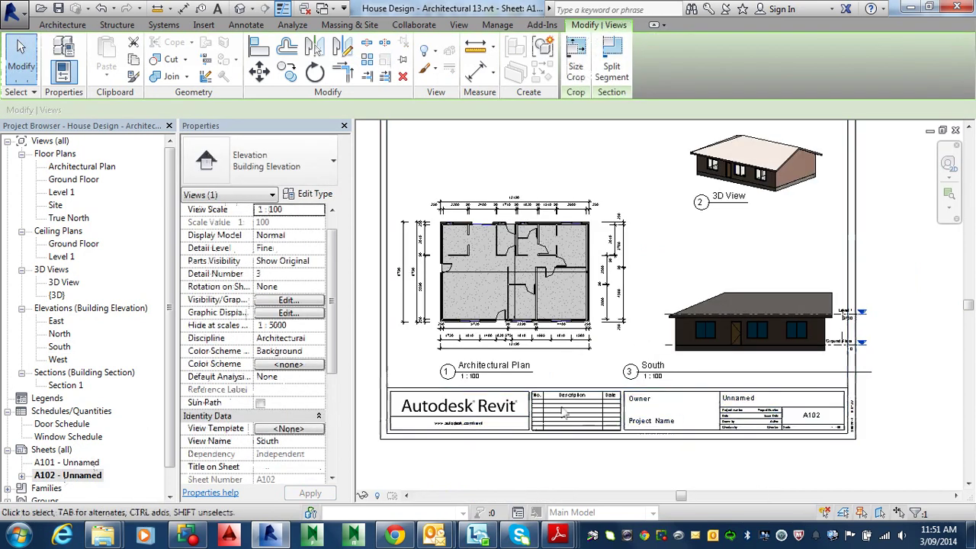
- Move the South viewport slightly left on the sheet so its level heads fit inside the border
middle_click_drag(696, 336, 610, 317)
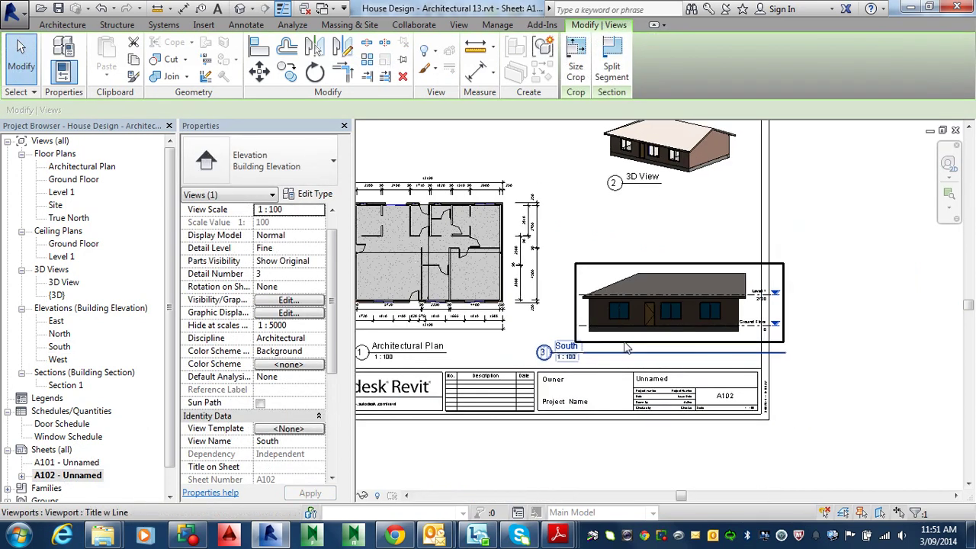
left_click(619, 343)
mouse_move(618, 343)
left_mouse_down()
mouse_move(593, 347)
mouse_move(619, 354)
mouse_move(604, 353)
left_mouse_up()
scroll(561, 365, "up", 2)
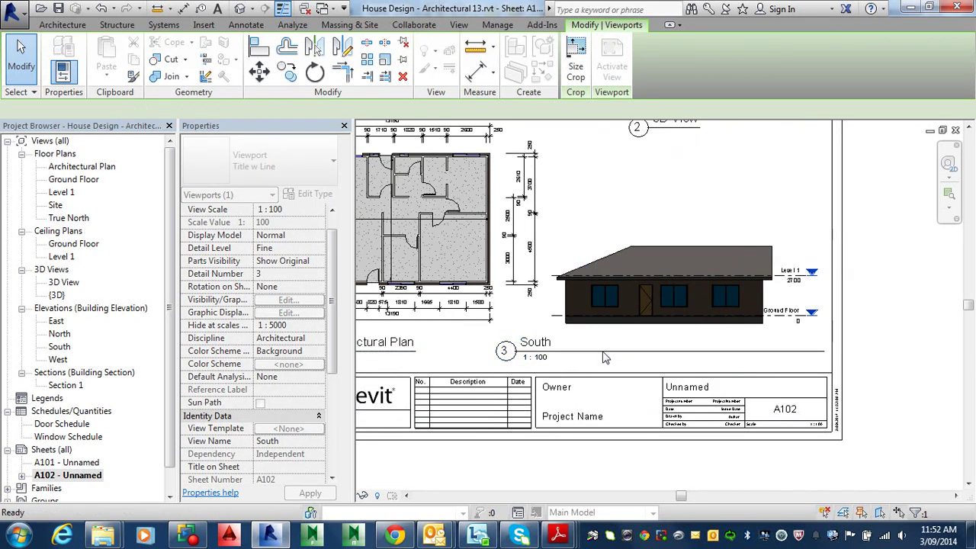
key("Escape")
- Move the South view title right to sit beneath the elevation and shorten its title line to just past the name
left_click(572, 356)
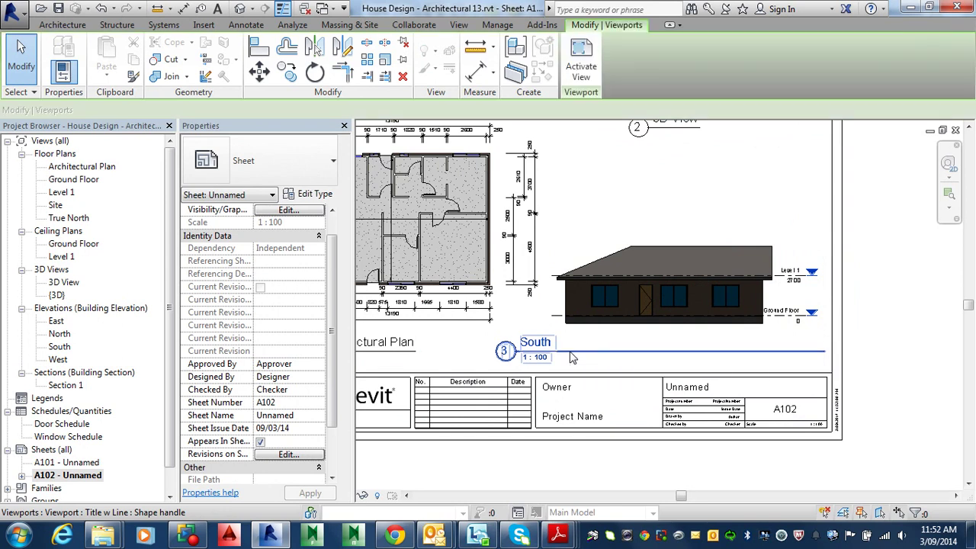
left_click_drag(570, 354, 636, 358)
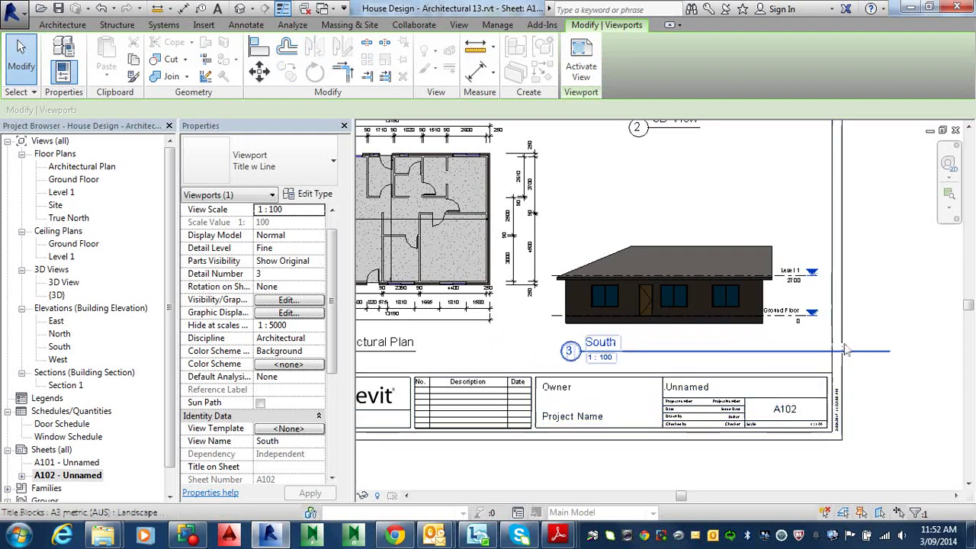
left_click(822, 324)
left_click_drag(889, 352, 633, 357)
key("Escape")
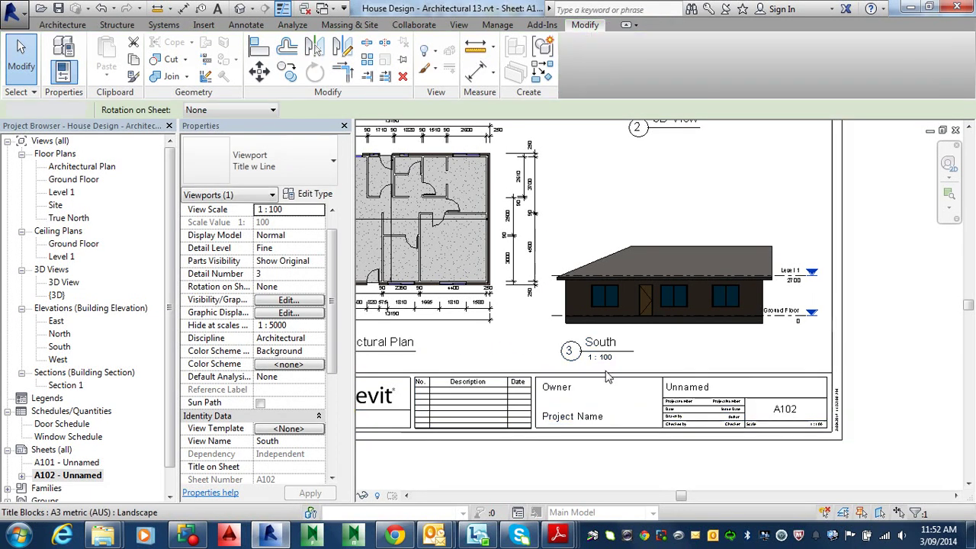
- Examine the overall arrangement of the views on the sheet and the scale entry in the title block
scroll(603, 400, "down", 5)
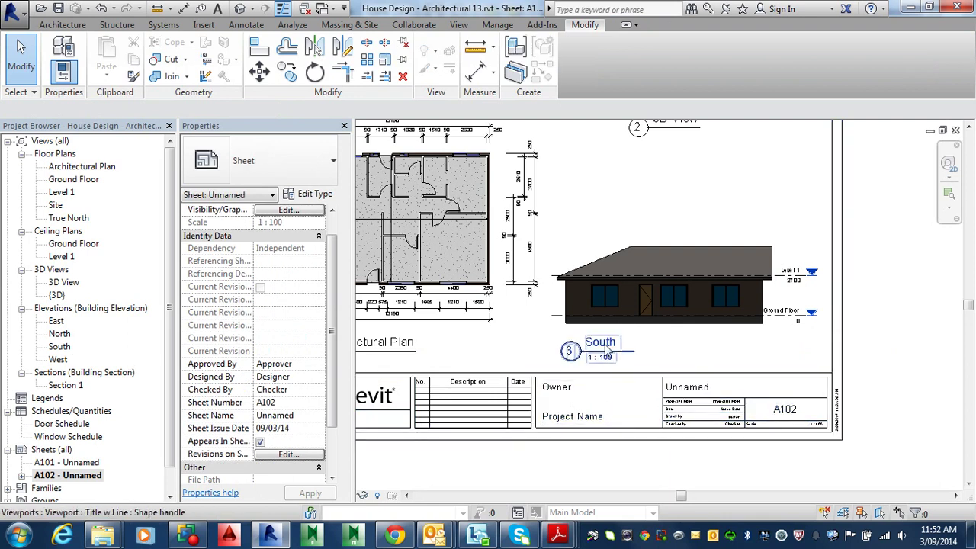
middle_click_drag(652, 374, 657, 381)
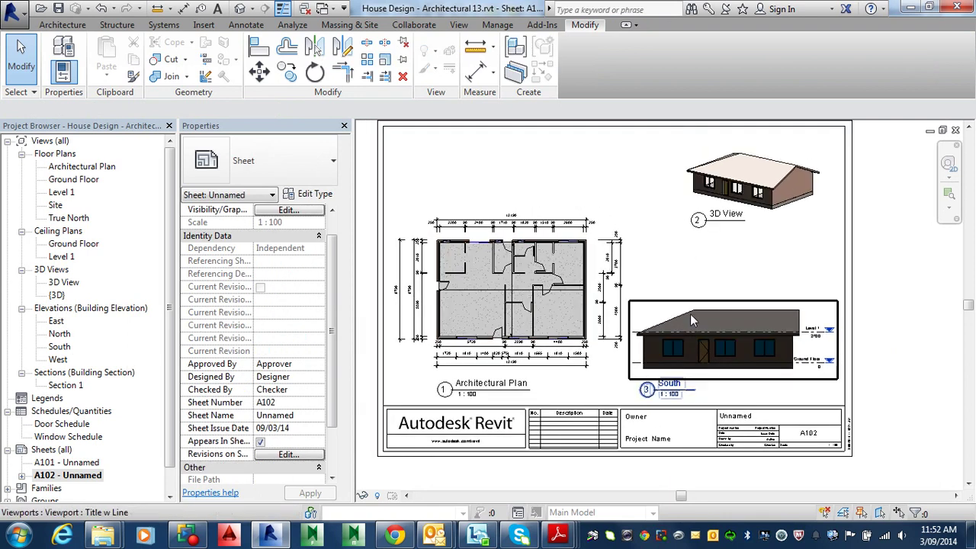
scroll(725, 241, "up", 2)
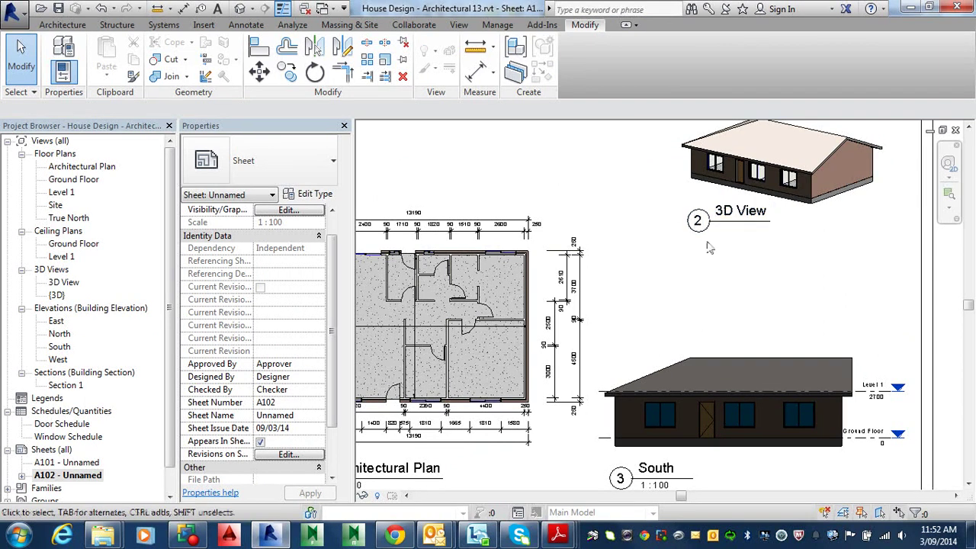
scroll(708, 246, "down", 2)
scroll(603, 320, "up", 1)
middle_click_drag(577, 305, 581, 204)
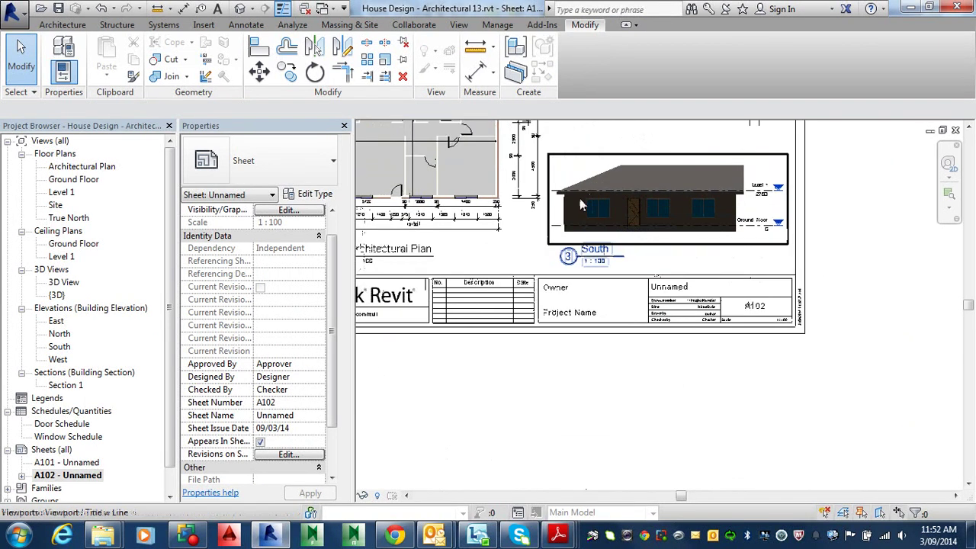
scroll(679, 343, "up", 3)
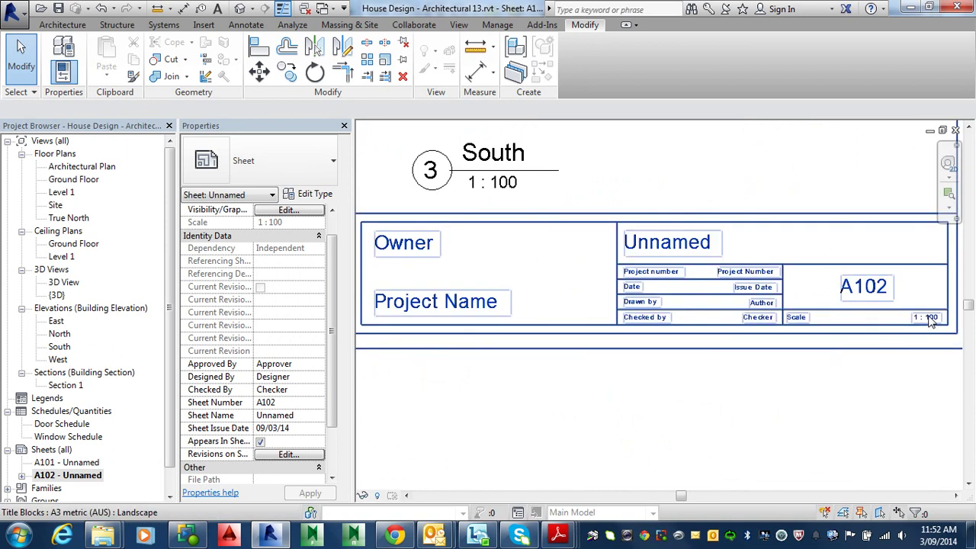
scroll(723, 343, "down", 1)
middle_click_drag(605, 290, 719, 460)
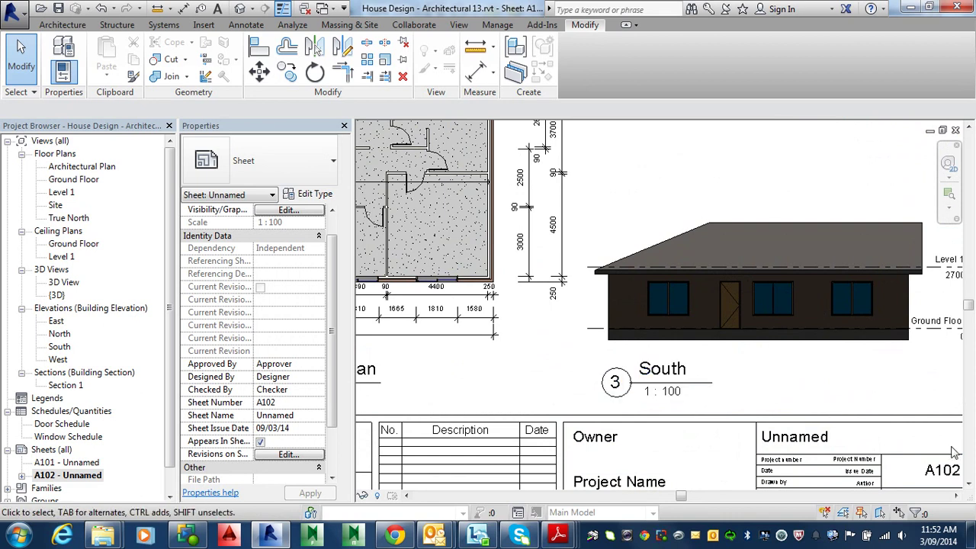
middle_click_drag(953, 452, 909, 405)
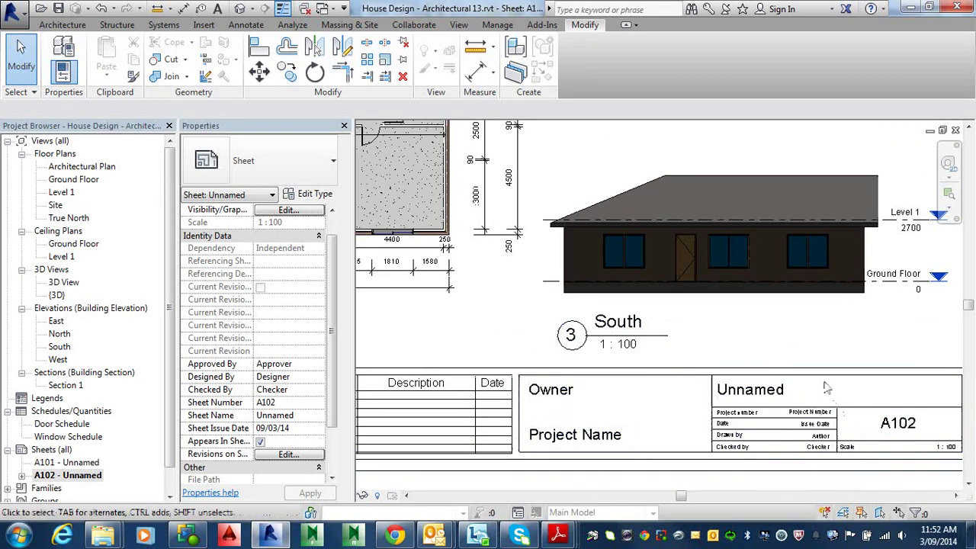
scroll(728, 357, "down", 1)
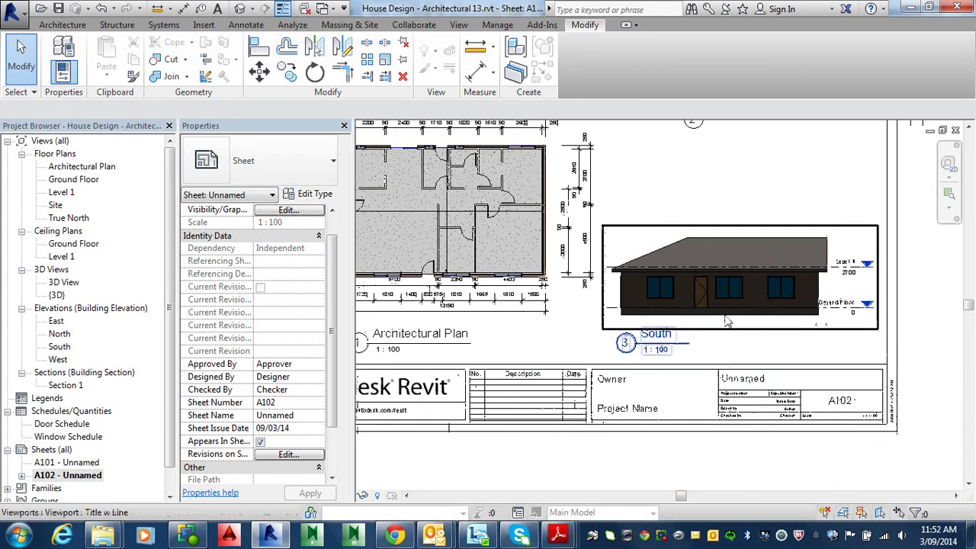
scroll(713, 322, "down", 2)
middle_click_drag(697, 309, 708, 370)
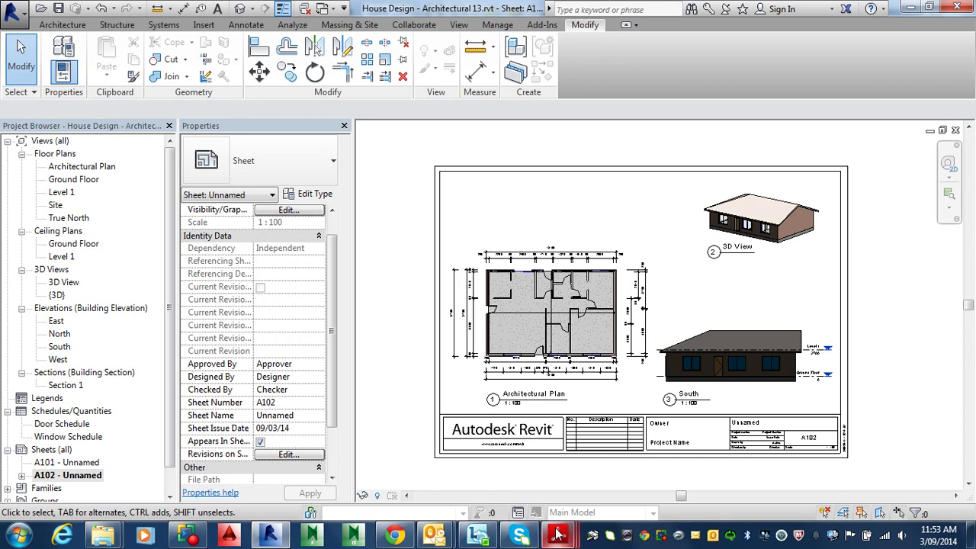
- Switch to the House Design - Architectural notes PDF and read the instructions for renaming the sheet and filling in the title block
mouse_move(570, 533)
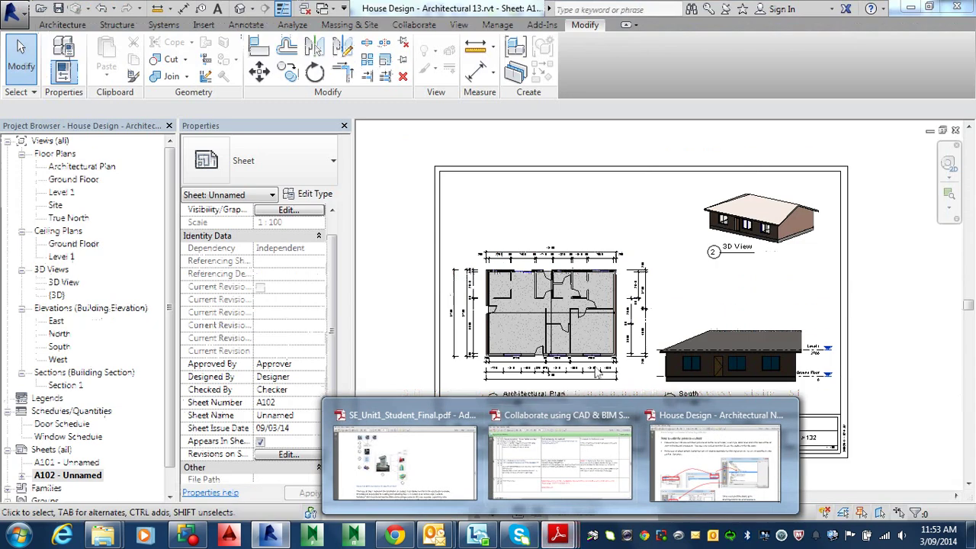
left_click(714, 464)
scroll(547, 325, "down", 10)
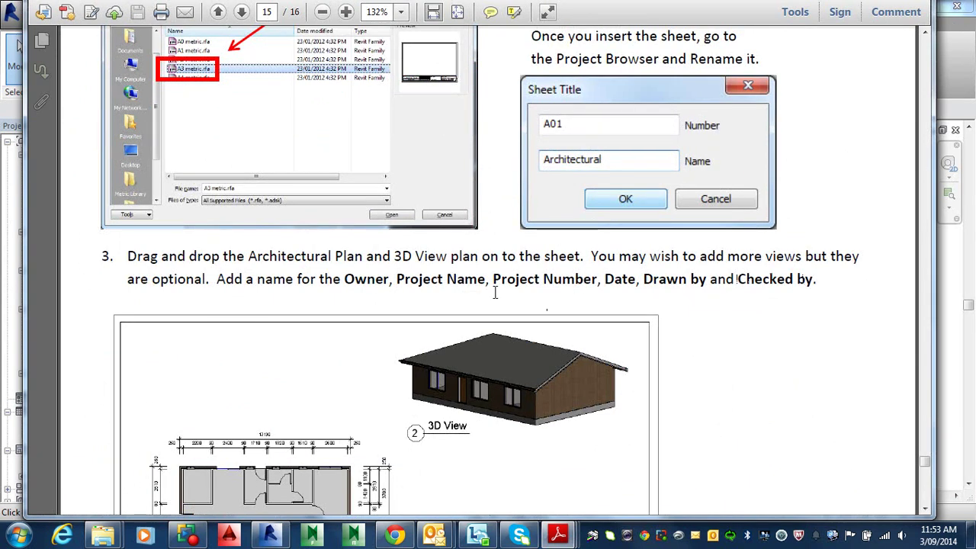
scroll(441, 257, "down", 3)
scroll(479, 244, "up", 6)
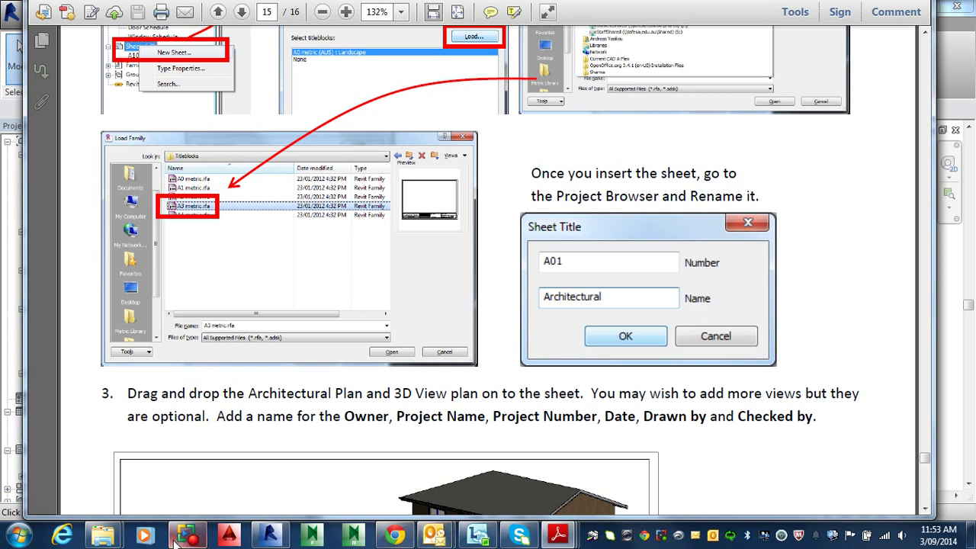
- Switch back to Revit and rename sheet A102 with the number A01 and the name Architectural
left_click(273, 536)
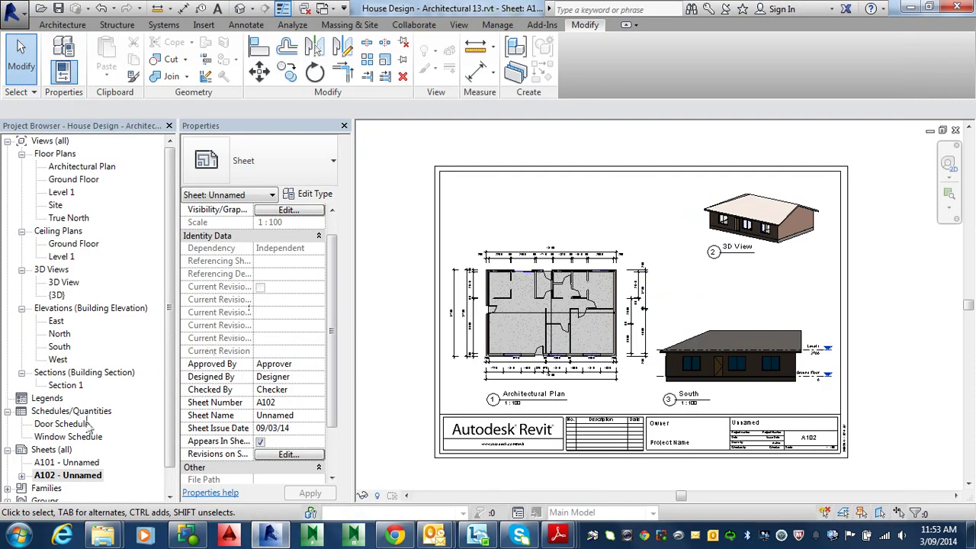
left_click(67, 475)
right_click(89, 478)
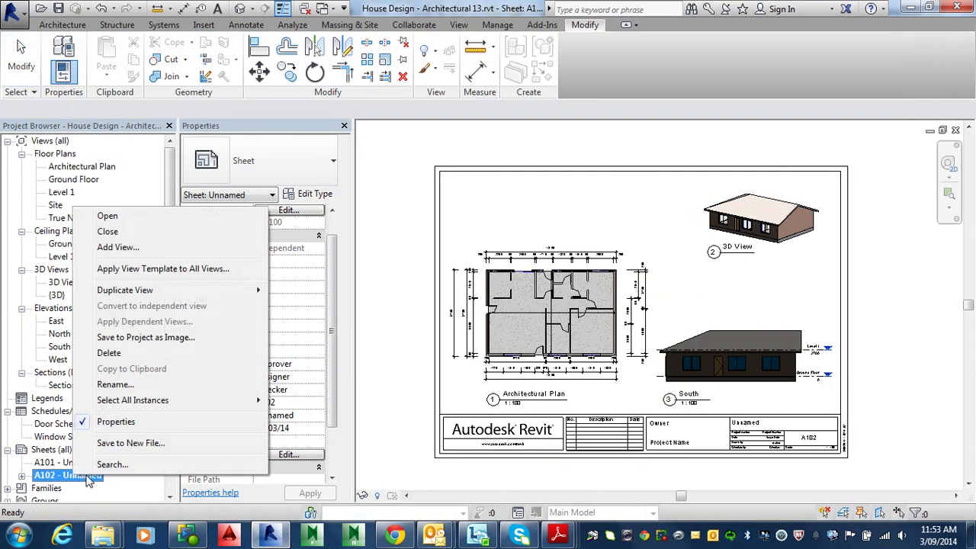
left_click(113, 385)
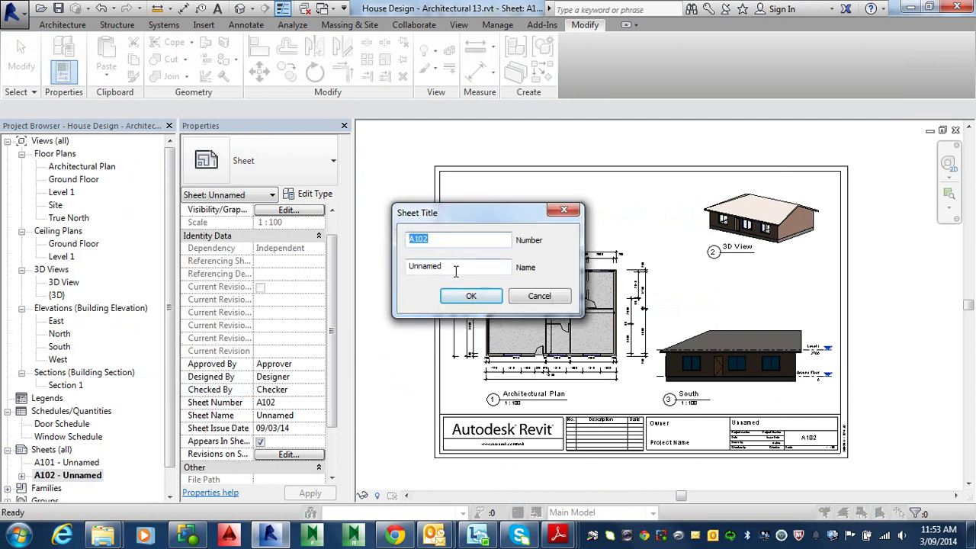
type("A01")
double_click(454, 269)
type("A")
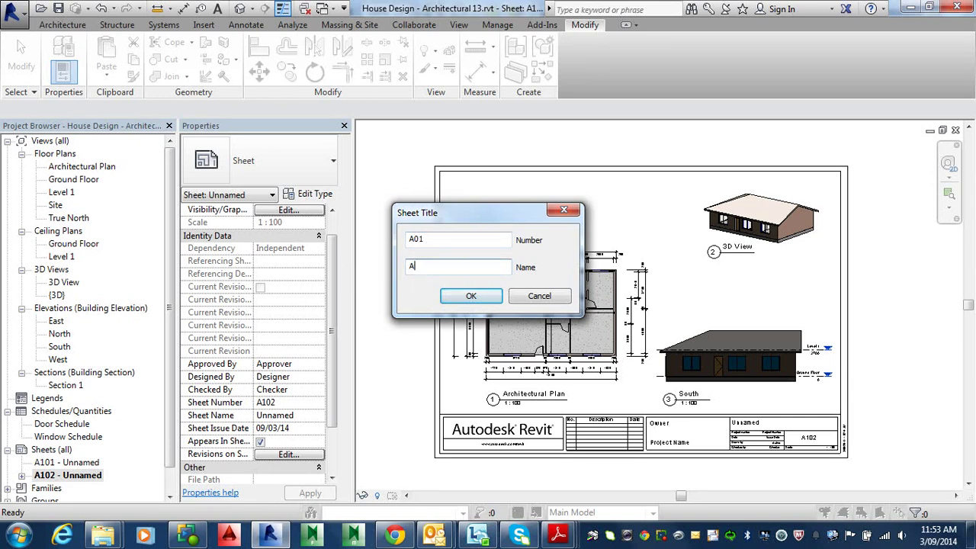
type("rchitectural")
left_click(465, 296)
- Enter the owner's full name in the Owner field of sheet A01's title block
scroll(770, 440, "up", 5)
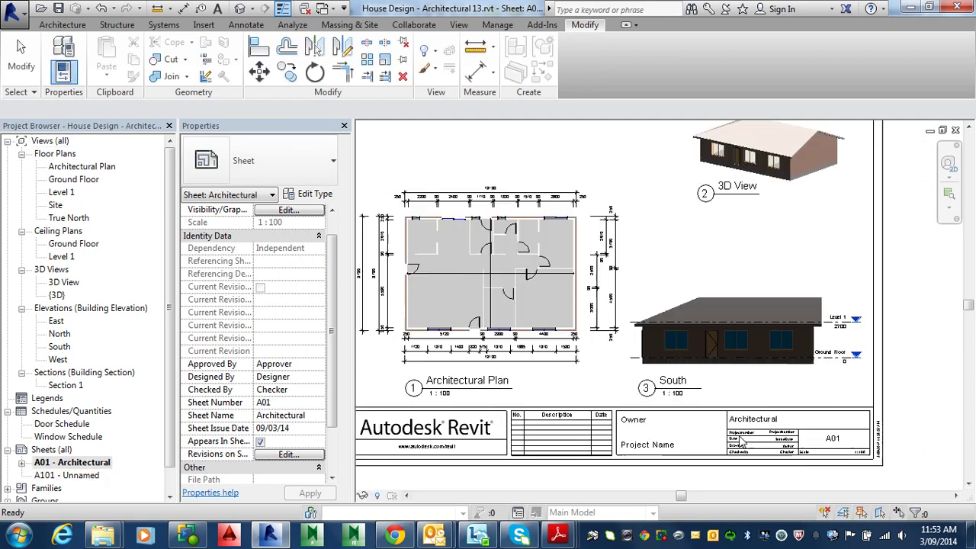
scroll(769, 442, "up", 2)
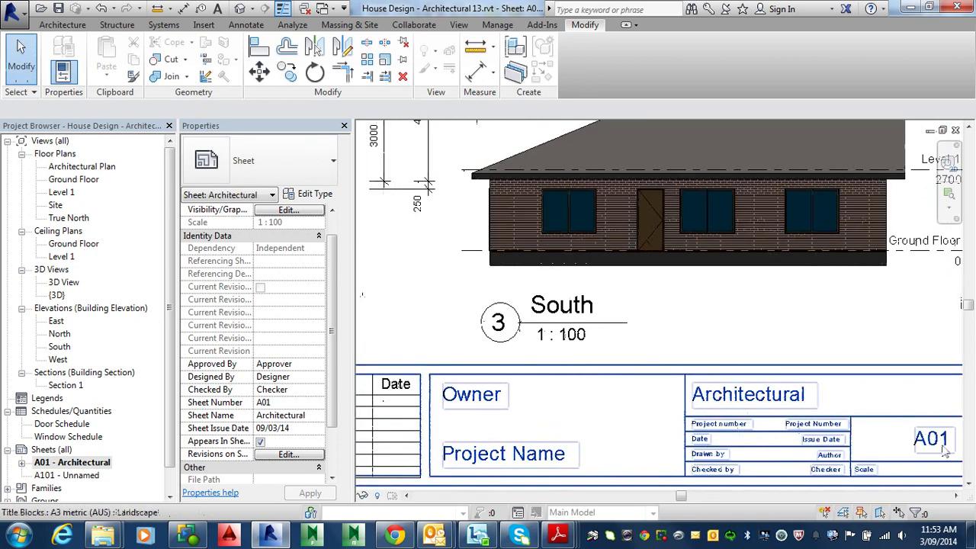
scroll(755, 441, "down", 1)
middle_click_drag(755, 441, 793, 434)
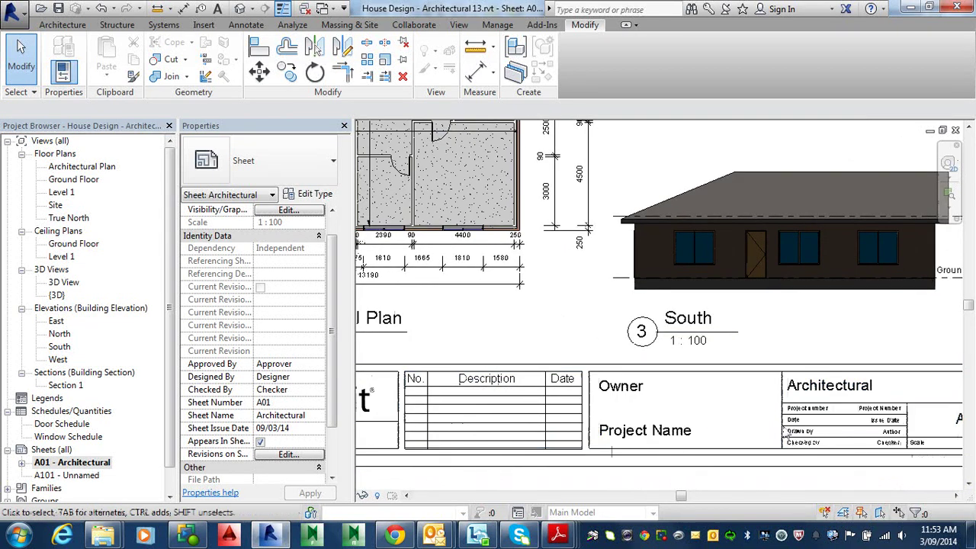
middle_click_drag(620, 393, 675, 396)
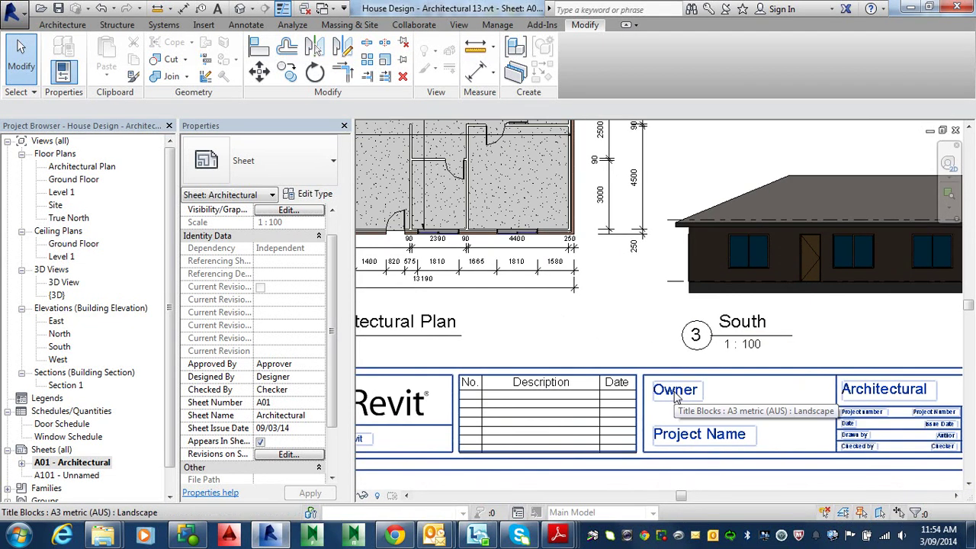
left_click(674, 397)
left_click(675, 393)
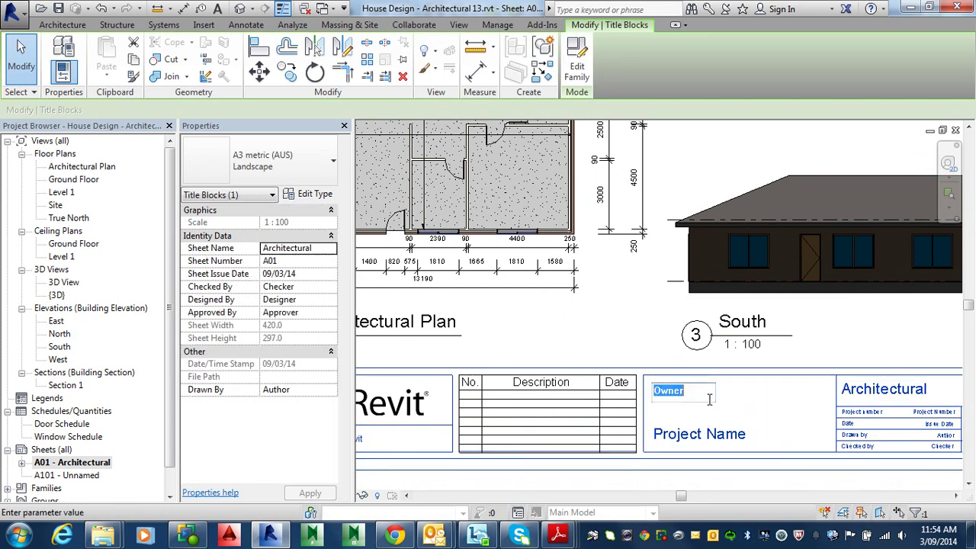
type("Andreas")
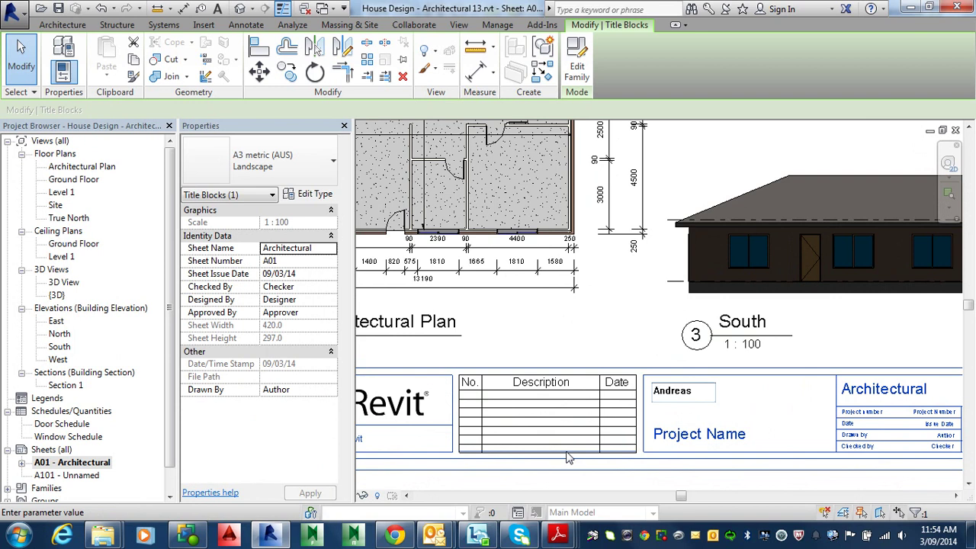
type(" Vasiliou")
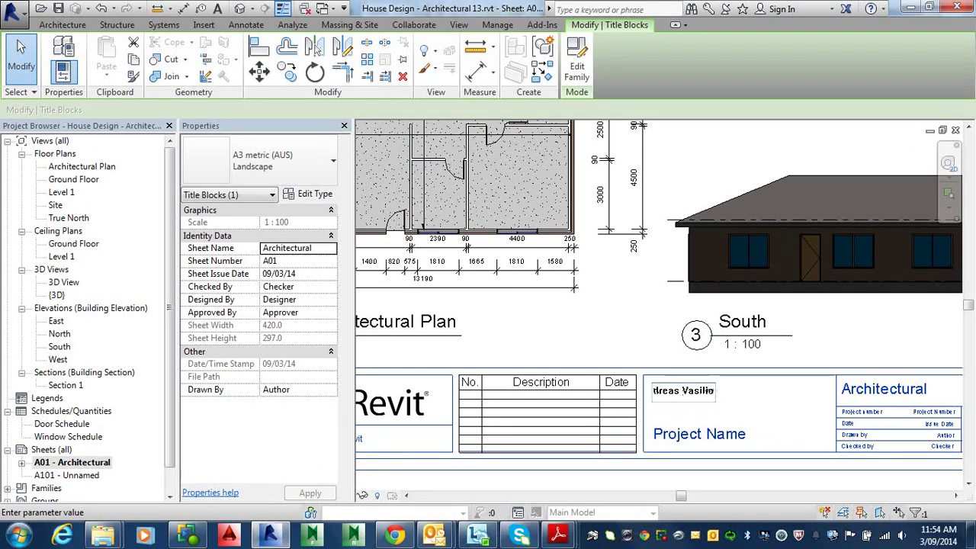
left_click(740, 435)
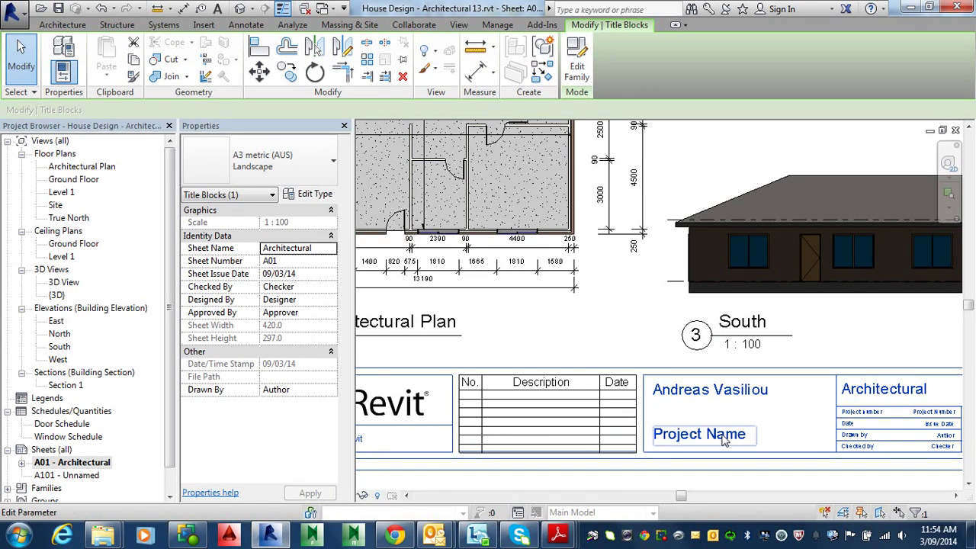
- Set the project name in the title block to My House
left_click(740, 435)
type("My House")
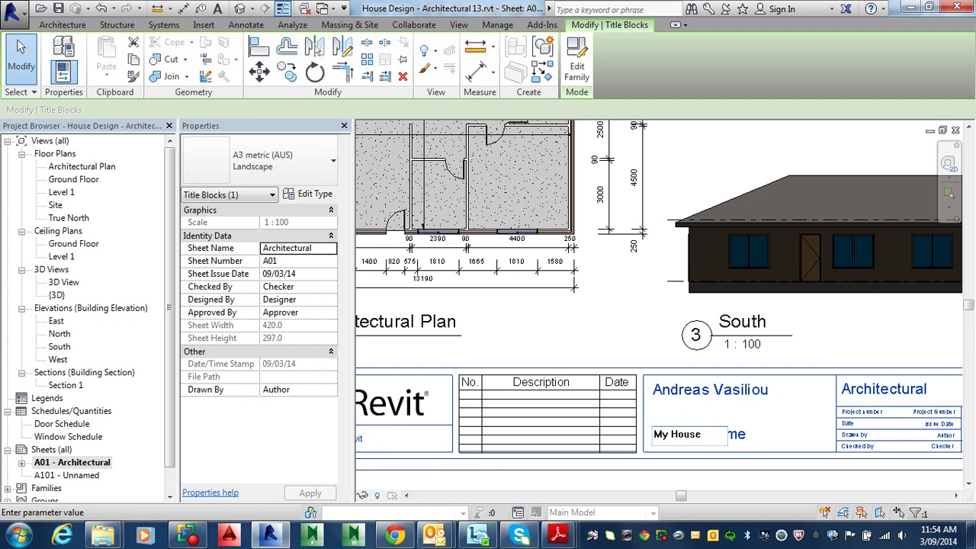
left_click(793, 437)
- Set the project number in the title block to A00010
middle_click_drag(797, 436, 604, 436)
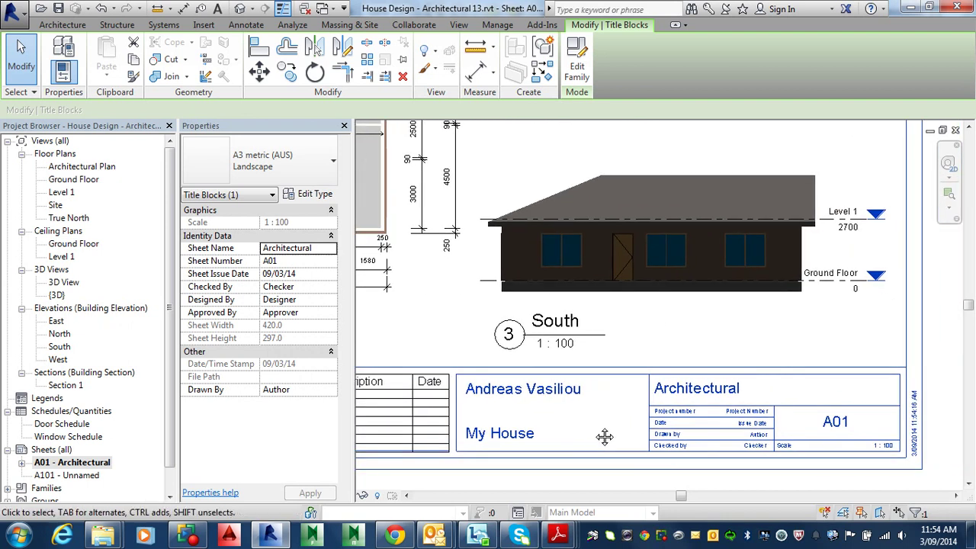
scroll(755, 435, "up", 2)
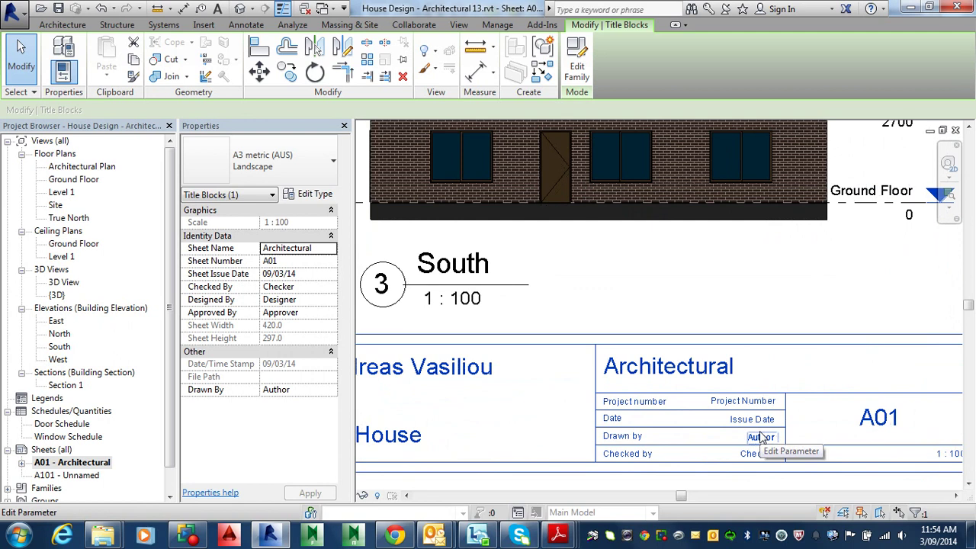
middle_click_drag(760, 436, 712, 436)
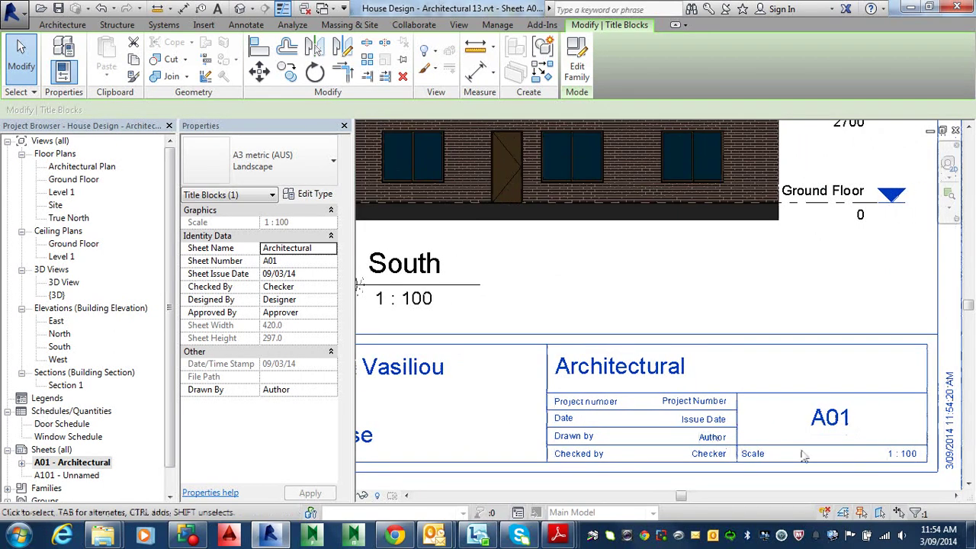
scroll(845, 456, "up", 1)
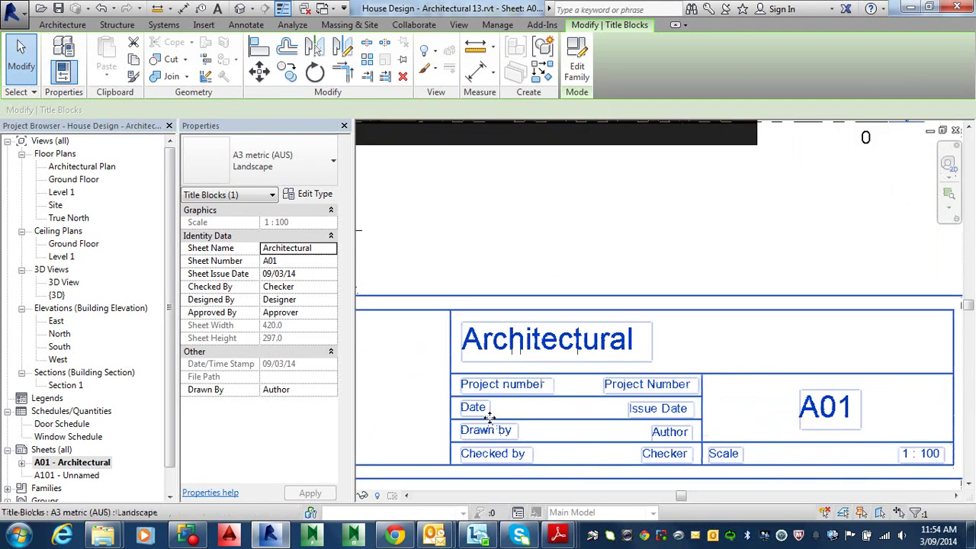
left_click(657, 410)
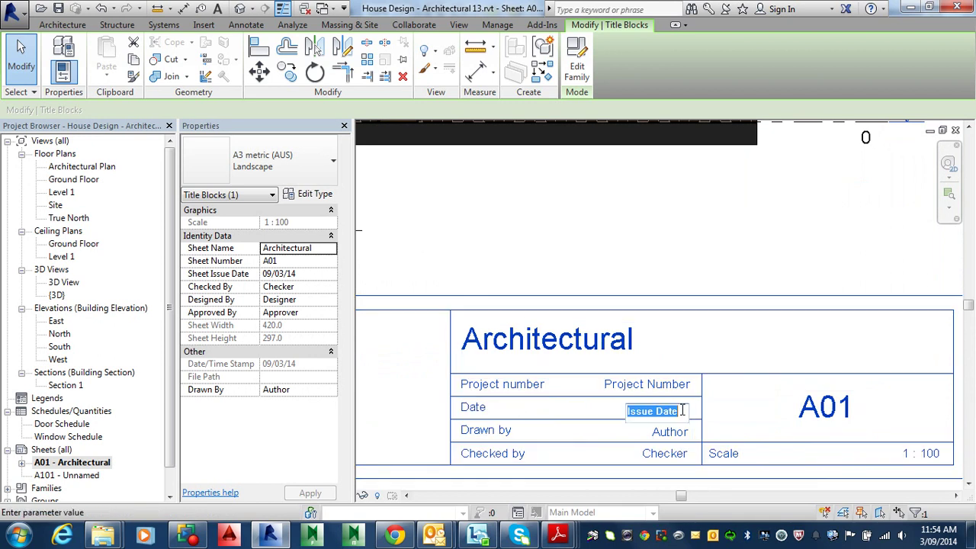
left_click(686, 389)
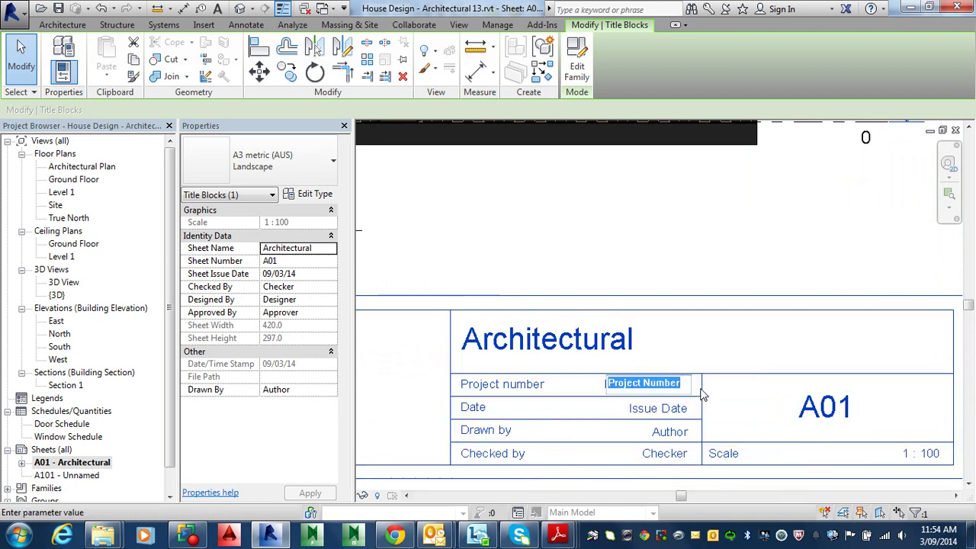
type("A00")
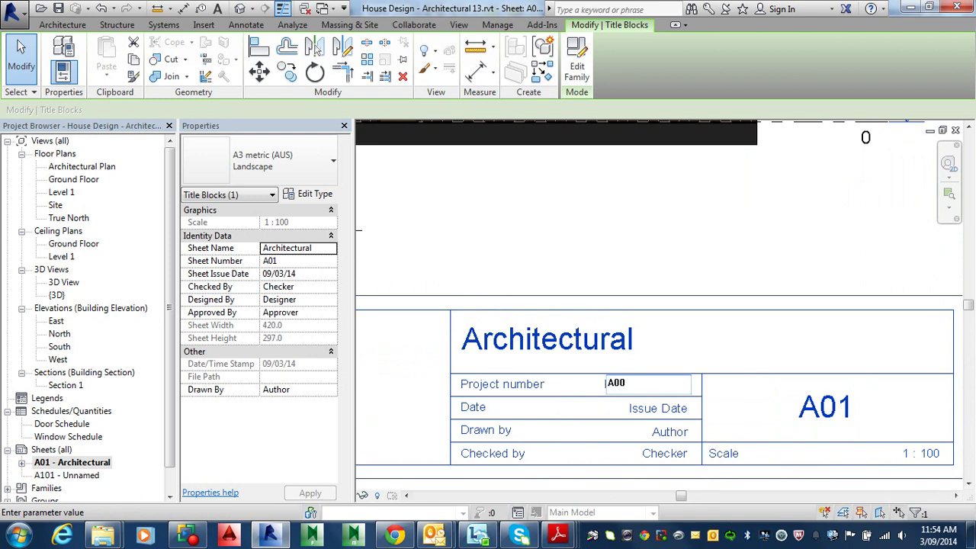
type("010")
left_click(699, 387)
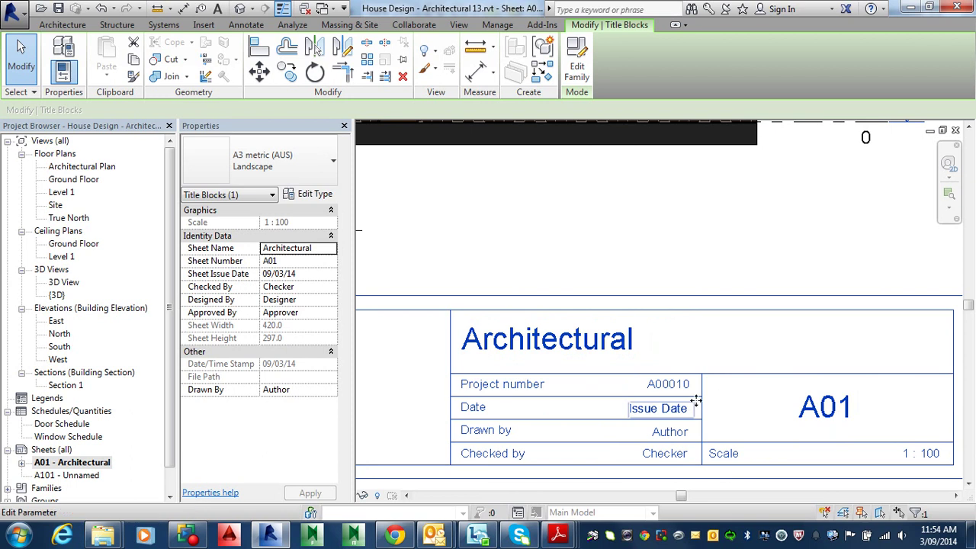
- Set the issue date in the title block to Sep 2014
left_click(665, 410)
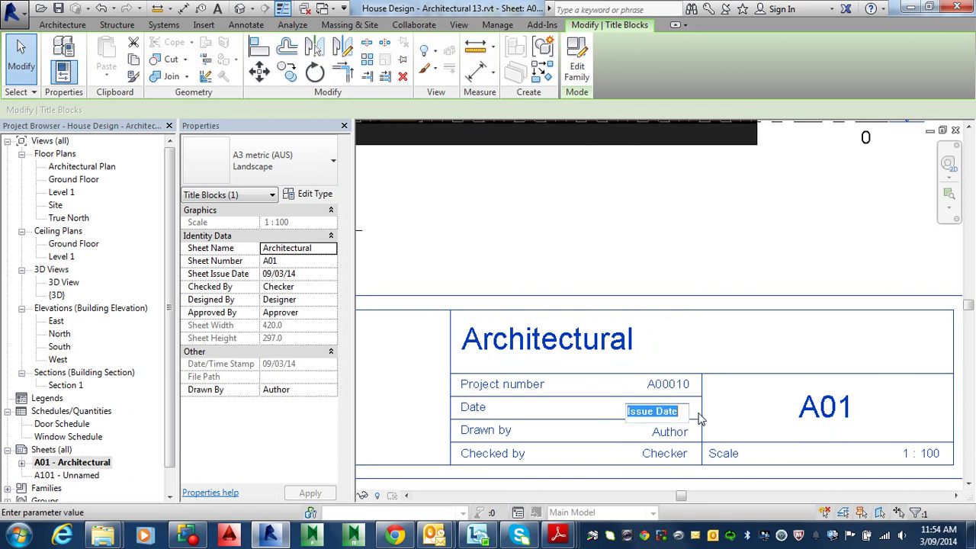
type("Sep 20")
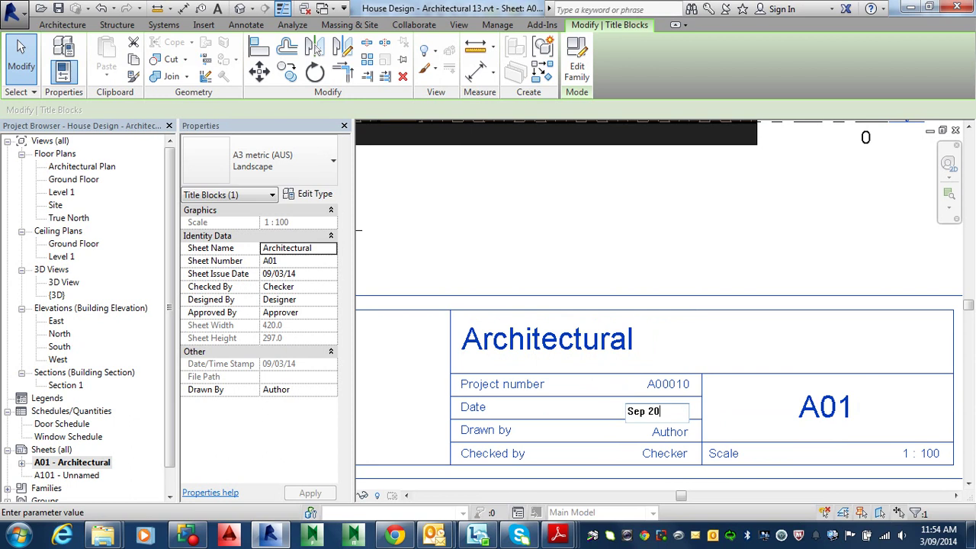
type("14")
left_click(701, 419)
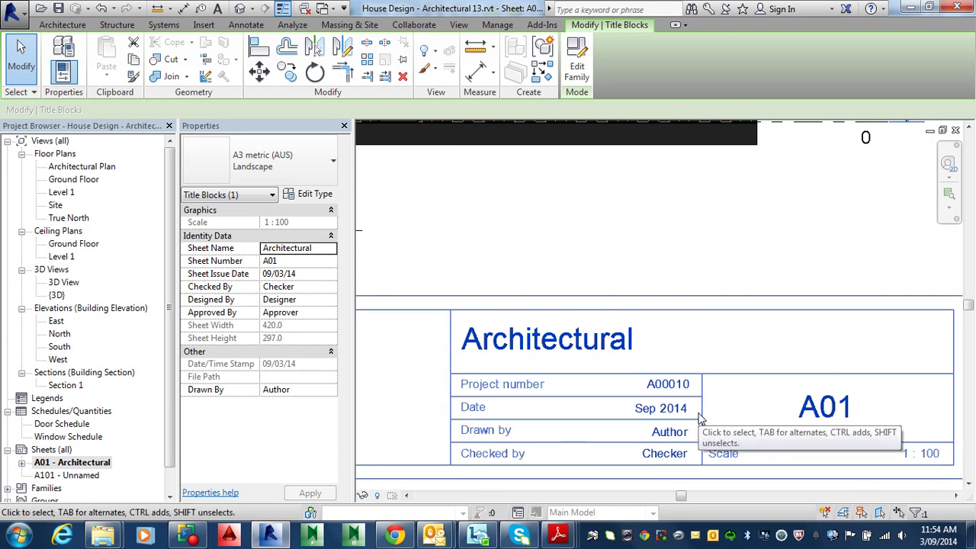
- Enter the initials AV for both Drawn by and Checked by in the title block
left_click(688, 438)
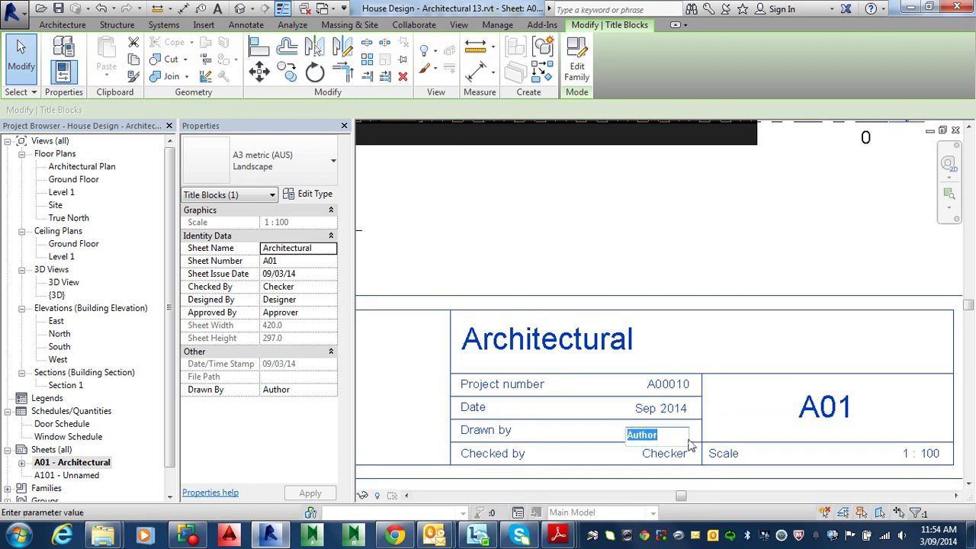
type("AV")
key("Return")
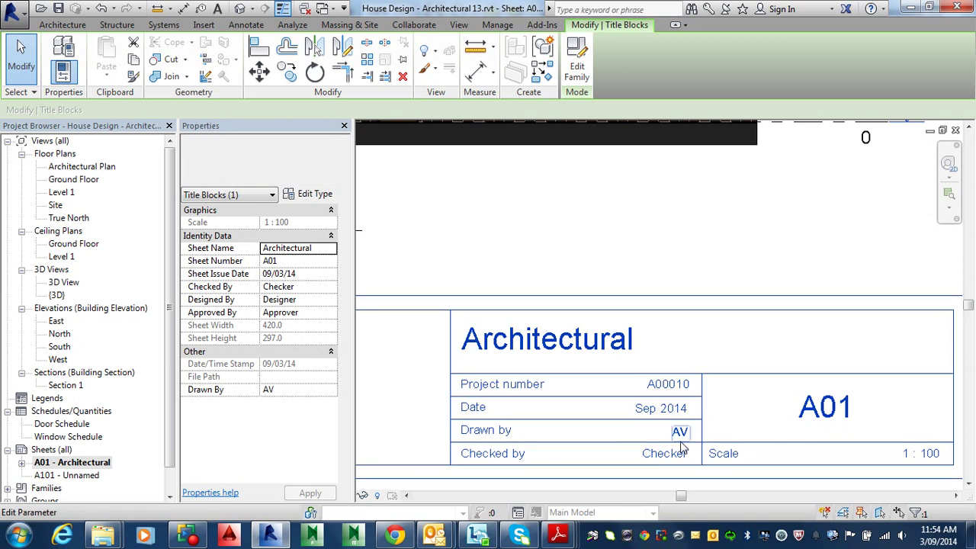
left_click(663, 456)
type("A")
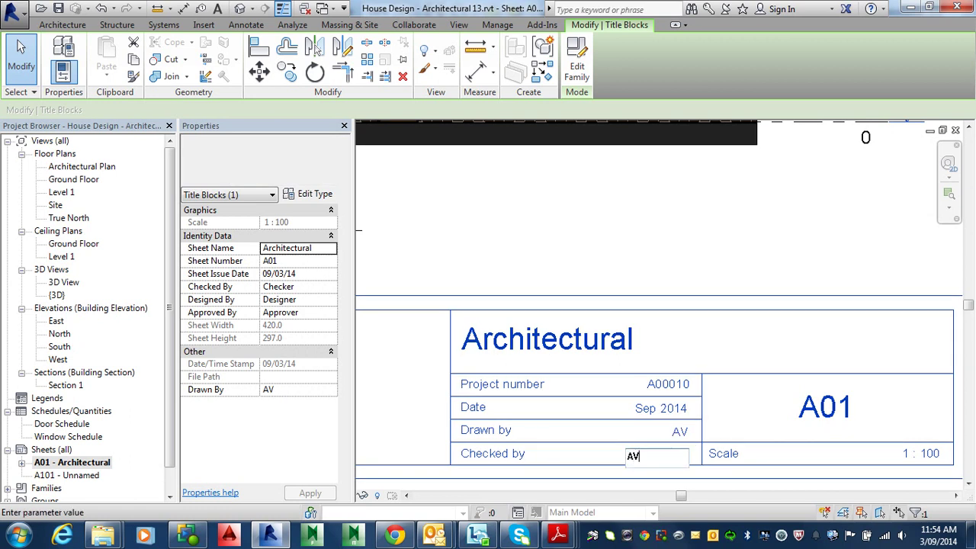
type("V")
key("Return")
- Review the title block details in the Project Information settings, including the project address text, and leave them without changes
scroll(699, 415, "down", 2)
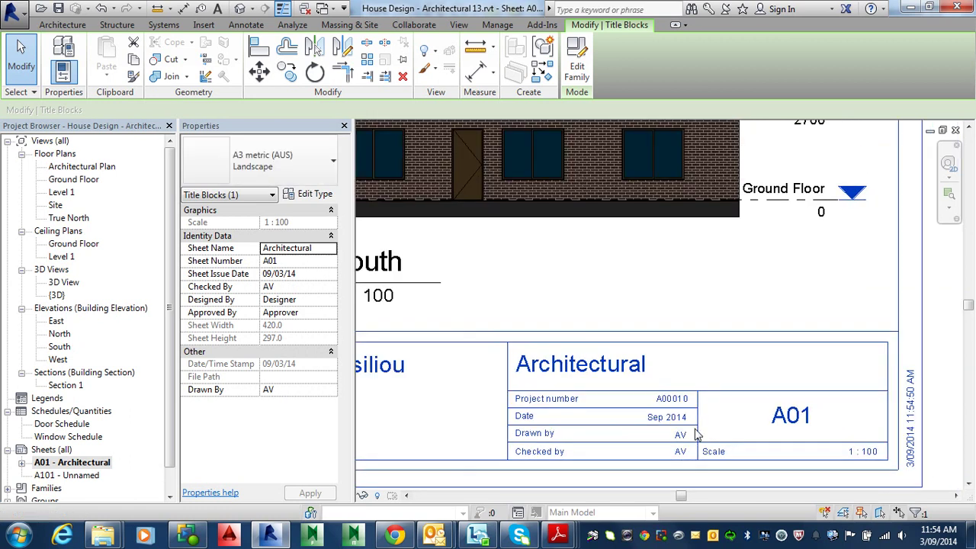
scroll(809, 435, "up", 3)
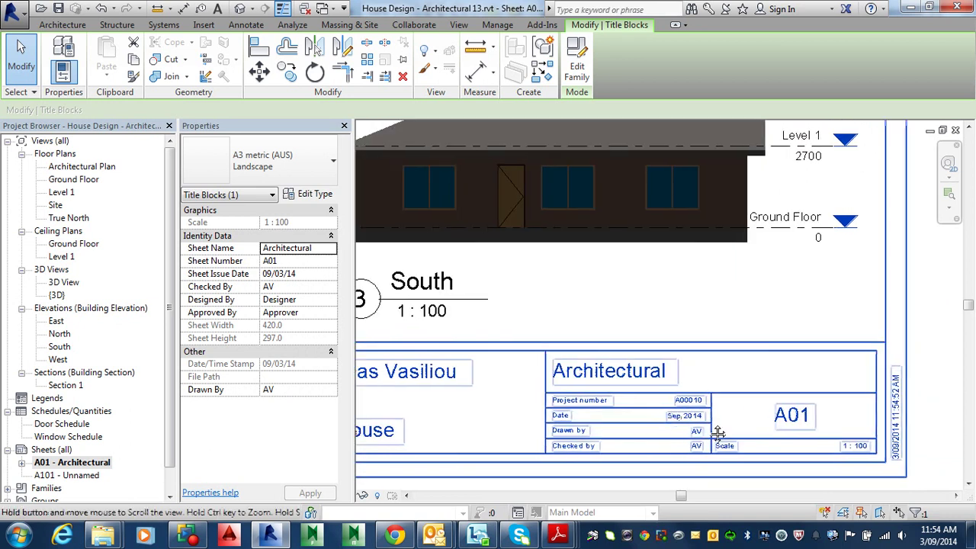
scroll(809, 436, "down", 3)
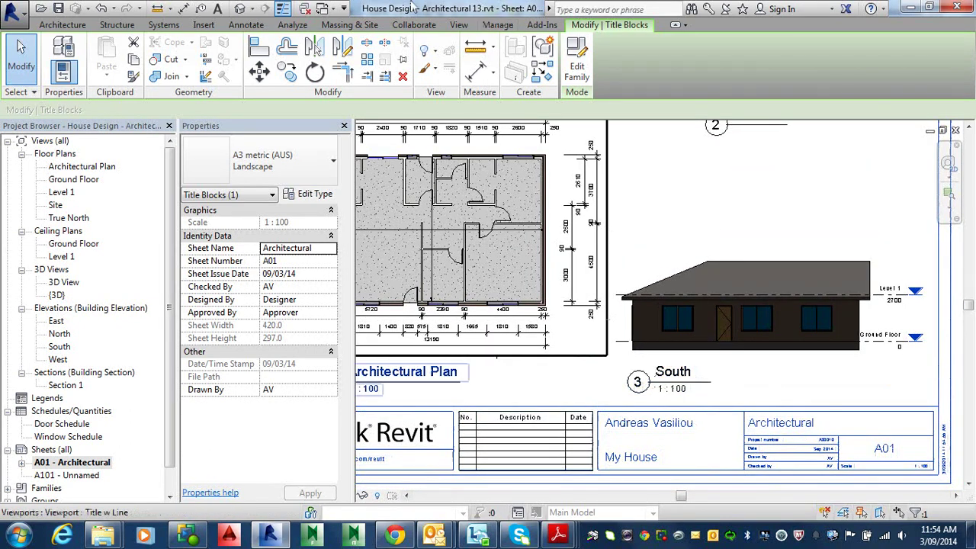
left_click(497, 24)
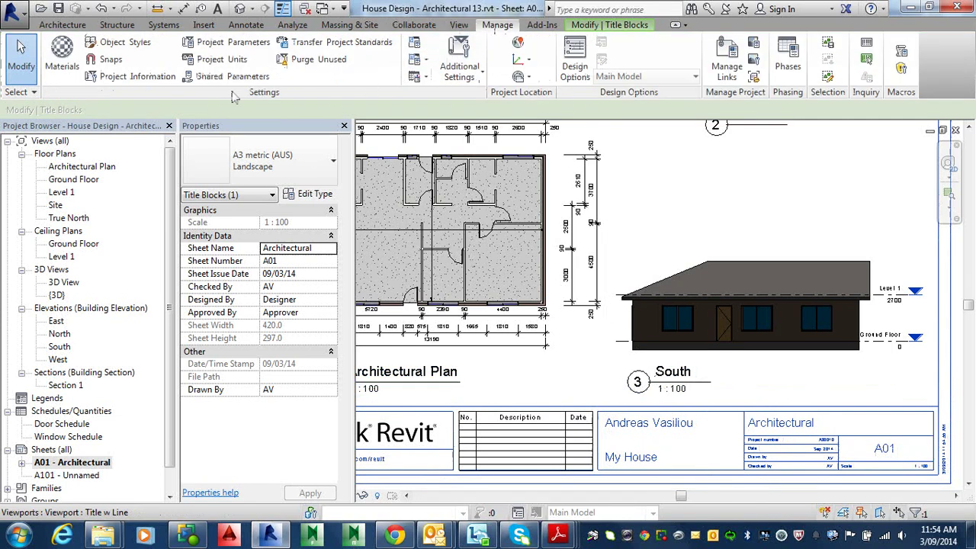
left_click(133, 76)
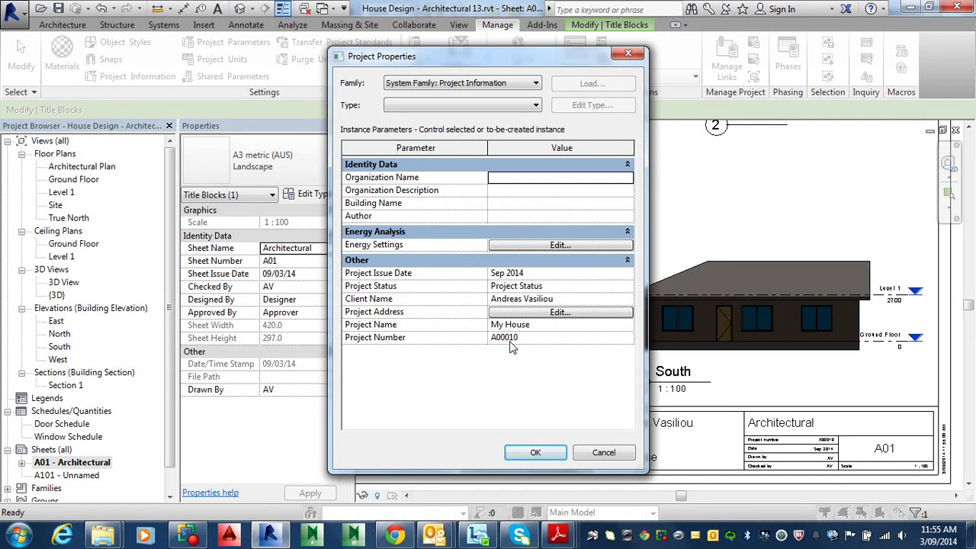
left_click(531, 313)
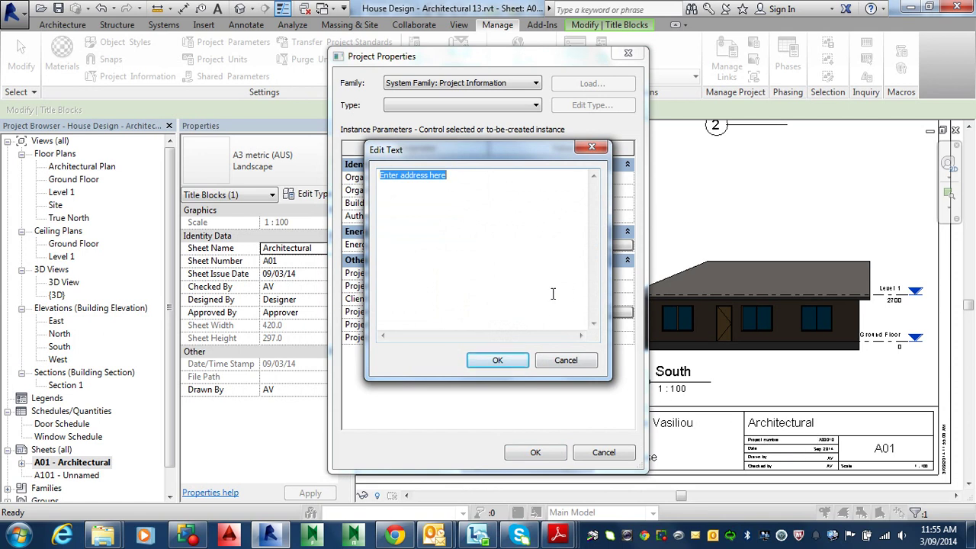
left_click(566, 360)
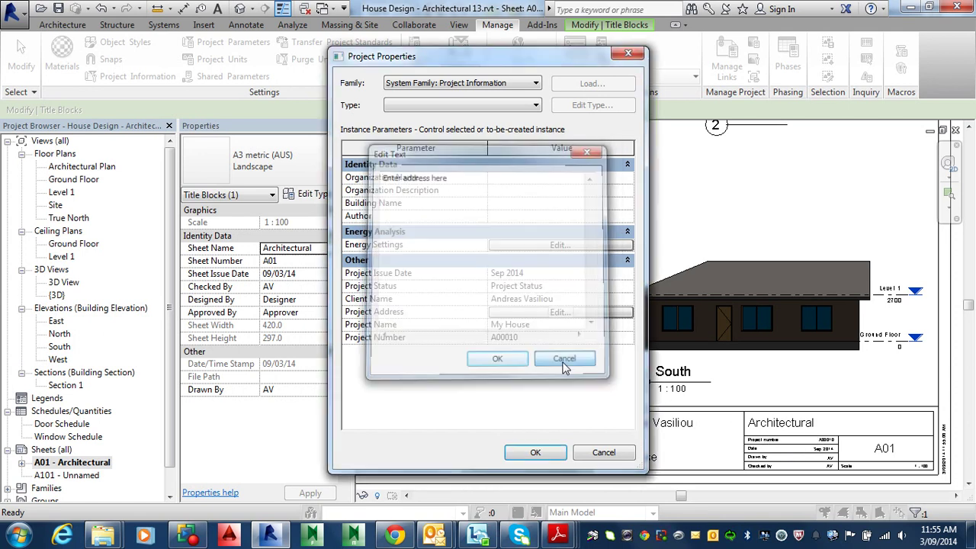
left_click(600, 456)
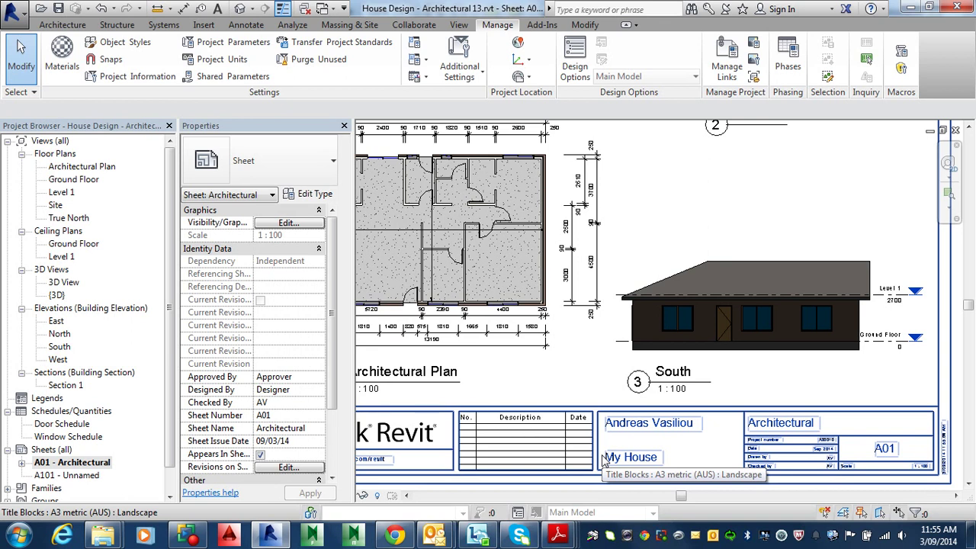
- Start printing sheet A01 - Architectural with Microsoft XPS Document Writer as the printer
scroll(594, 320, "down", 2)
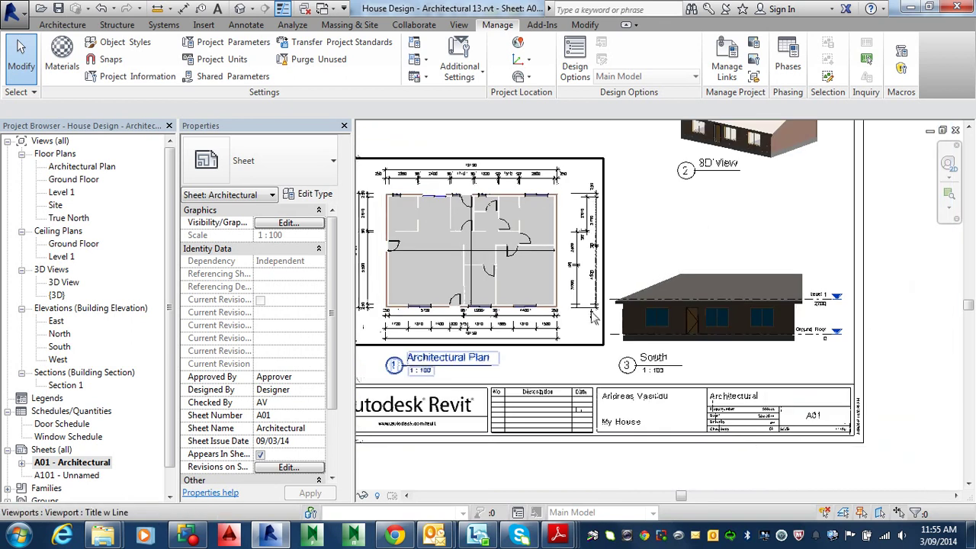
scroll(594, 320, "down", 4)
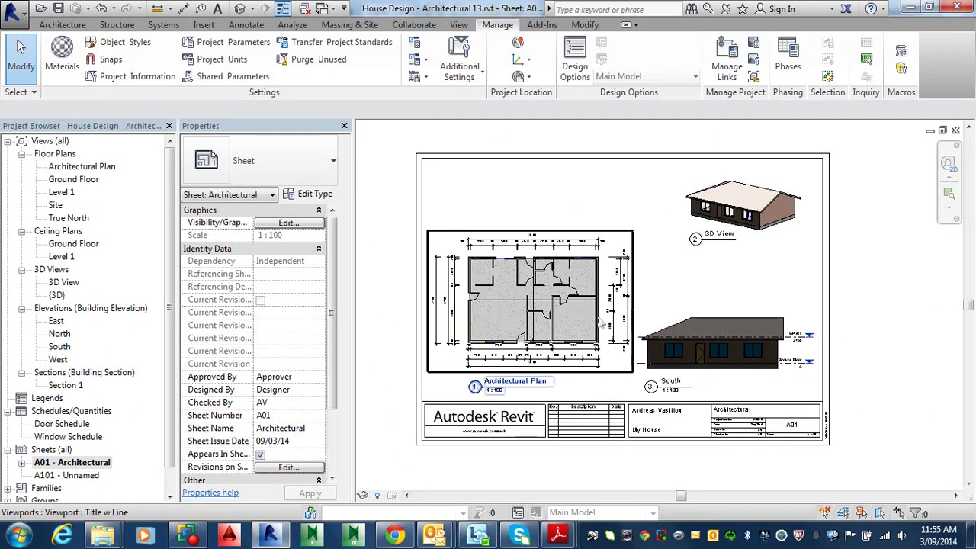
middle_click_drag(563, 276, 555, 267)
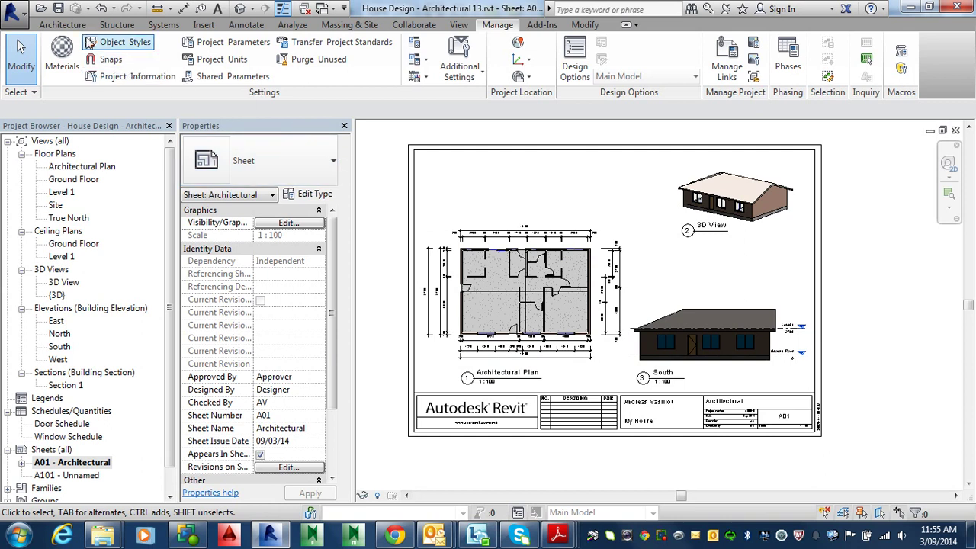
left_click(12, 14)
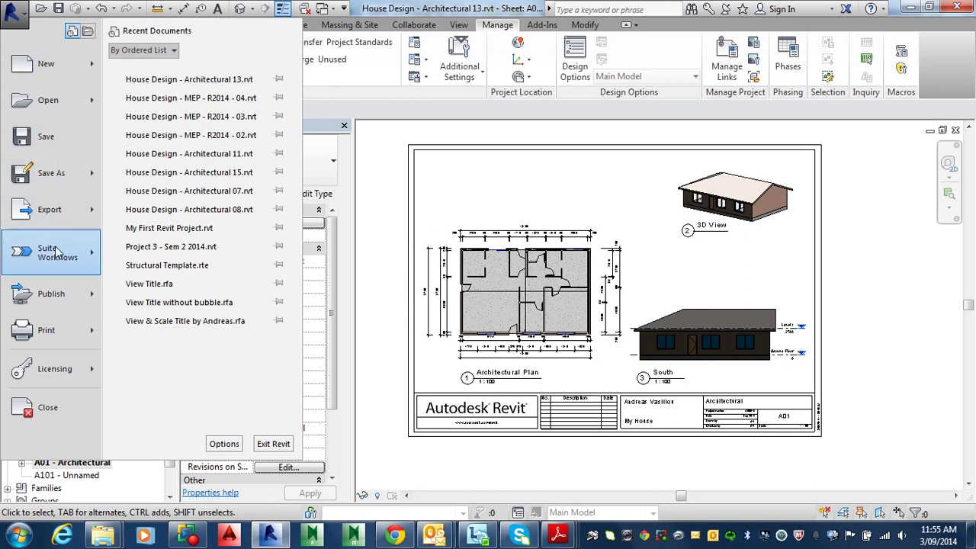
mouse_move(92, 336)
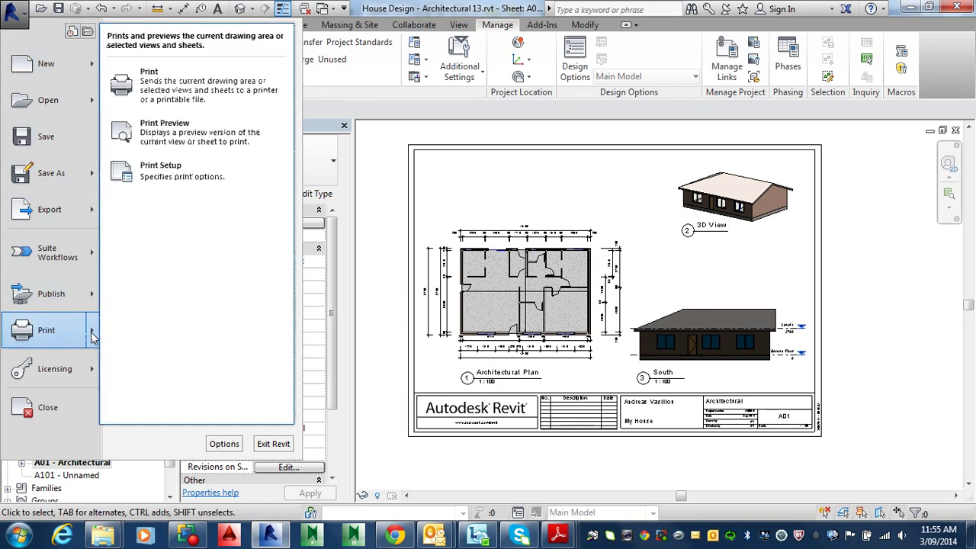
left_click(174, 82)
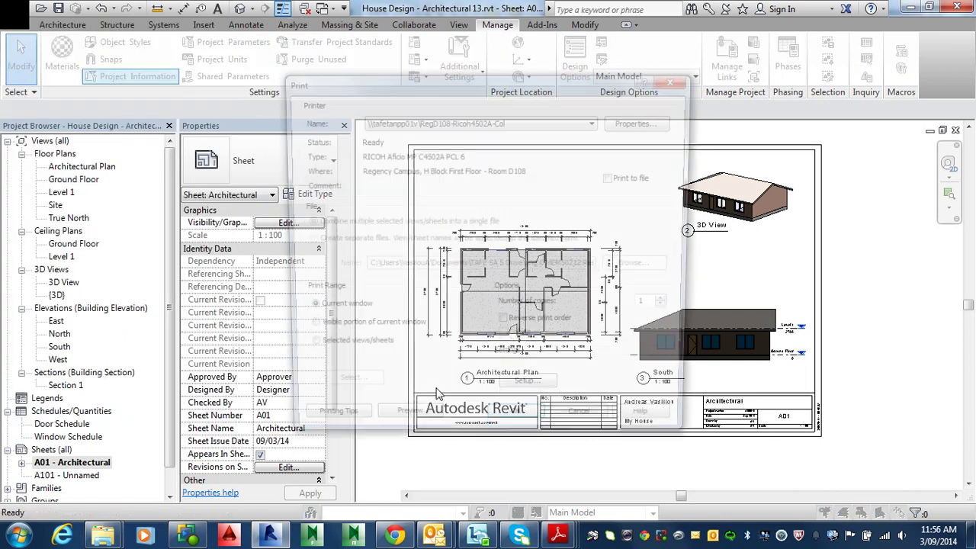
left_click(510, 123)
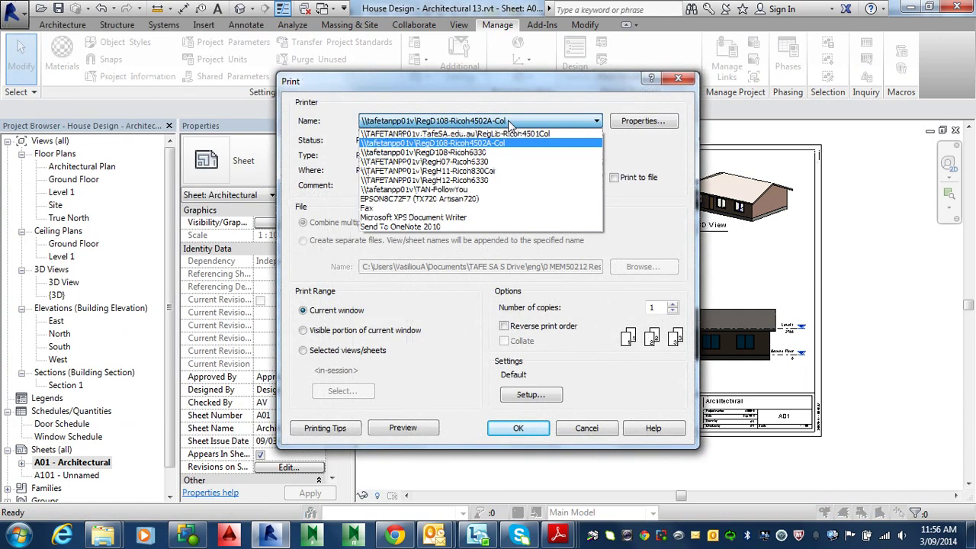
left_click(481, 218)
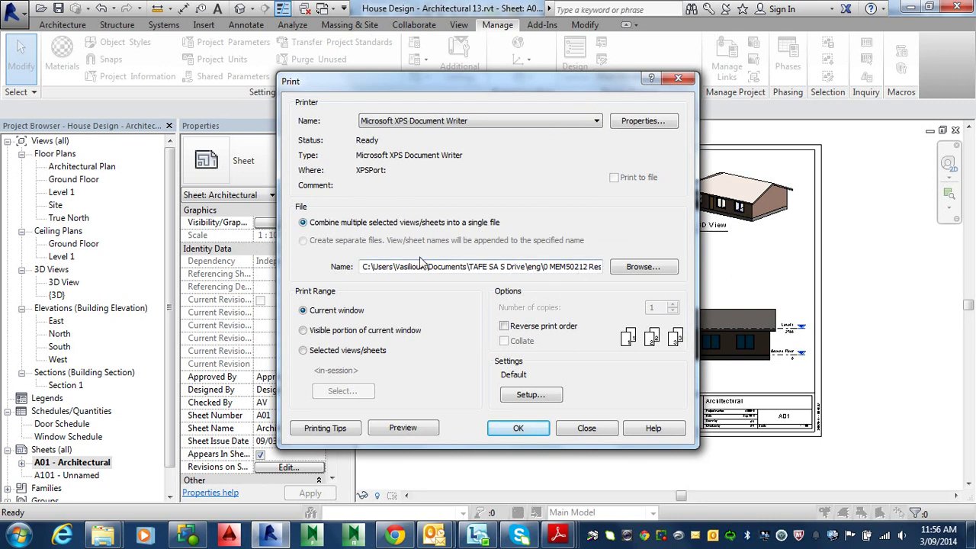
- Set the print output file to House Design - Architectural 13.xps in the Documents folder
left_click(644, 269)
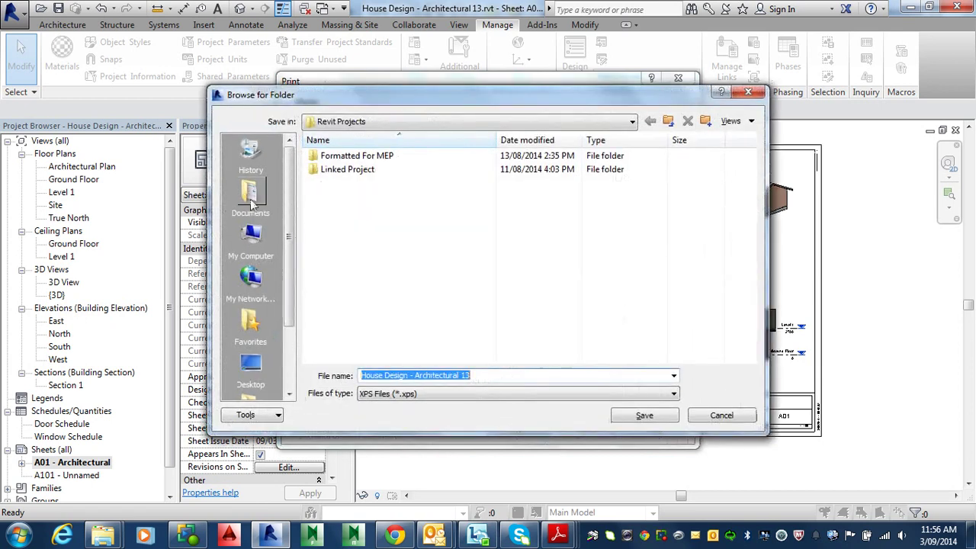
left_click(251, 199)
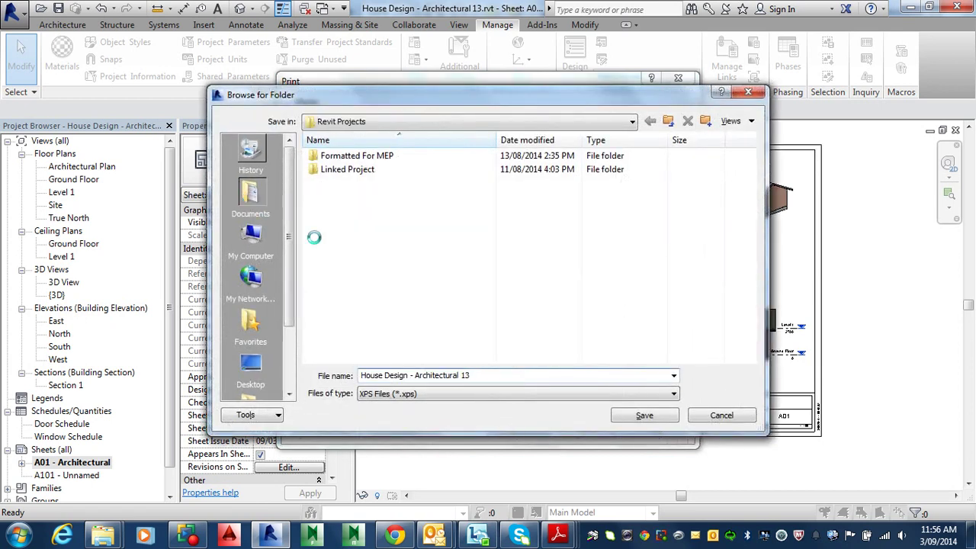
left_click(643, 417)
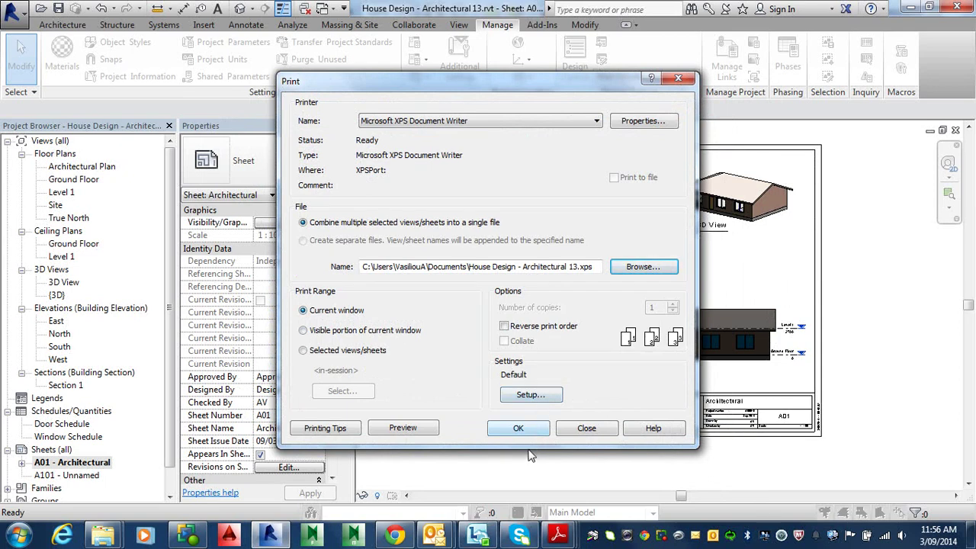
- Set the paper size to A3 in the print setup, keeping landscape orientation and fit to page
left_click(542, 397)
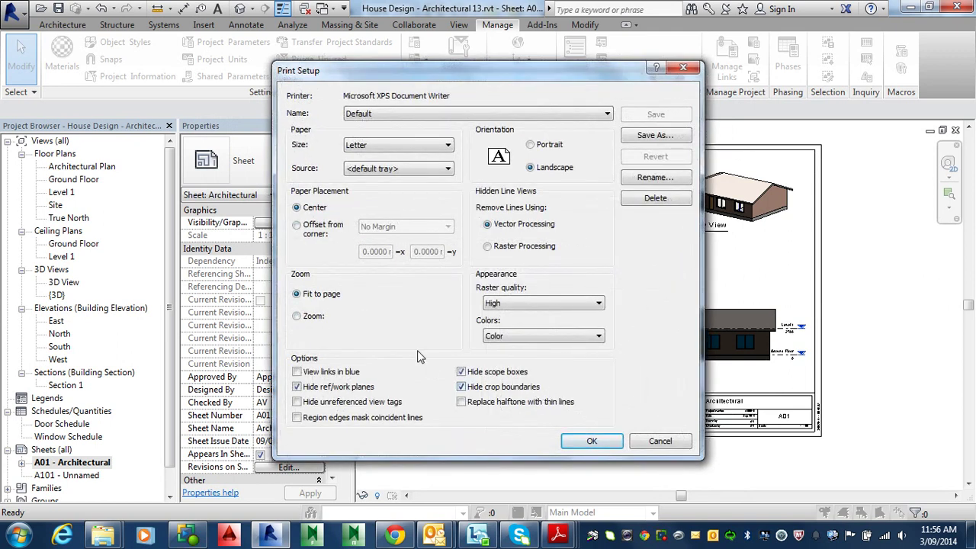
left_click(447, 146)
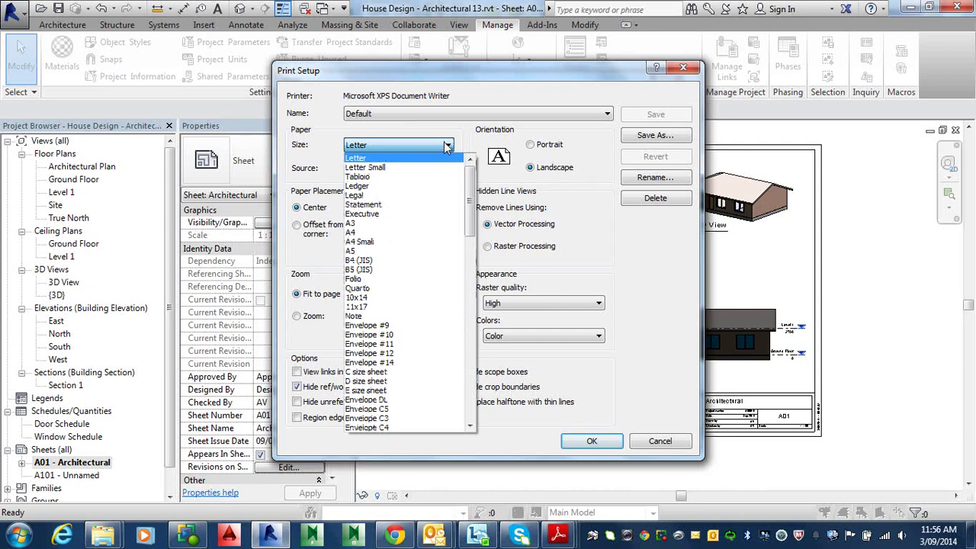
left_click(395, 223)
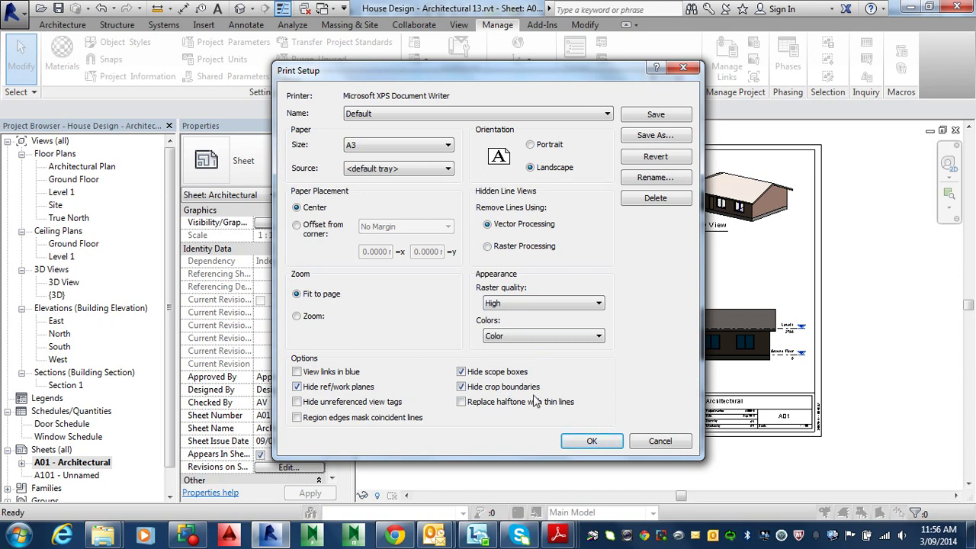
left_click(589, 440)
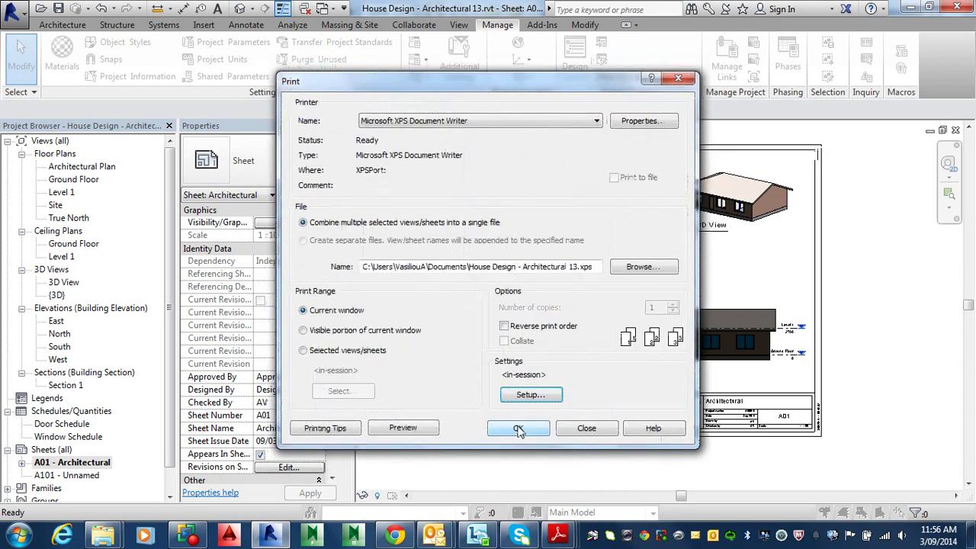
- Print the sheet to the XPS file, replacing the existing file and accepting raster printing for the shaded views
left_click(519, 428)
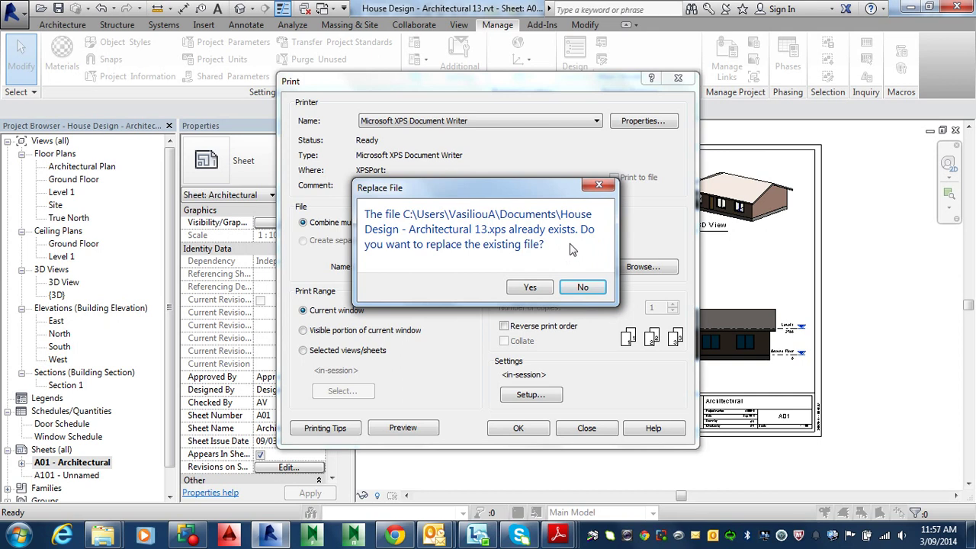
left_click(527, 287)
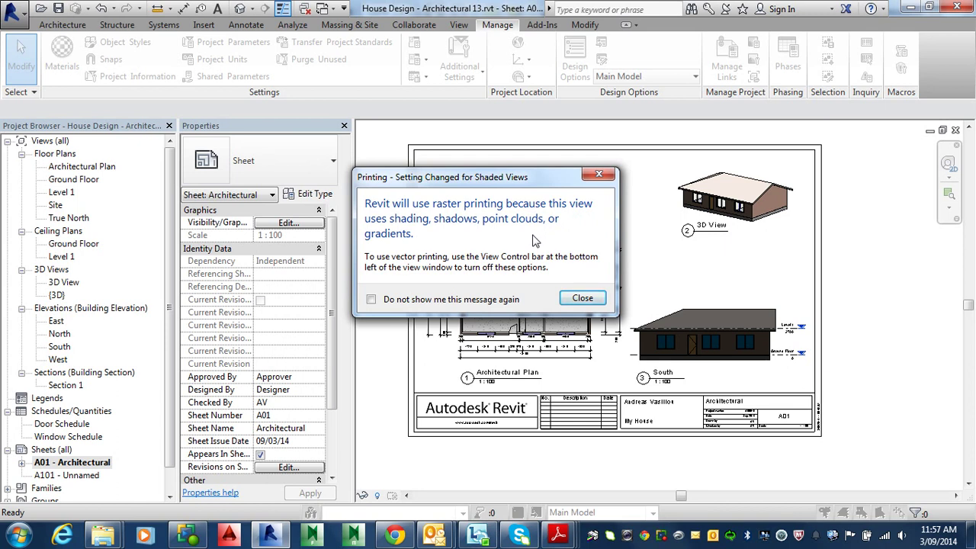
left_click(583, 299)
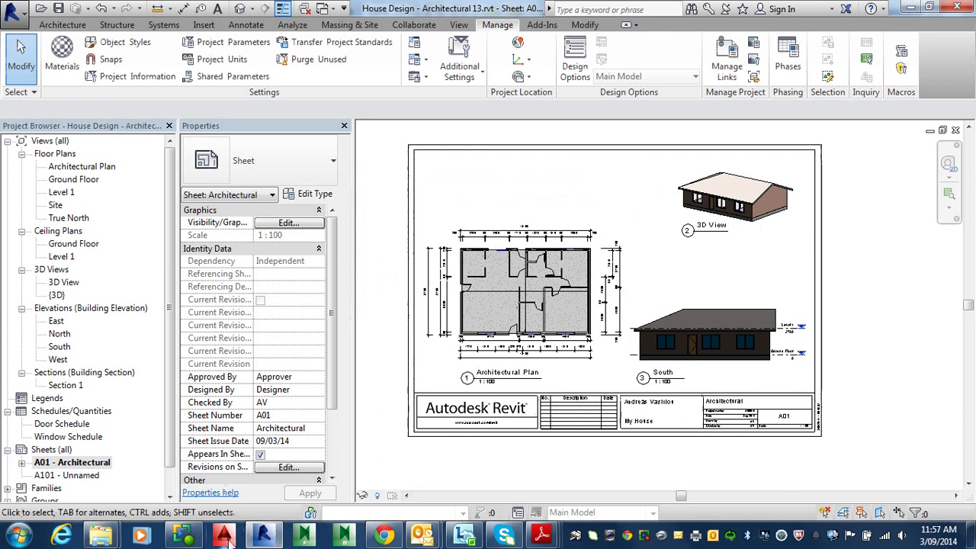
- Switch to the My Documents folder in Windows Explorer, sort it by date modified and open House Design - Architectural 13.xps
mouse_move(100, 536)
left_click(97, 426)
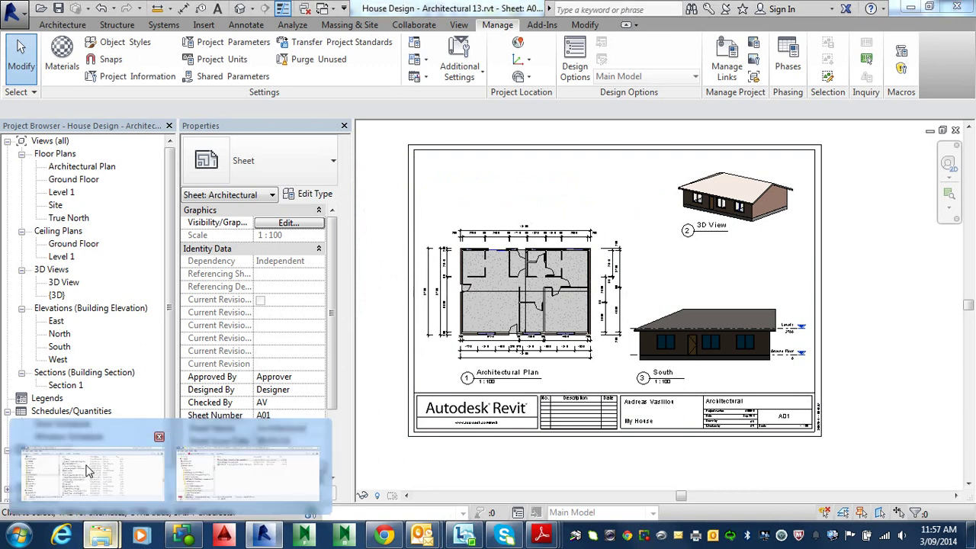
left_click(500, 134)
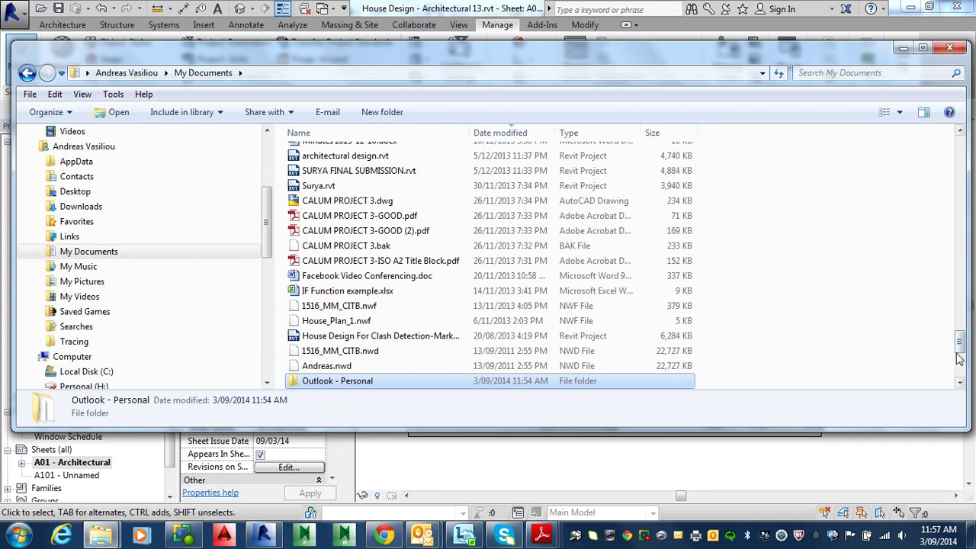
left_click_drag(960, 372, 962, 144)
left_click(332, 154)
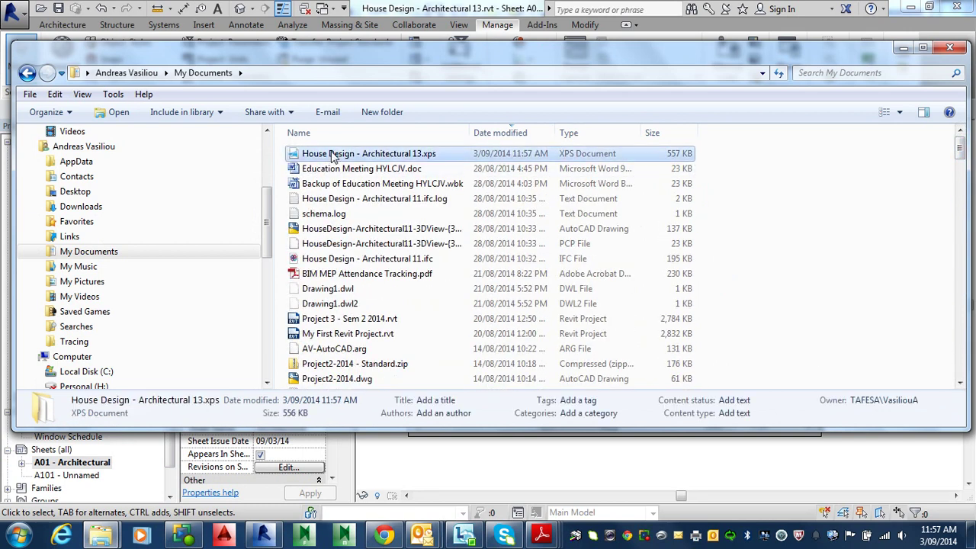
double_click(332, 155)
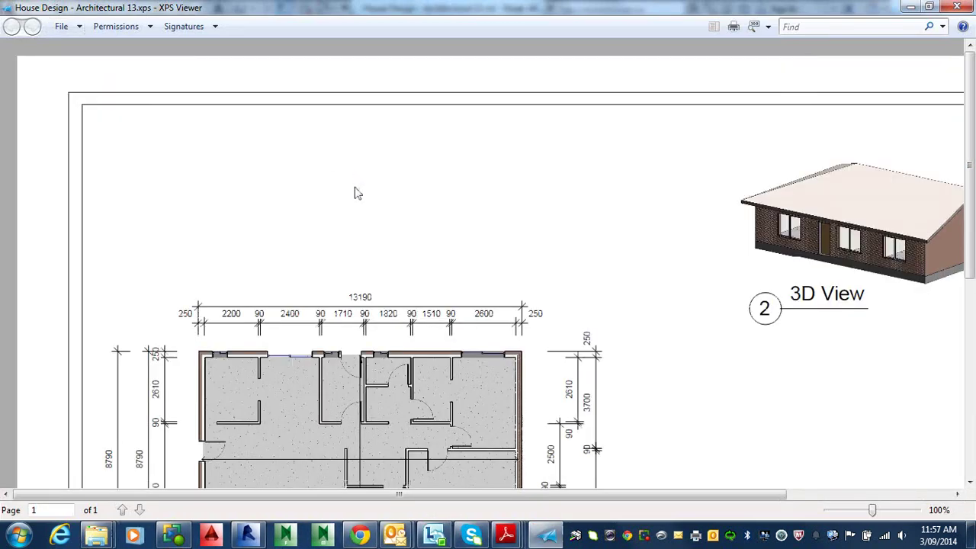
- Examine the whole printed sheet in XPS Viewer, including its views and title block, and close the viewer
scroll(360, 191, "down", 2, "ctrl")
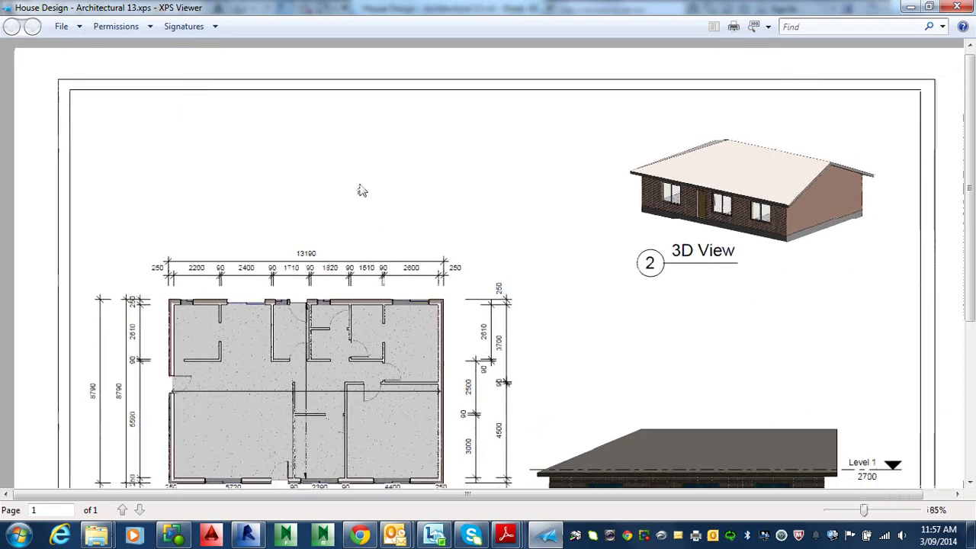
scroll(360, 191, "down", 3, "ctrl")
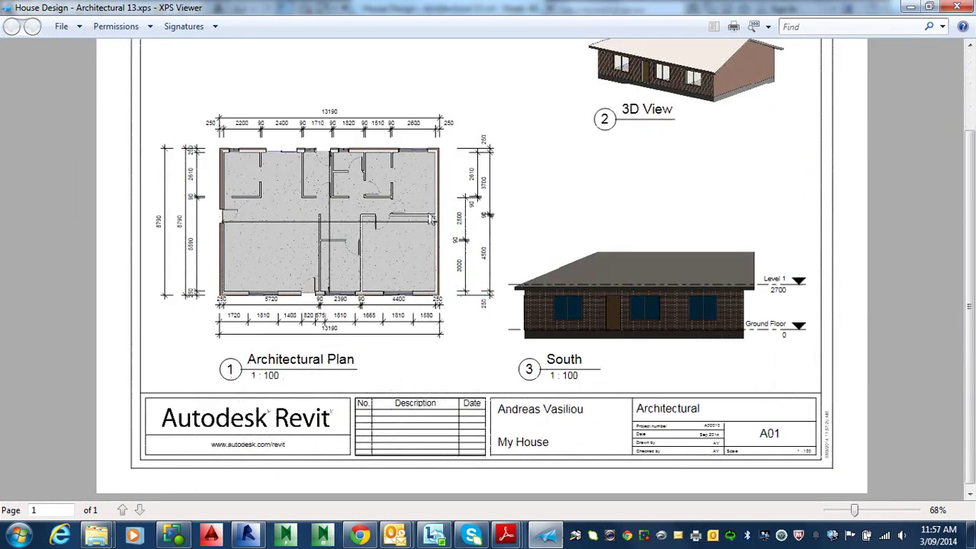
scroll(433, 206, "up", 3)
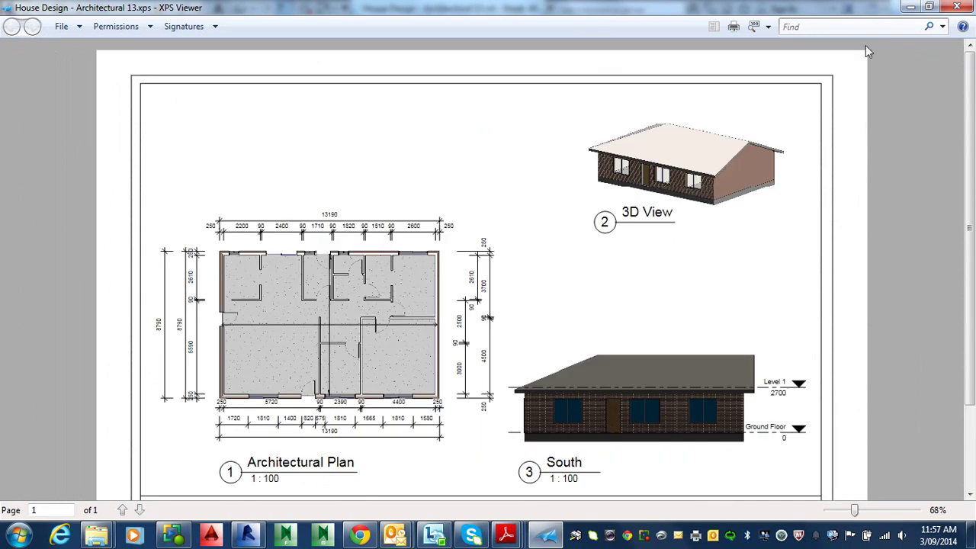
left_click(965, 11)
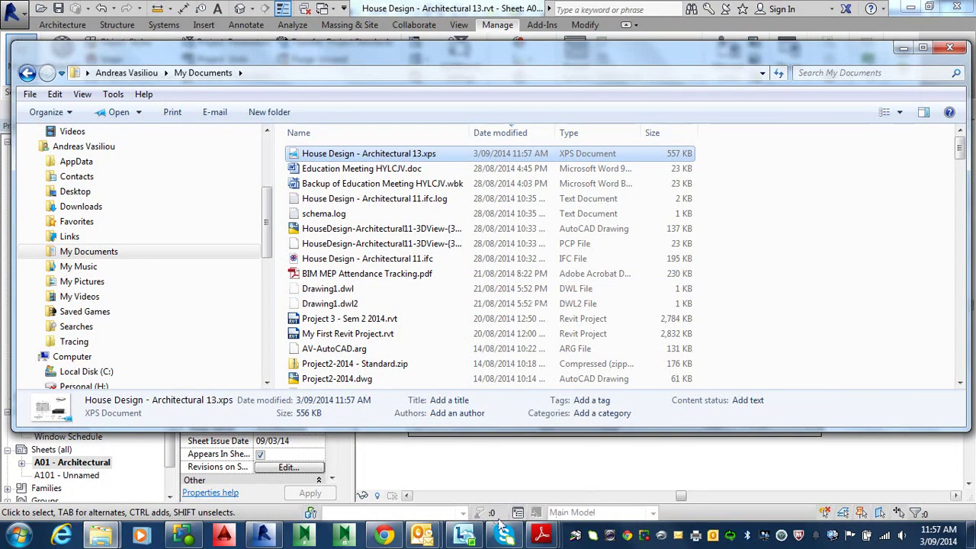